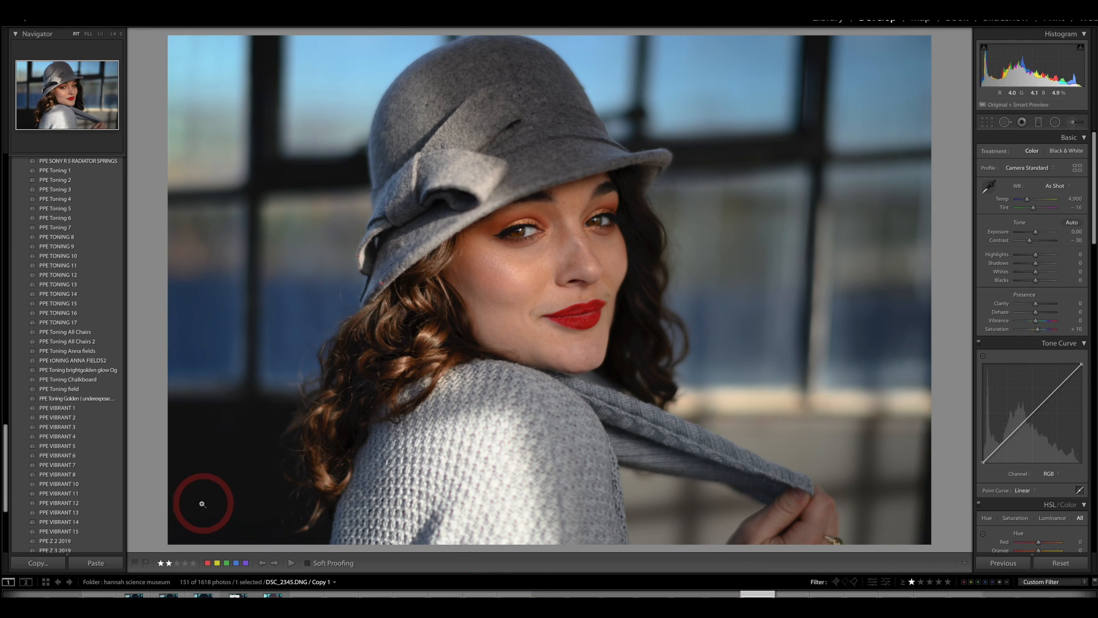
- Apply the PPE VIBRANT 13 preset to the portrait
{"action": "left_click", "coordinate": [73, 513]}
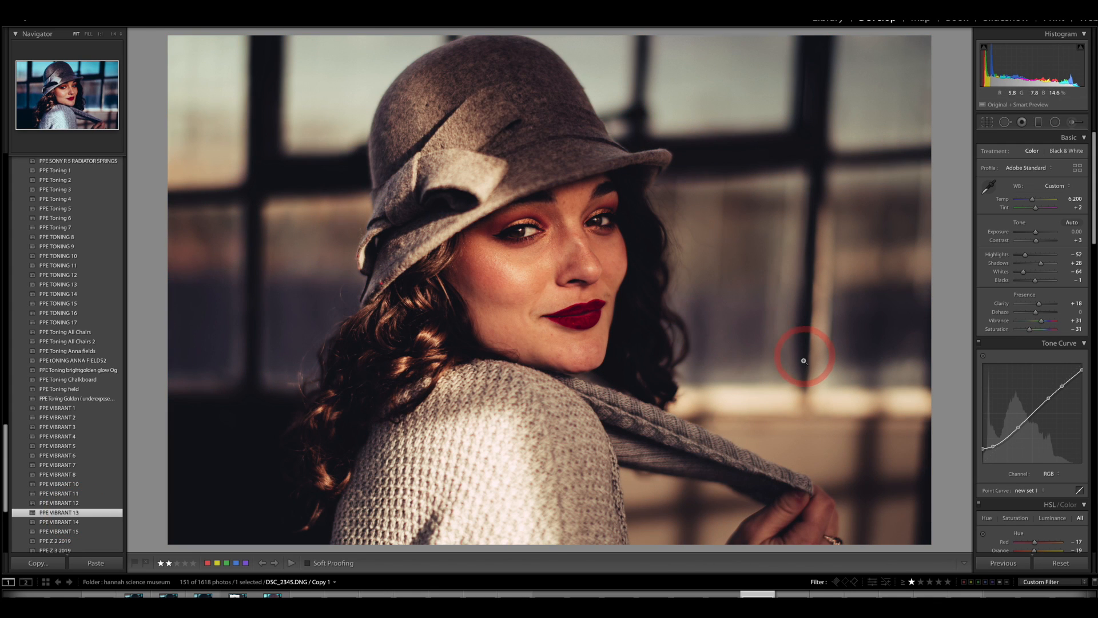
{"action": "left_click", "coordinate": [64, 513]}
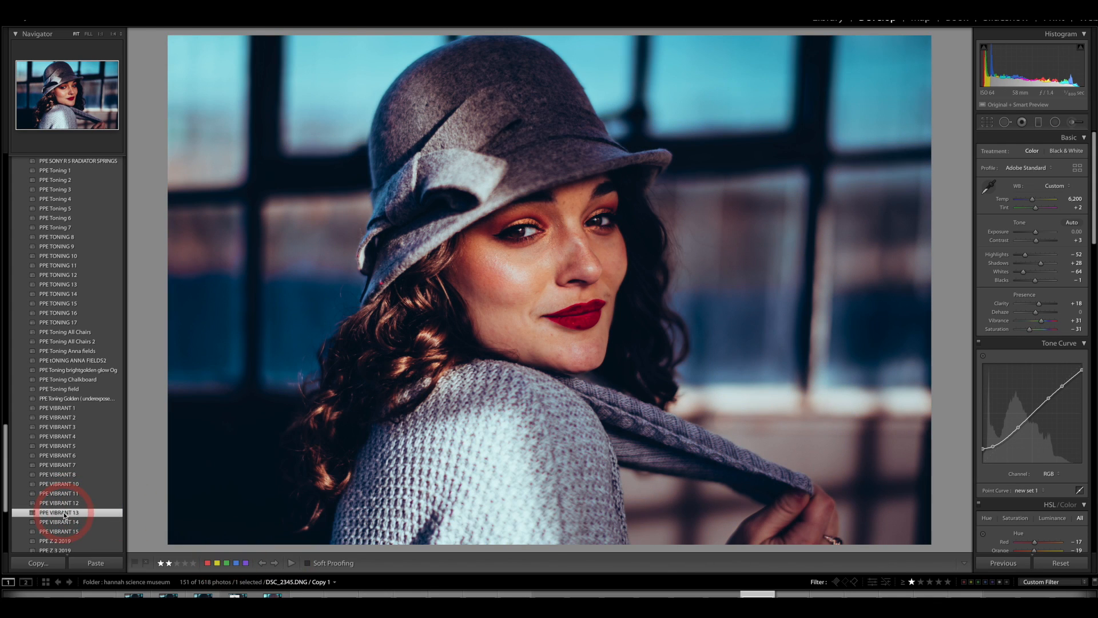
- Set the portrait's exposure to +0.40 and its contrast to +10
{"action": "left_click", "coordinate": [1076, 231]}
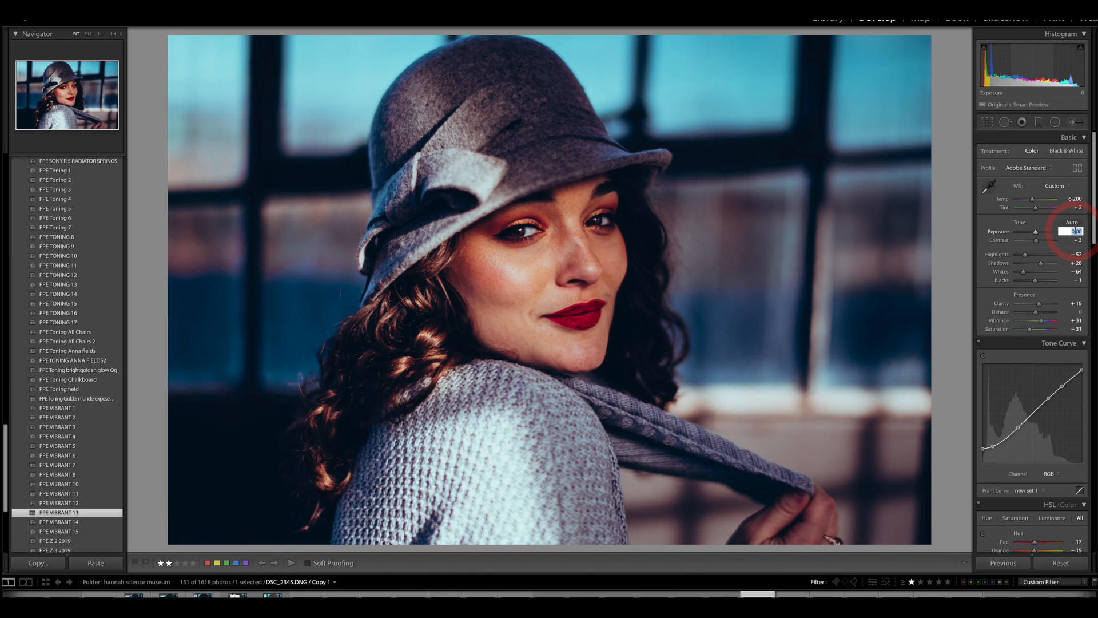
{"action": "type", "text": "0.40"}
{"action": "key", "text": "Return"}
{"action": "left_click", "coordinate": [1080, 241]}
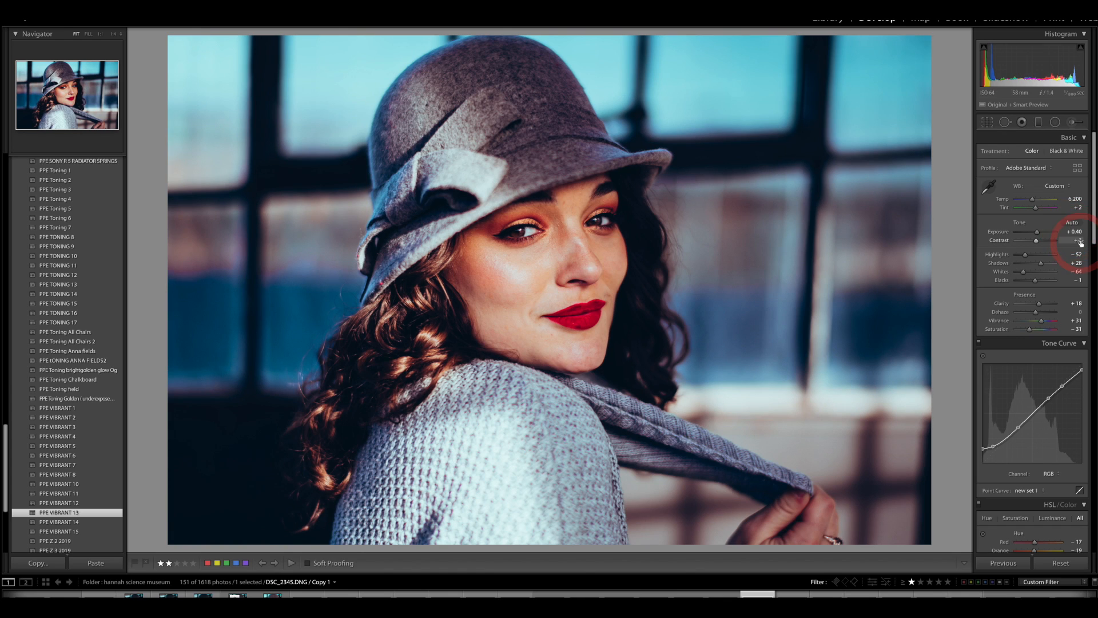
{"action": "left_click", "coordinate": [1080, 242]}
{"action": "type", "text": "10"}
{"action": "key", "text": "Return"}
- Set the highlights to -87 and the shadows to +92
{"action": "left_click", "coordinate": [1079, 255]}
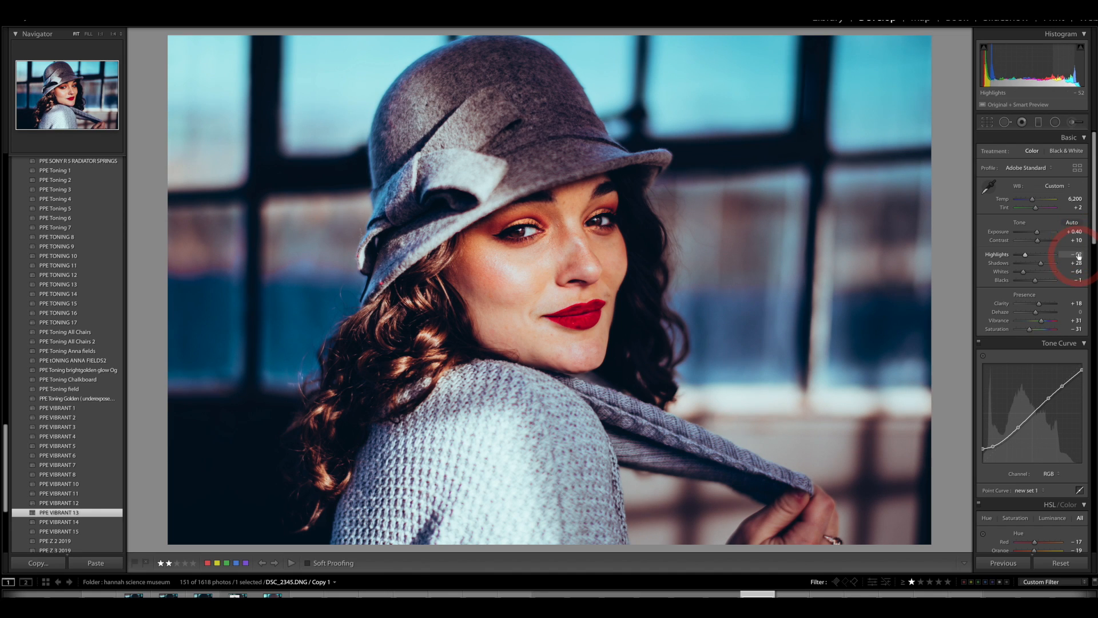
{"action": "left_click", "coordinate": [1079, 255]}
{"action": "key", "text": "Return"}
{"action": "left_click", "coordinate": [1075, 263]}
{"action": "type", "text": "92"}
{"action": "key", "text": "Return"}
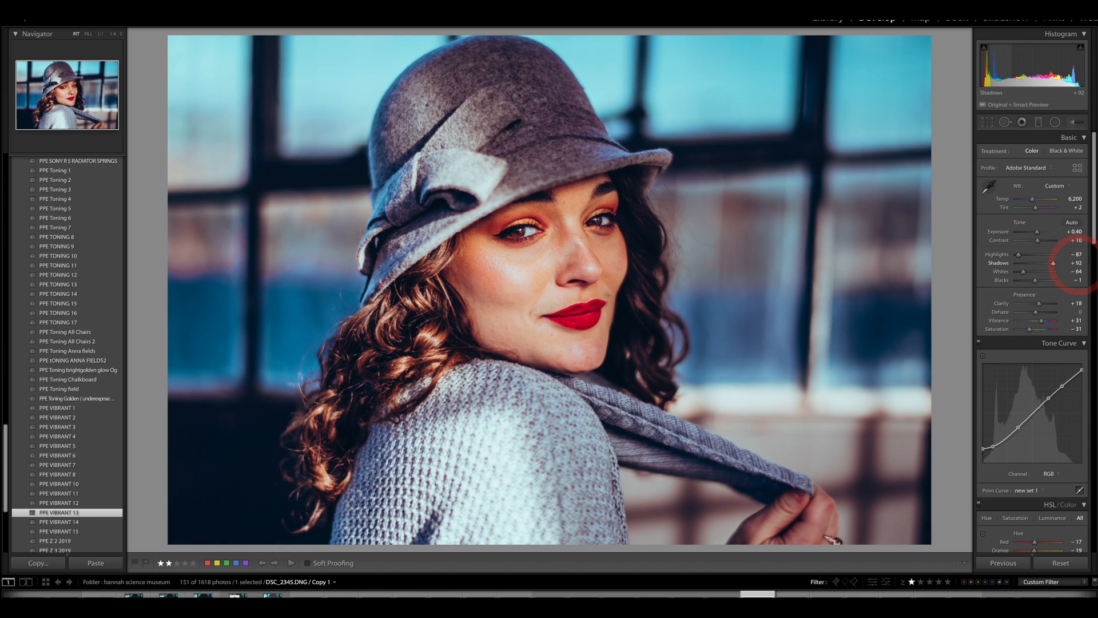
- Set the whites to -89 and the blacks to +26
{"action": "left_click", "coordinate": [1077, 272]}
{"action": "key", "text": "BackSpace"}
{"action": "key", "text": "Return"}
{"action": "left_click", "coordinate": [1077, 280]}
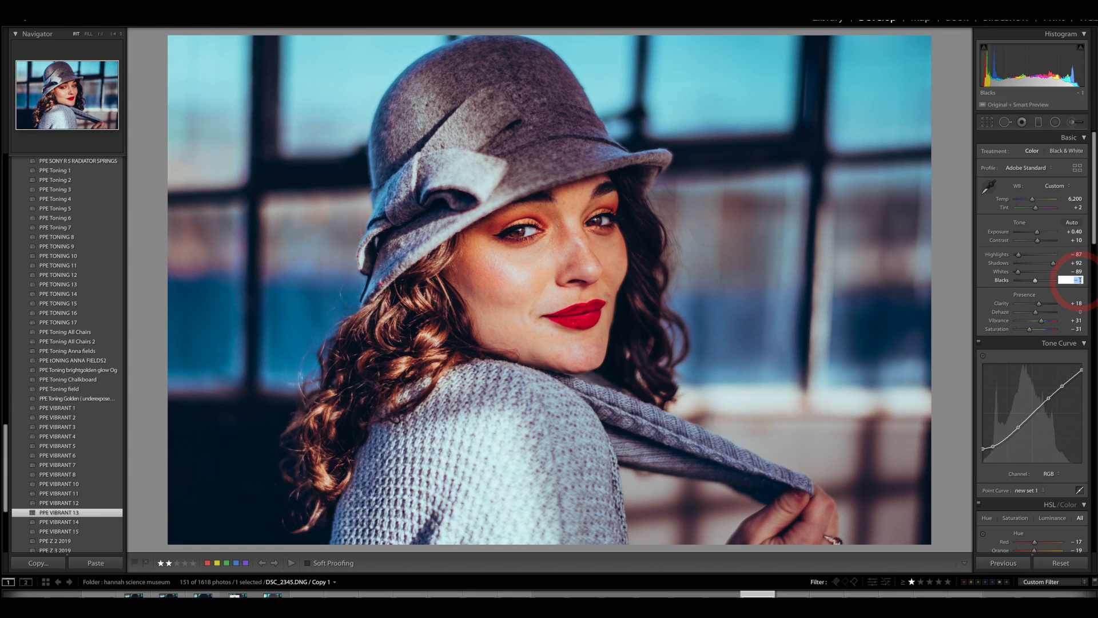
{"action": "key", "text": "Return"}
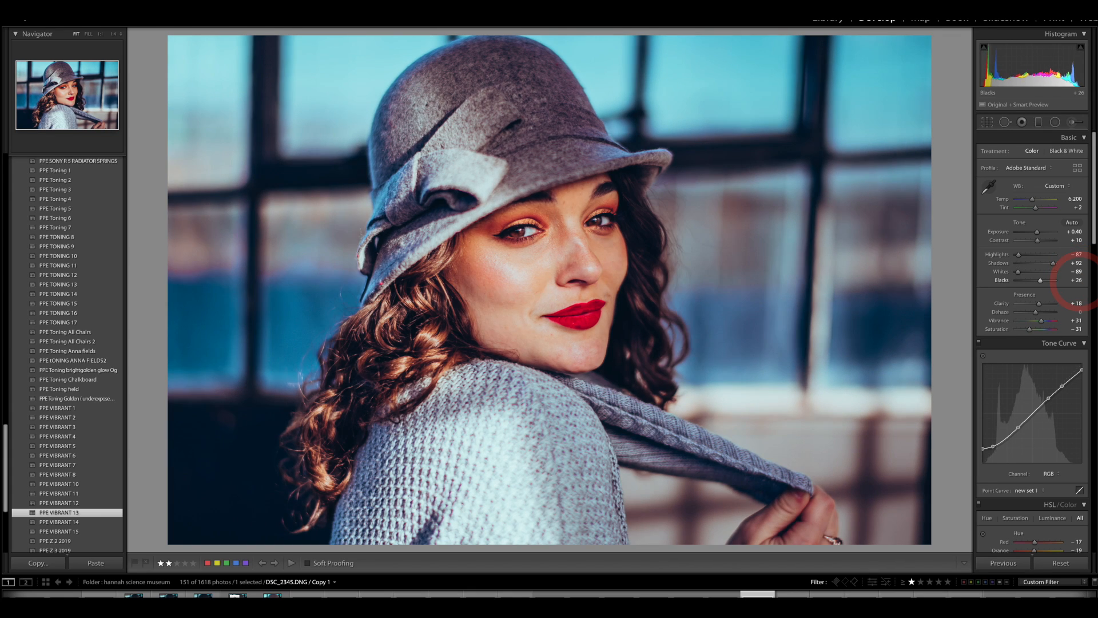
- Leave the vibrance at +31 and set the saturation to -28
{"action": "left_click", "coordinate": [1076, 320]}
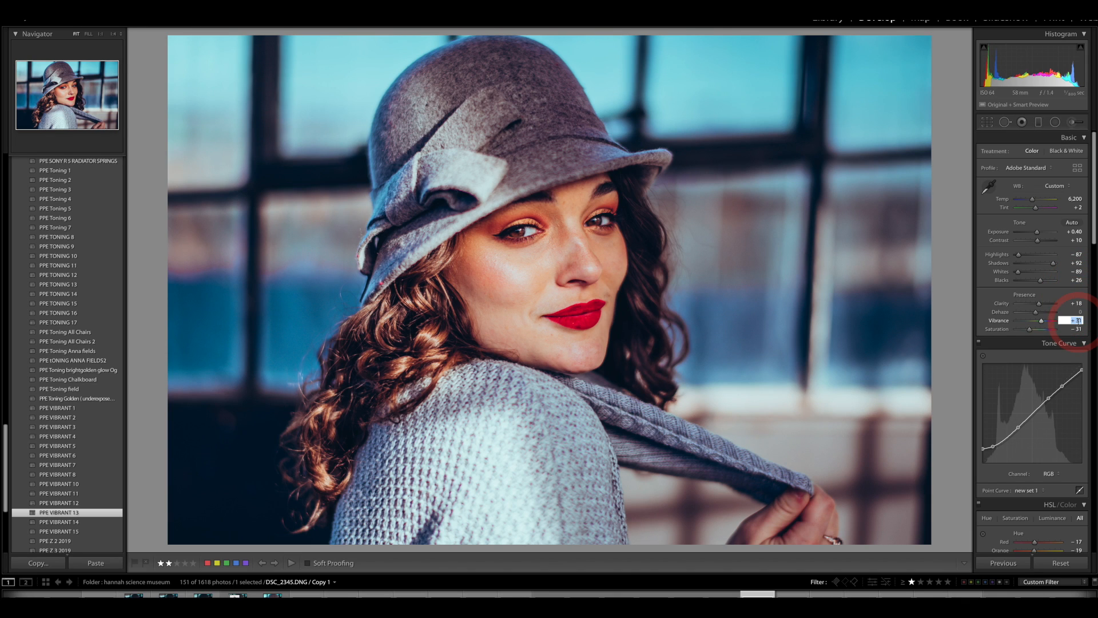
{"action": "key", "text": "Return"}
{"action": "left_click", "coordinate": [1077, 329]}
{"action": "type", "text": "-28"}
- Review the develop settings and display the Red channel of the tone curve
{"action": "left_click_drag", "start_coordinate": [1094, 195], "coordinate": [1095, 199]}
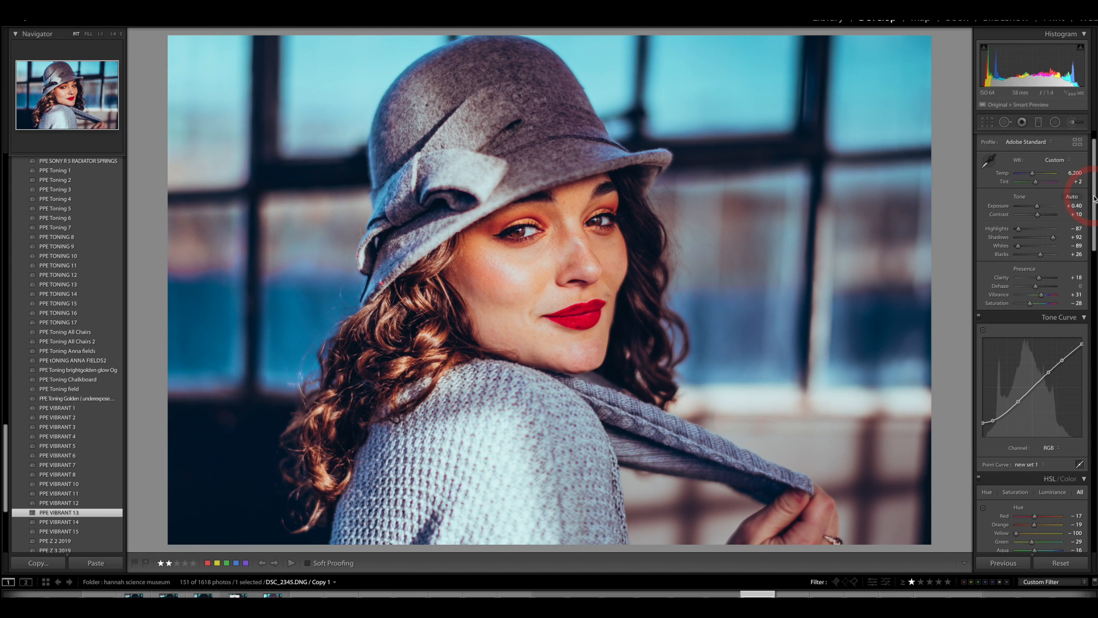
{"action": "left_click_drag", "start_coordinate": [1094, 198], "coordinate": [1093, 238]}
{"action": "left_click", "coordinate": [1049, 474]}
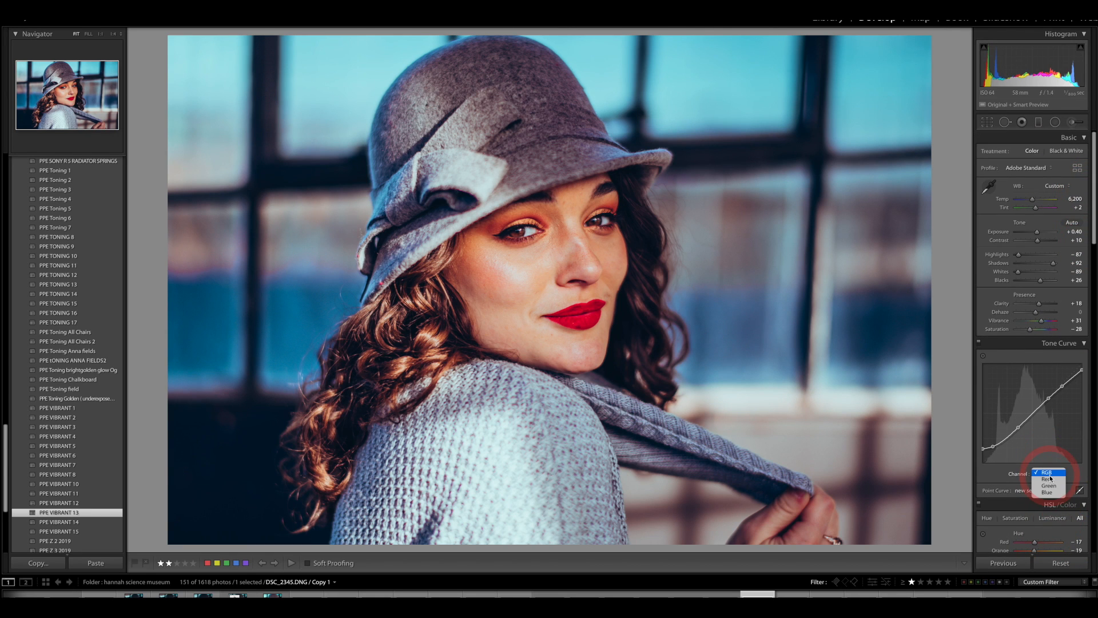
{"action": "left_click", "coordinate": [1049, 478]}
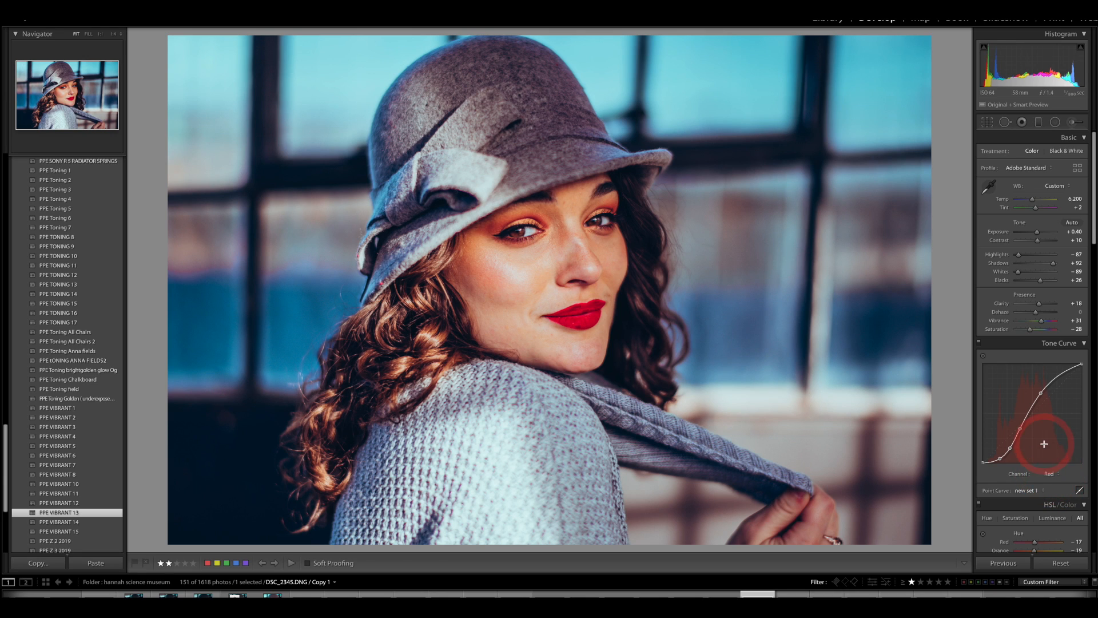
{"action": "left_click_drag", "start_coordinate": [1094, 231], "coordinate": [1094, 233]}
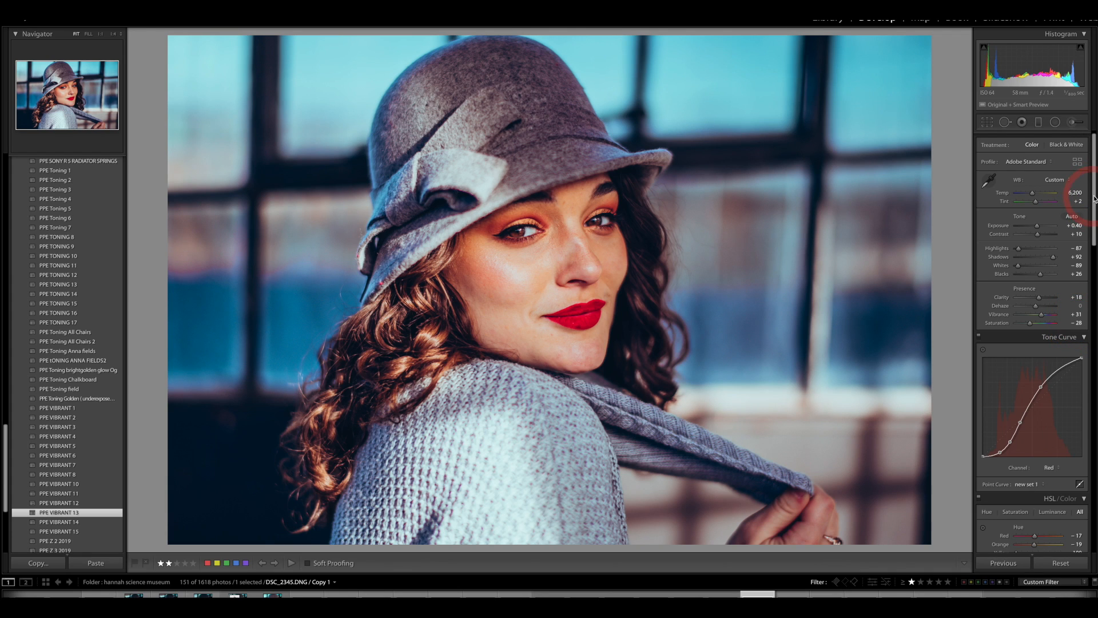
{"action": "left_click_drag", "start_coordinate": [1094, 199], "coordinate": [1094, 203]}
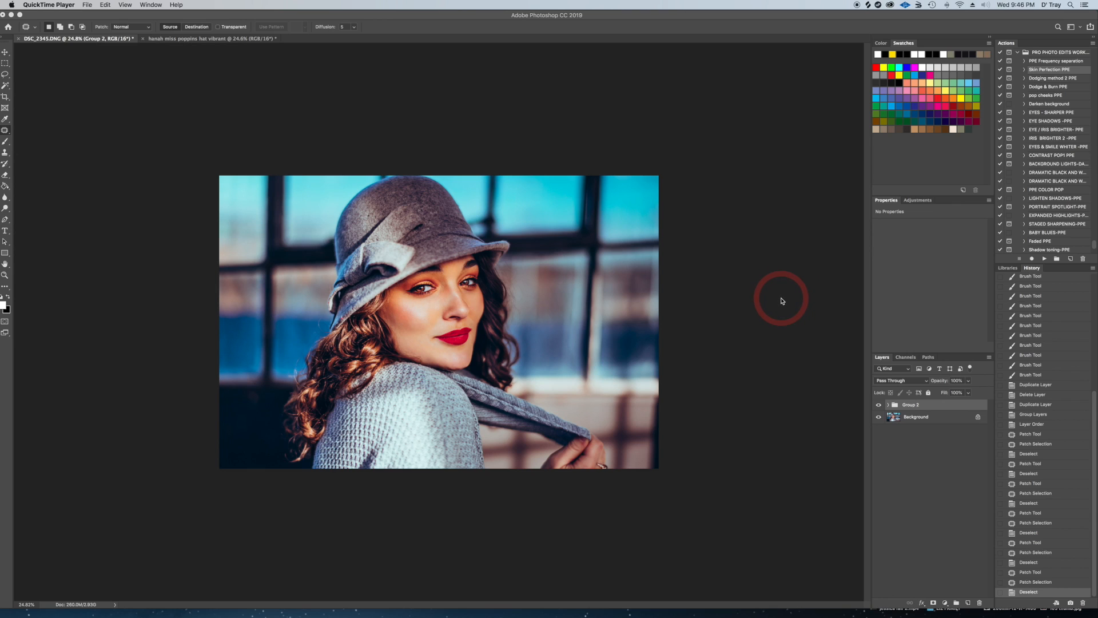
- Expand Group 2 and toggle its visibility repeatedly to compare the portrait with and without the retouching
{"action": "left_click", "coordinate": [888, 405]}
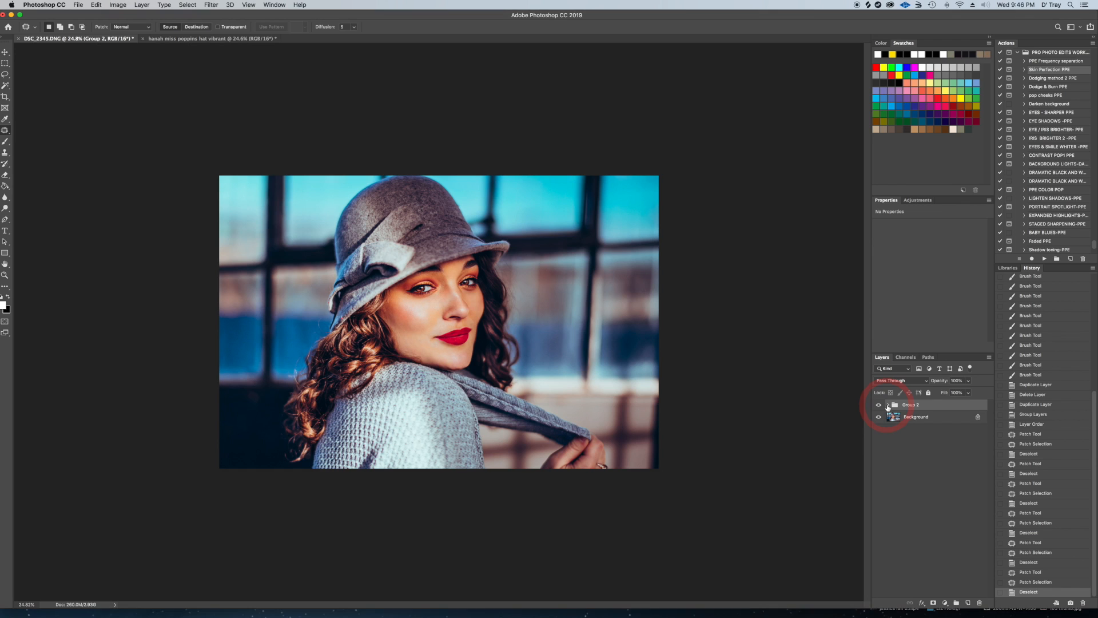
{"action": "left_click", "coordinate": [879, 405]}
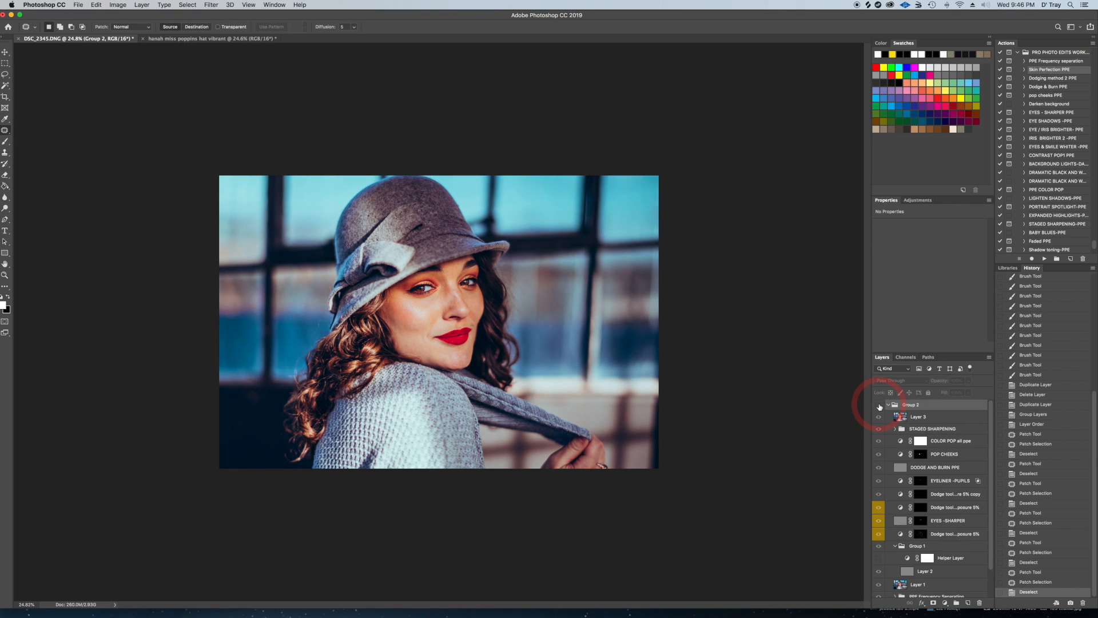
{"action": "left_click", "coordinate": [879, 406]}
{"action": "left_click", "coordinate": [879, 406]}
{"action": "left_click", "coordinate": [879, 406]}
{"action": "left_click", "coordinate": [879, 406]}
{"action": "left_click", "coordinate": [880, 405]}
{"action": "left_click", "coordinate": [879, 405]}
{"action": "left_click", "coordinate": [879, 406]}
{"action": "left_click", "coordinate": [879, 405]}
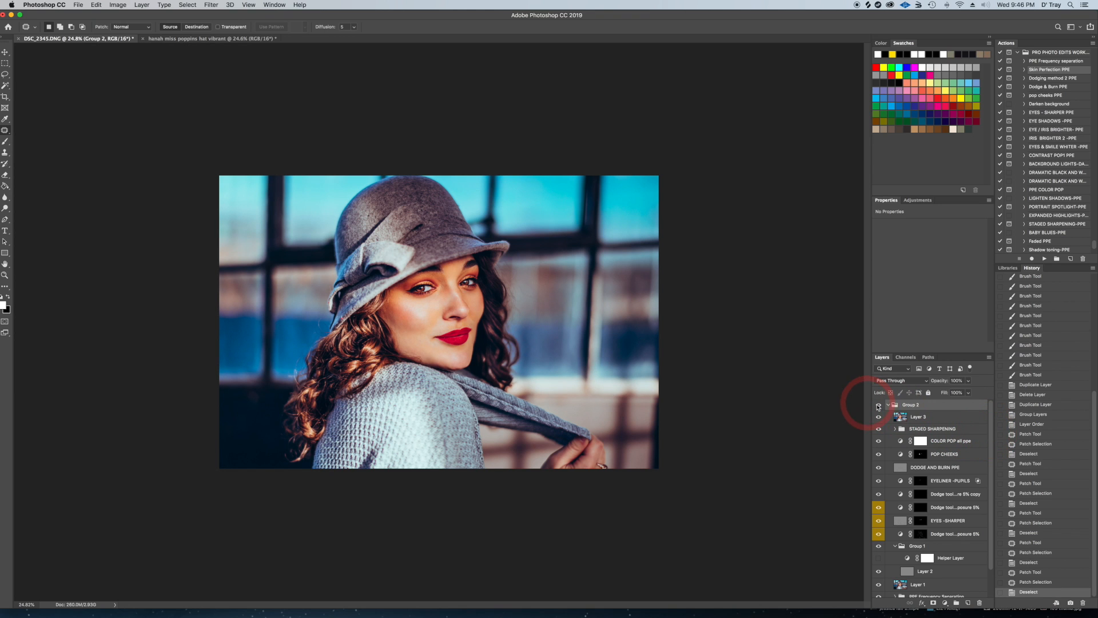
{"action": "left_click_drag", "start_coordinate": [991, 455], "coordinate": [980, 558]}
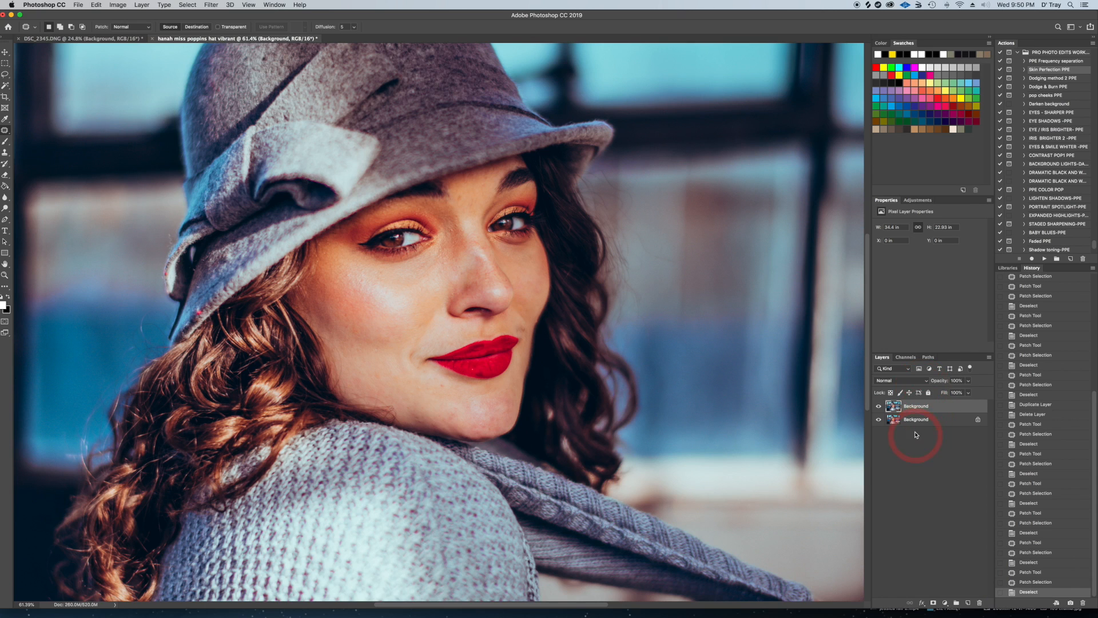
- On the upper Background layer, patch the skin blemishes between the nose and far cheek and below the near corner of the mouth
{"action": "left_click", "coordinate": [915, 420]}
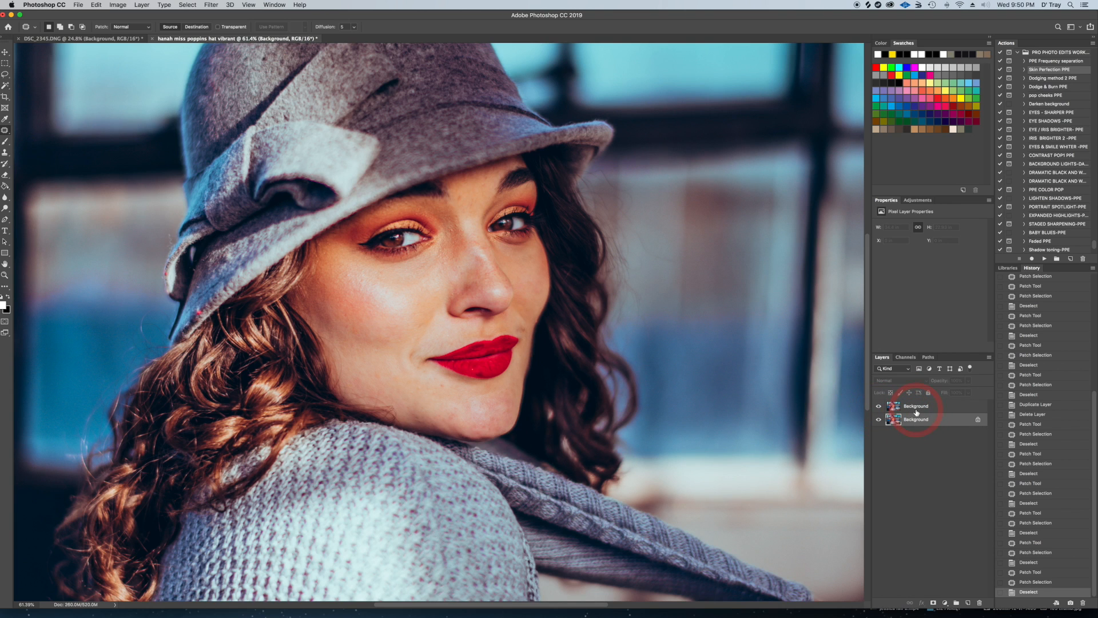
{"action": "left_click", "coordinate": [918, 406]}
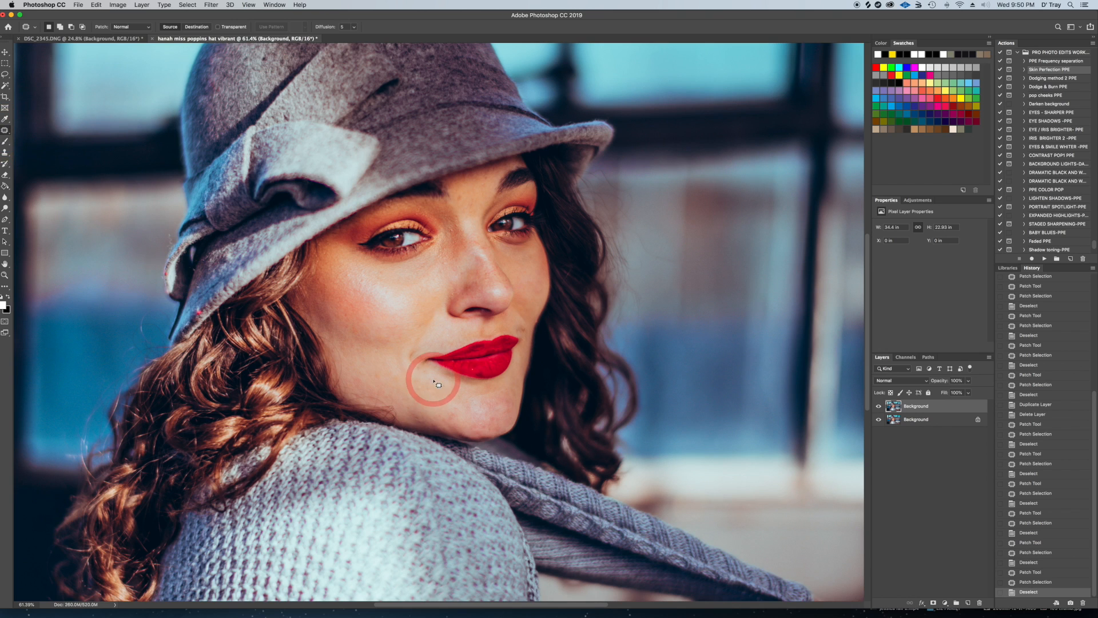
{"action": "mouse_move", "coordinate": [527, 332]}
{"action": "left_mouse_down"}
{"action": "mouse_move", "coordinate": [513, 329]}
{"action": "mouse_move", "coordinate": [530, 337]}
{"action": "mouse_move", "coordinate": [519, 322]}
{"action": "mouse_move", "coordinate": [520, 331]}
{"action": "left_mouse_up"}
{"action": "key", "text": "super+d"}
{"action": "left_click_drag", "start_coordinate": [519, 331], "coordinate": [523, 327]}
{"action": "key", "text": "super+d"}
{"action": "left_click_drag", "start_coordinate": [523, 326], "coordinate": [522, 319]}
{"action": "key", "text": "super+d"}
{"action": "left_click_drag", "start_coordinate": [442, 381], "coordinate": [440, 387]}
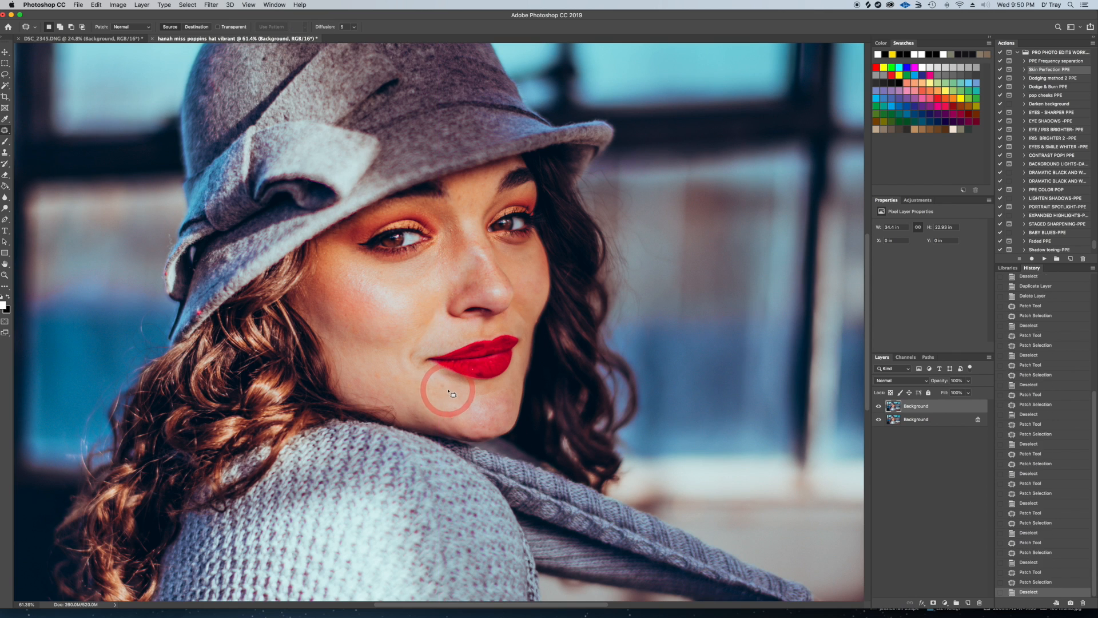
{"action": "key", "text": "super+d"}
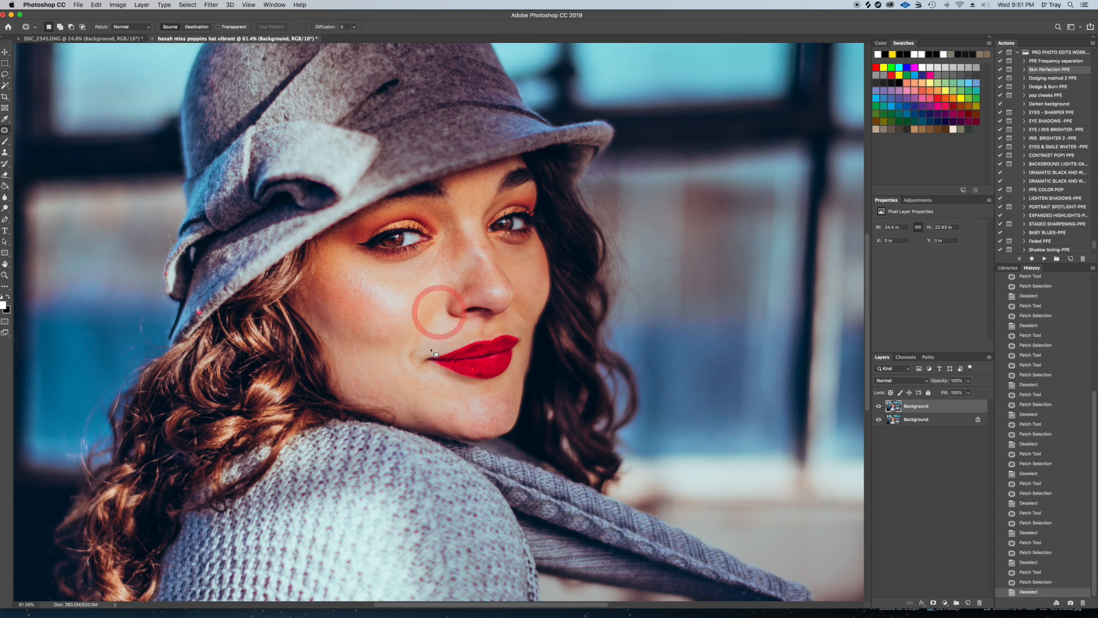
- Patch the skin blemishes beside the near corner of the mouth and on the chin
{"action": "mouse_move", "coordinate": [420, 350]}
{"action": "left_mouse_down"}
{"action": "mouse_move", "coordinate": [406, 365]}
{"action": "mouse_move", "coordinate": [418, 350]}
{"action": "left_mouse_up"}
{"action": "mouse_move", "coordinate": [412, 355]}
{"action": "left_mouse_down"}
{"action": "mouse_move", "coordinate": [397, 359]}
{"action": "mouse_move", "coordinate": [425, 373]}
{"action": "mouse_move", "coordinate": [418, 367]}
{"action": "left_mouse_up"}
{"action": "key", "text": "super+d"}
{"action": "left_click_drag", "start_coordinate": [419, 369], "coordinate": [419, 377]}
{"action": "key", "text": "super+d"}
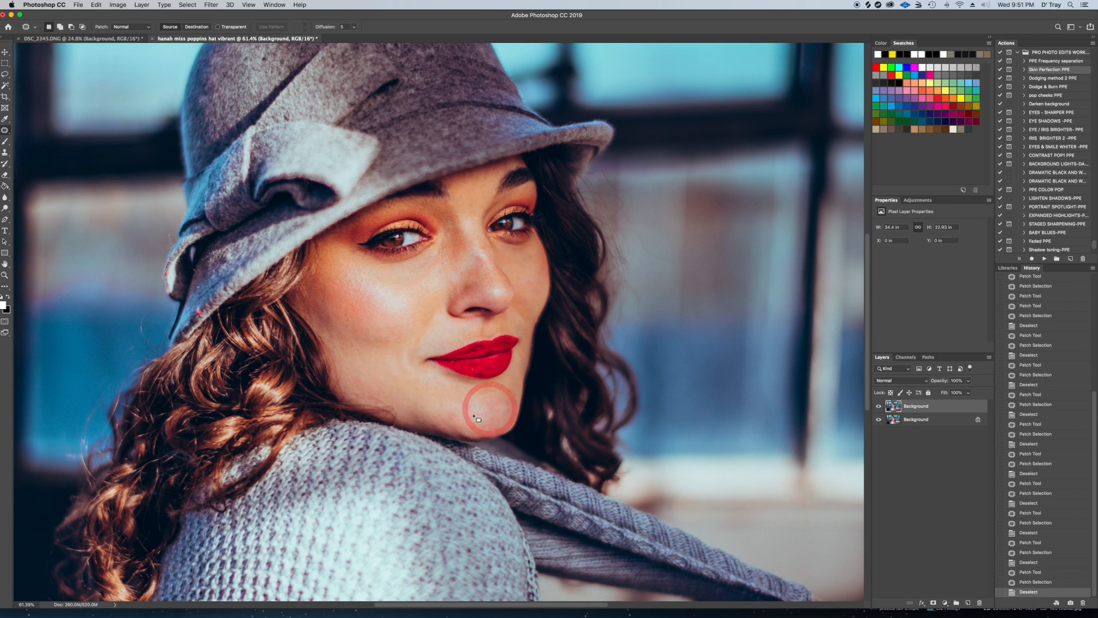
{"action": "mouse_move", "coordinate": [449, 417]}
{"action": "left_mouse_down"}
{"action": "mouse_move", "coordinate": [441, 407]}
{"action": "mouse_move", "coordinate": [456, 408]}
{"action": "left_mouse_up"}
{"action": "key", "text": "super+d"}
{"action": "left_click_drag", "start_coordinate": [455, 407], "coordinate": [454, 403]}
{"action": "key", "text": "super+d"}
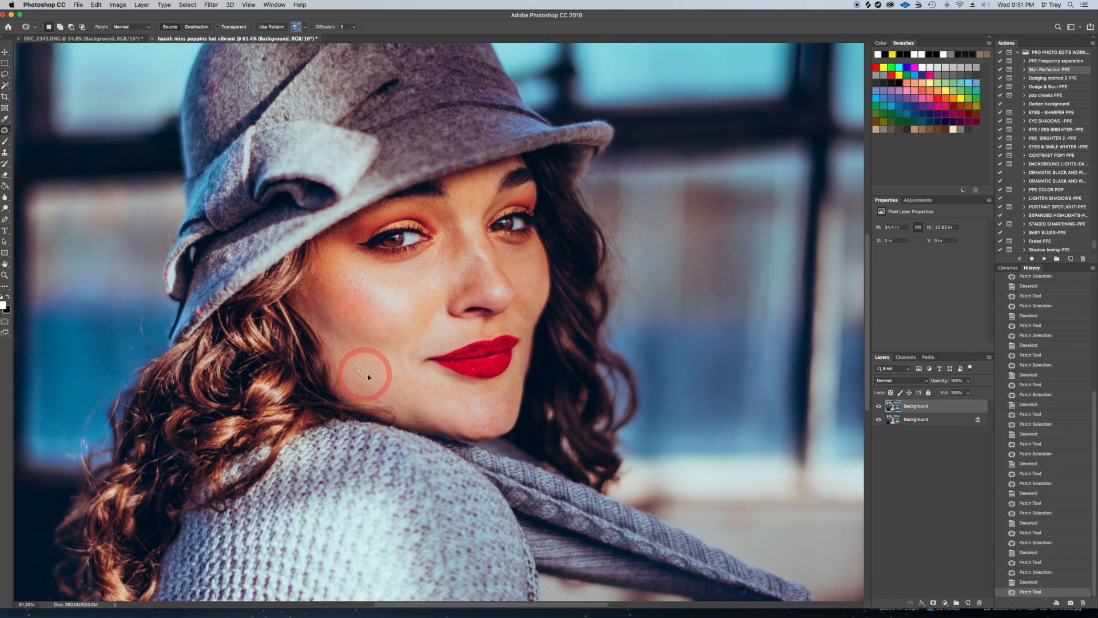
- Patch the blemishes on the middle of the woman's near cheek
{"action": "left_click_drag", "start_coordinate": [378, 325], "coordinate": [376, 322]}
{"action": "left_click_drag", "start_coordinate": [378, 324], "coordinate": [367, 286]}
{"action": "mouse_move", "coordinate": [370, 281]}
{"action": "left_mouse_down"}
{"action": "mouse_move", "coordinate": [358, 292]}
{"action": "mouse_move", "coordinate": [370, 291]}
{"action": "left_mouse_up"}
{"action": "left_click", "coordinate": [365, 288]}
{"action": "key", "text": "super+d"}
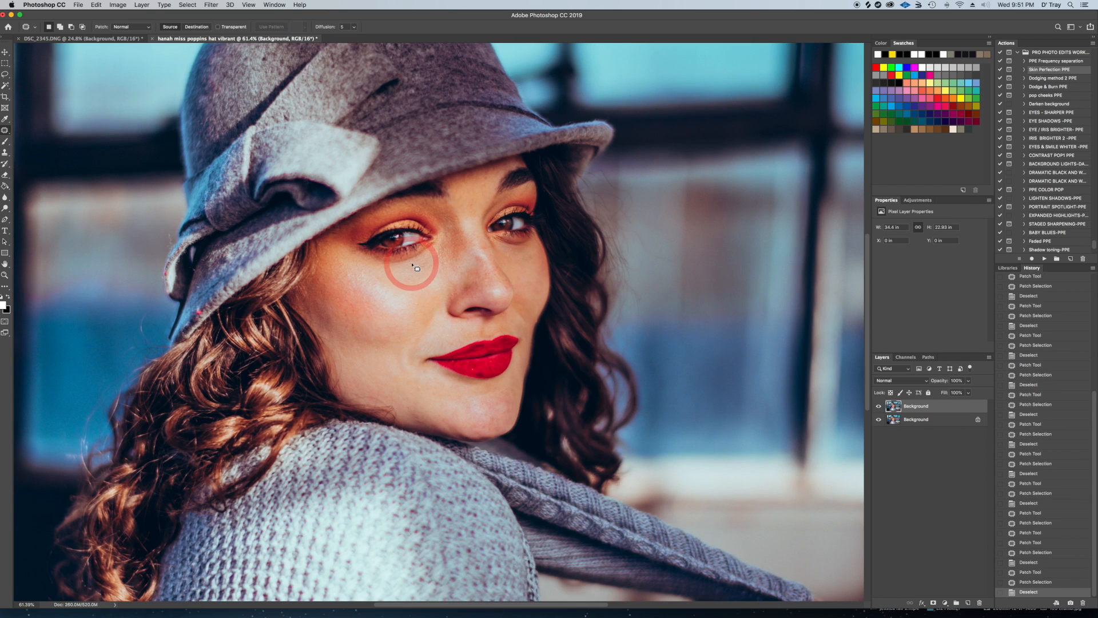
- Patch the skin spots between the eyebrows and under the far eye beside the nose
{"action": "left_click_drag", "start_coordinate": [472, 199], "coordinate": [475, 203]}
{"action": "left_click_drag", "start_coordinate": [473, 206], "coordinate": [473, 199]}
{"action": "key", "text": "super+d"}
{"action": "mouse_move", "coordinate": [530, 254]}
{"action": "left_mouse_down"}
{"action": "mouse_move", "coordinate": [533, 266]}
{"action": "mouse_move", "coordinate": [524, 259]}
{"action": "left_mouse_up"}
{"action": "key", "text": "super+d"}
{"action": "left_click_drag", "start_coordinate": [527, 263], "coordinate": [478, 258]}
{"action": "key", "text": "super+d"}
- Patch the small blemishes on the near cheek right beside the nostril
{"action": "mouse_move", "coordinate": [477, 259]}
{"action": "left_mouse_down"}
{"action": "mouse_move", "coordinate": [473, 248]}
{"action": "mouse_move", "coordinate": [449, 278]}
{"action": "mouse_move", "coordinate": [451, 292]}
{"action": "left_mouse_up"}
{"action": "key", "text": "super+d"}
{"action": "key", "text": "super+d"}
{"action": "left_click_drag", "start_coordinate": [452, 294], "coordinate": [460, 293]}
{"action": "key", "text": "super+d"}
{"action": "mouse_move", "coordinate": [460, 294]}
{"action": "left_mouse_down"}
{"action": "mouse_move", "coordinate": [447, 297]}
{"action": "mouse_move", "coordinate": [449, 285]}
{"action": "left_mouse_up"}
{"action": "key", "text": "super+d"}
{"action": "key", "text": "super+d"}
- Patch the remaining blemishes on the near cheek beside the nose and on the lower far cheek
{"action": "left_click_drag", "start_coordinate": [448, 285], "coordinate": [447, 264]}
{"action": "key", "text": "super+d"}
{"action": "key", "text": "super+d"}
{"action": "left_click_drag", "start_coordinate": [446, 265], "coordinate": [437, 284]}
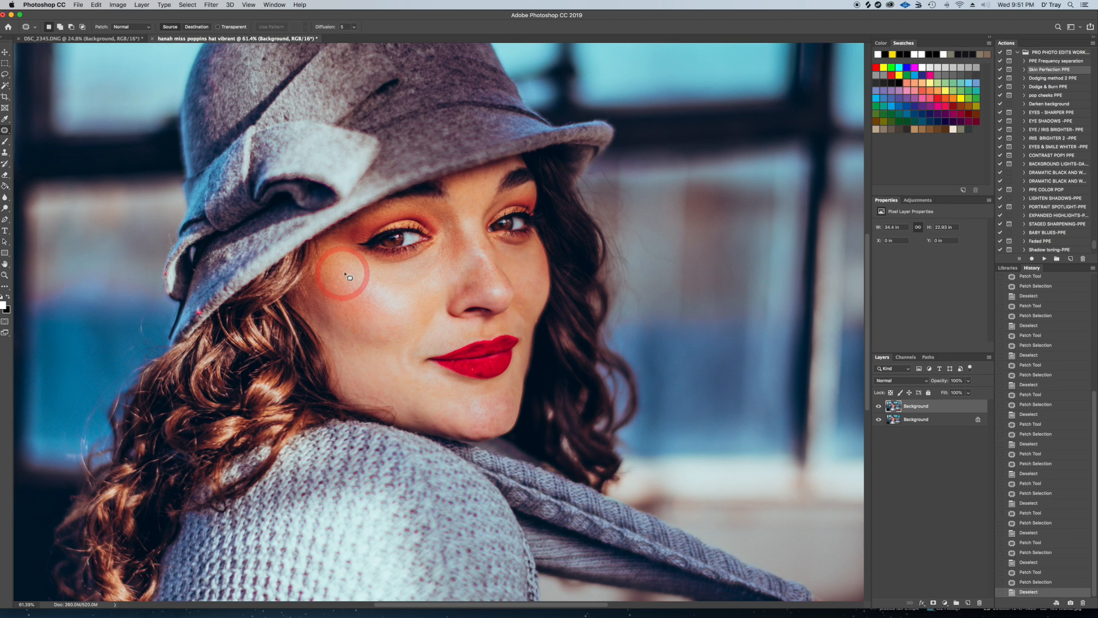
{"action": "mouse_move", "coordinate": [439, 312]}
{"action": "left_mouse_down"}
{"action": "mouse_move", "coordinate": [415, 354]}
{"action": "mouse_move", "coordinate": [422, 316]}
{"action": "mouse_move", "coordinate": [436, 308]}
{"action": "mouse_move", "coordinate": [415, 309]}
{"action": "left_mouse_up"}
{"action": "key", "text": "super+d"}
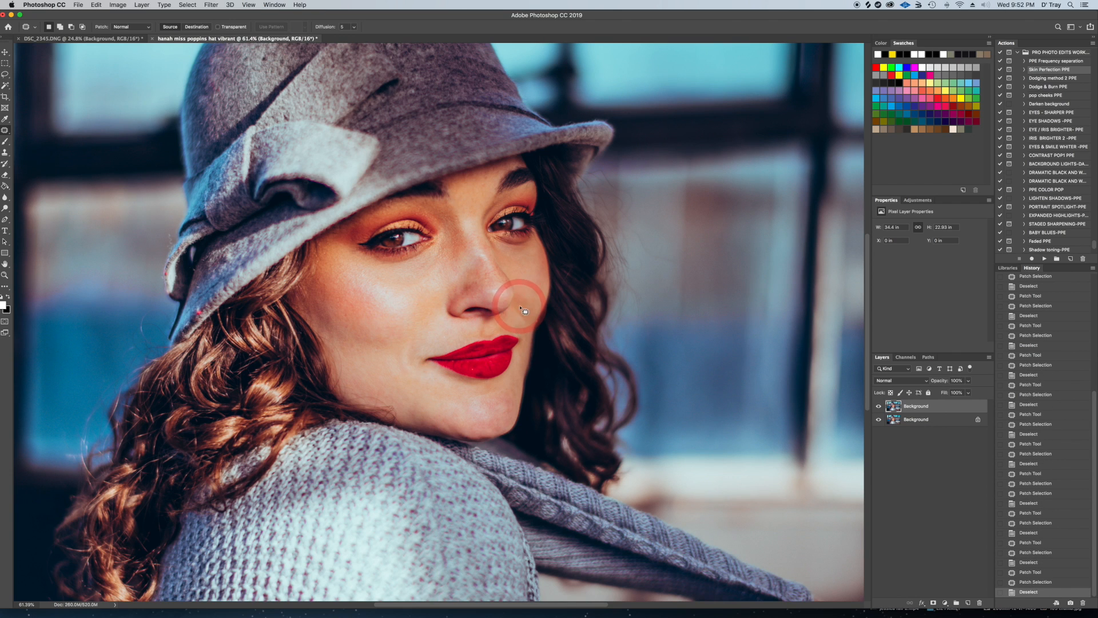
{"action": "mouse_move", "coordinate": [521, 322]}
{"action": "left_mouse_down"}
{"action": "mouse_move", "coordinate": [532, 317]}
{"action": "mouse_move", "coordinate": [524, 300]}
{"action": "mouse_move", "coordinate": [534, 321]}
{"action": "left_mouse_up"}
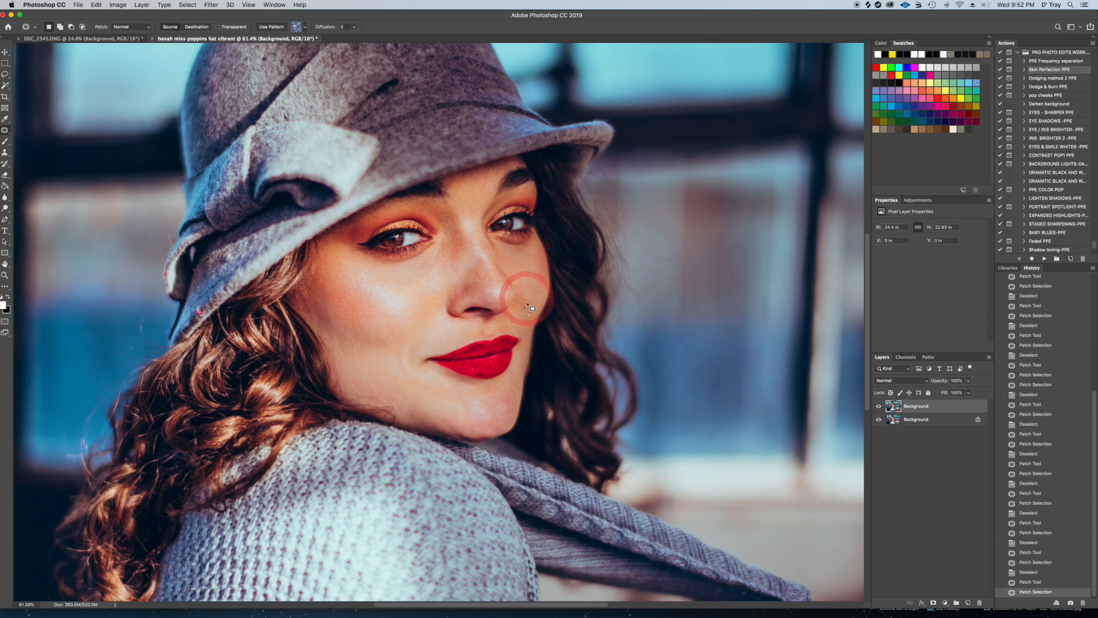
{"action": "key", "text": "super+d"}
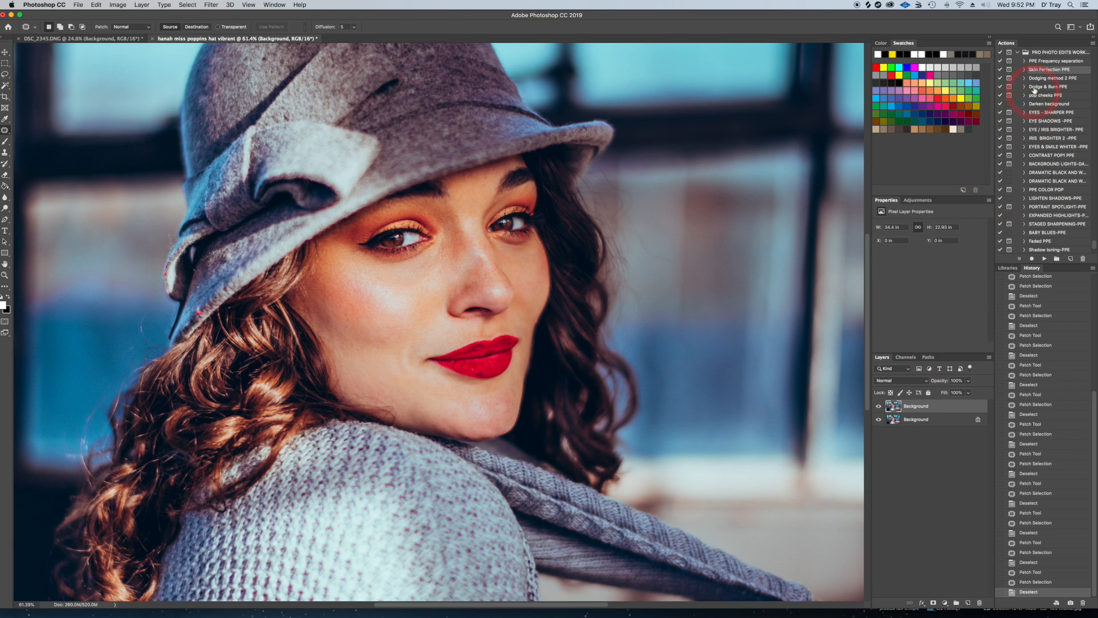
- Run the PPE Frequency separation action, using a Dust & Scratches radius of 10 pixels and threshold of 0
{"action": "left_click", "coordinate": [1046, 62]}
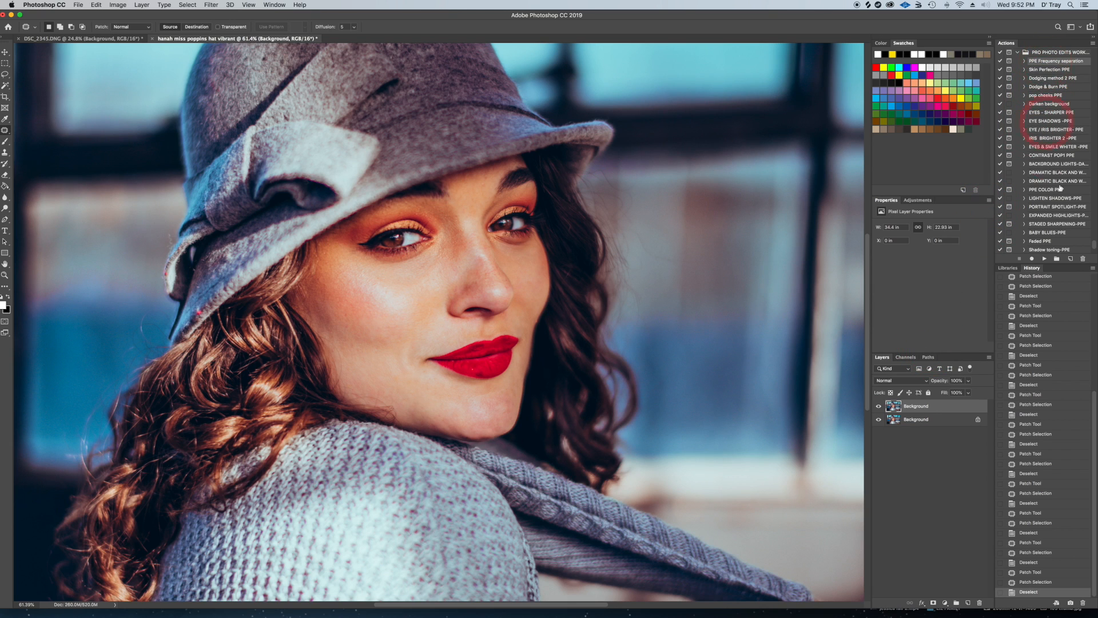
{"action": "left_click", "coordinate": [1046, 259]}
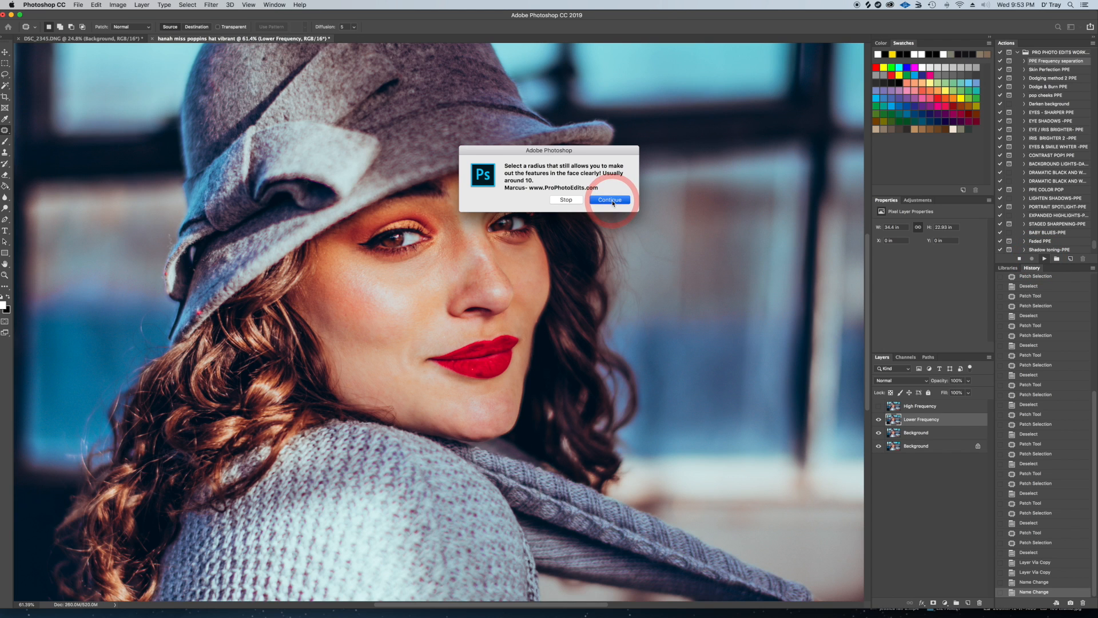
{"action": "left_click", "coordinate": [610, 200]}
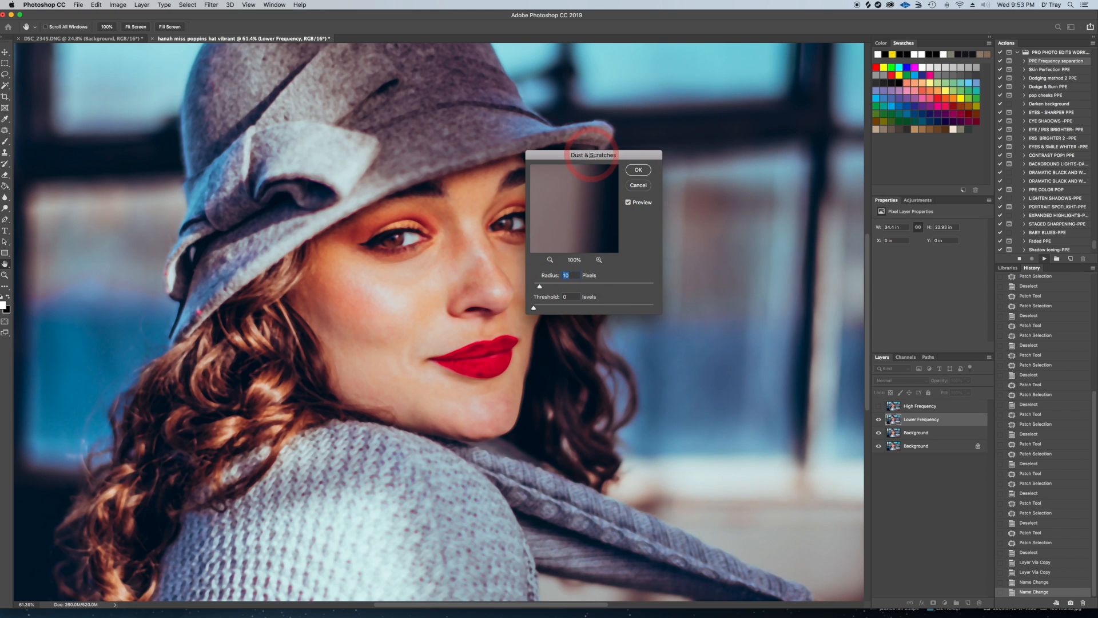
{"action": "left_click_drag", "start_coordinate": [598, 155], "coordinate": [643, 133]}
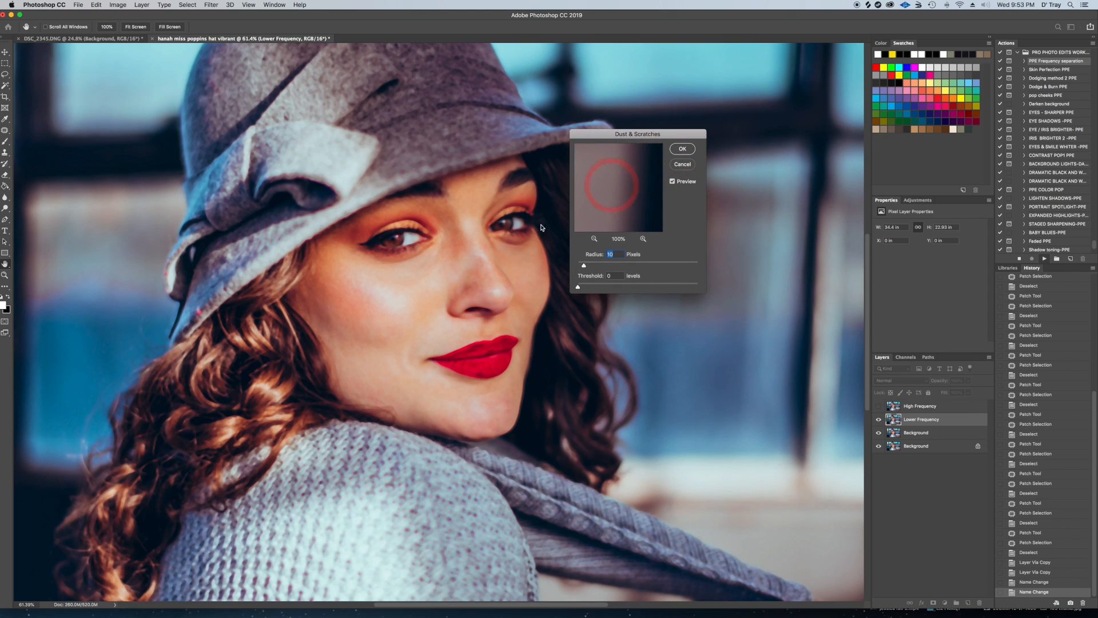
{"action": "left_click", "coordinate": [683, 150]}
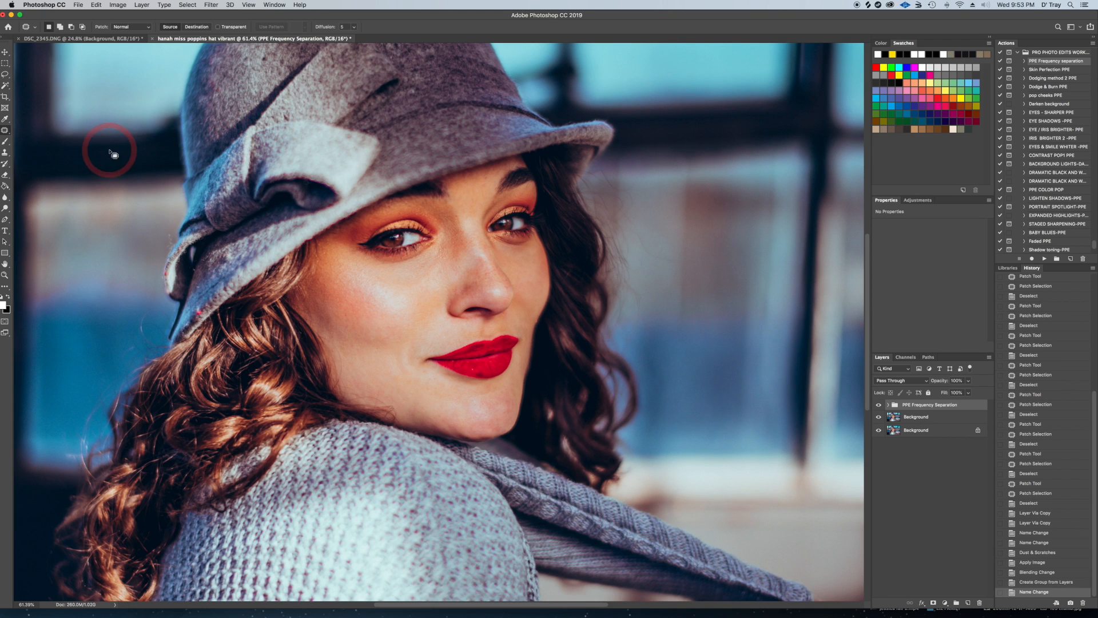
- Choose the Lasso tool and select the Lower Frequency layer inside the PPE Frequency Separation group
{"action": "left_click", "coordinate": [7, 74]}
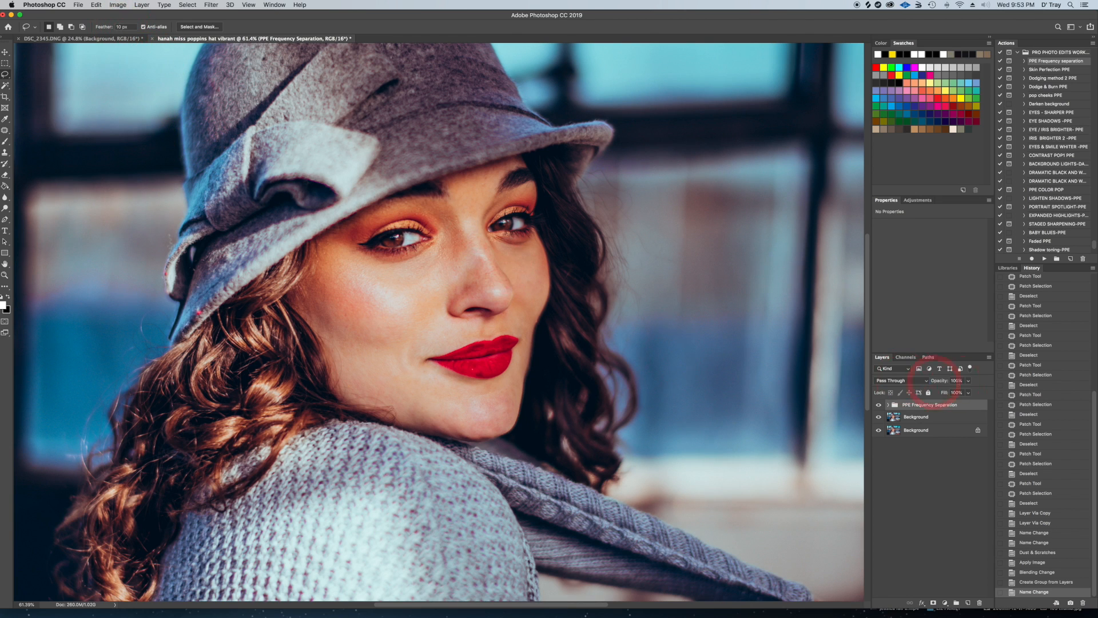
{"action": "left_click", "coordinate": [889, 405]}
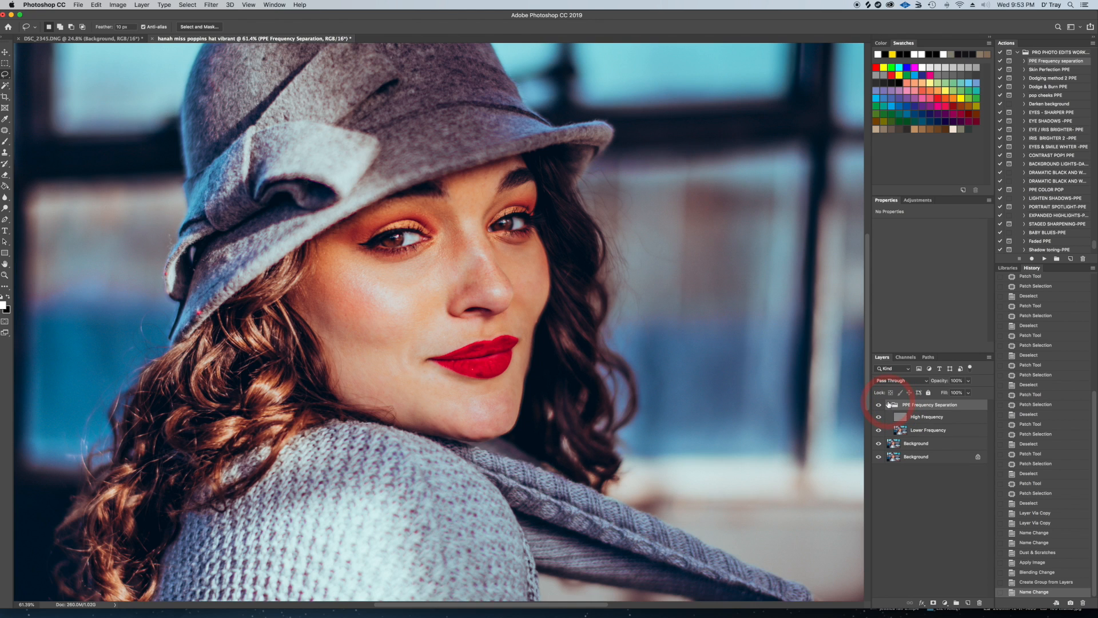
{"action": "left_click", "coordinate": [927, 432]}
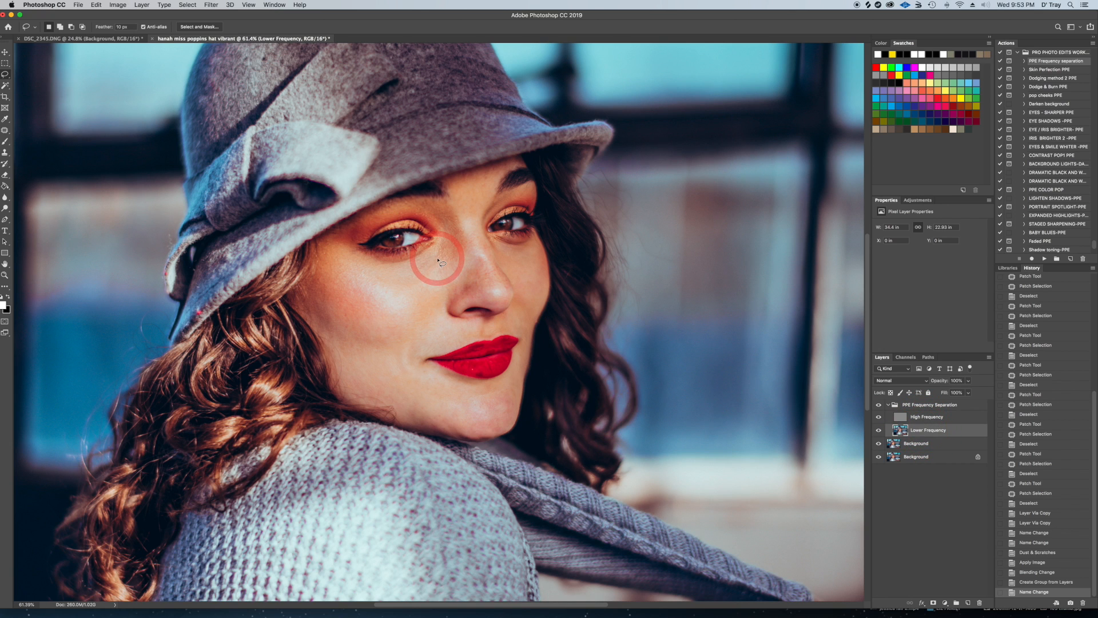
- Lasso the near cheek below the eye and apply a Gaussian Blur with a radius of 6.8 pixels
{"action": "scroll", "coordinate": [438, 260], "scroll_direction": "down", "scroll_amount": 5}
{"action": "mouse_move", "coordinate": [438, 277]}
{"action": "left_mouse_down"}
{"action": "mouse_move", "coordinate": [375, 283]}
{"action": "mouse_move", "coordinate": [367, 312]}
{"action": "mouse_move", "coordinate": [378, 335]}
{"action": "mouse_move", "coordinate": [413, 344]}
{"action": "mouse_move", "coordinate": [439, 317]}
{"action": "mouse_move", "coordinate": [450, 281]}
{"action": "mouse_move", "coordinate": [440, 275]}
{"action": "left_mouse_up"}
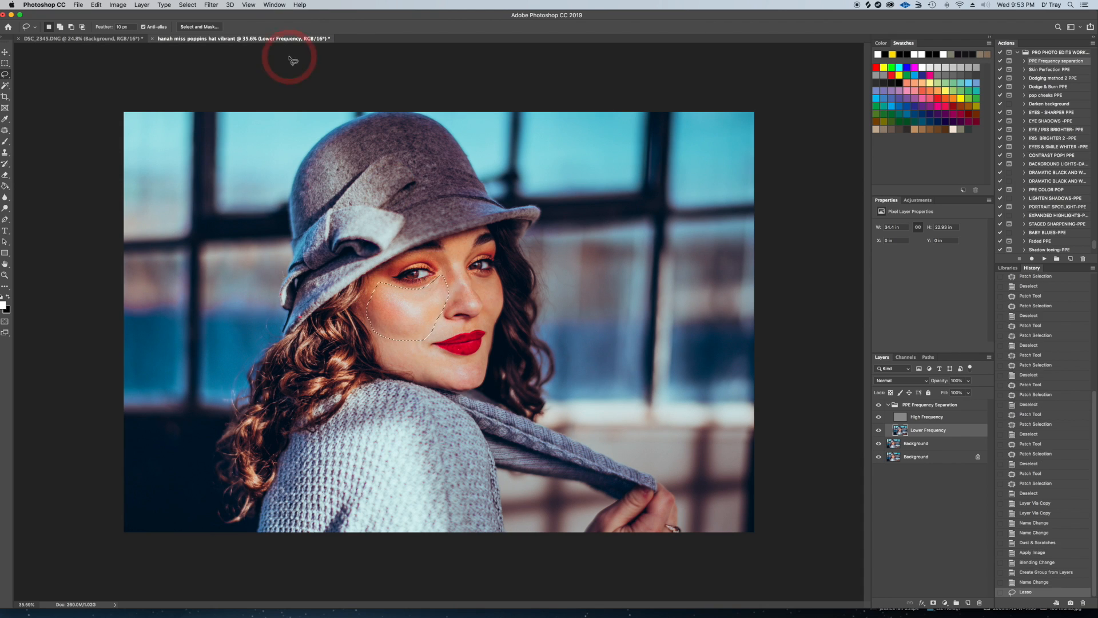
{"action": "left_click", "coordinate": [211, 4]}
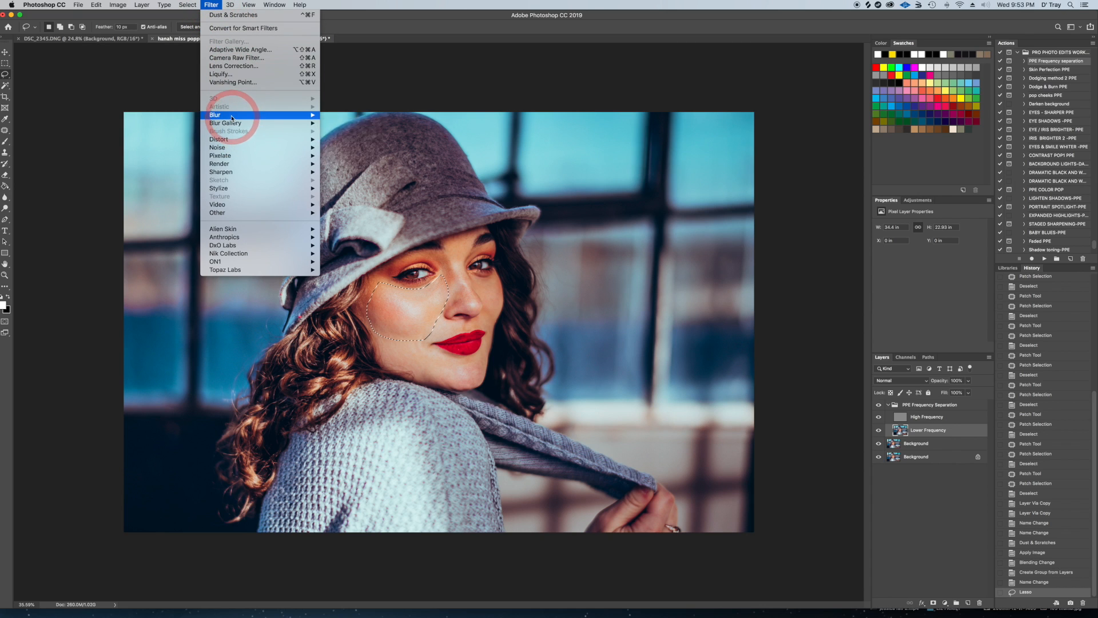
{"action": "mouse_move", "coordinate": [290, 116]}
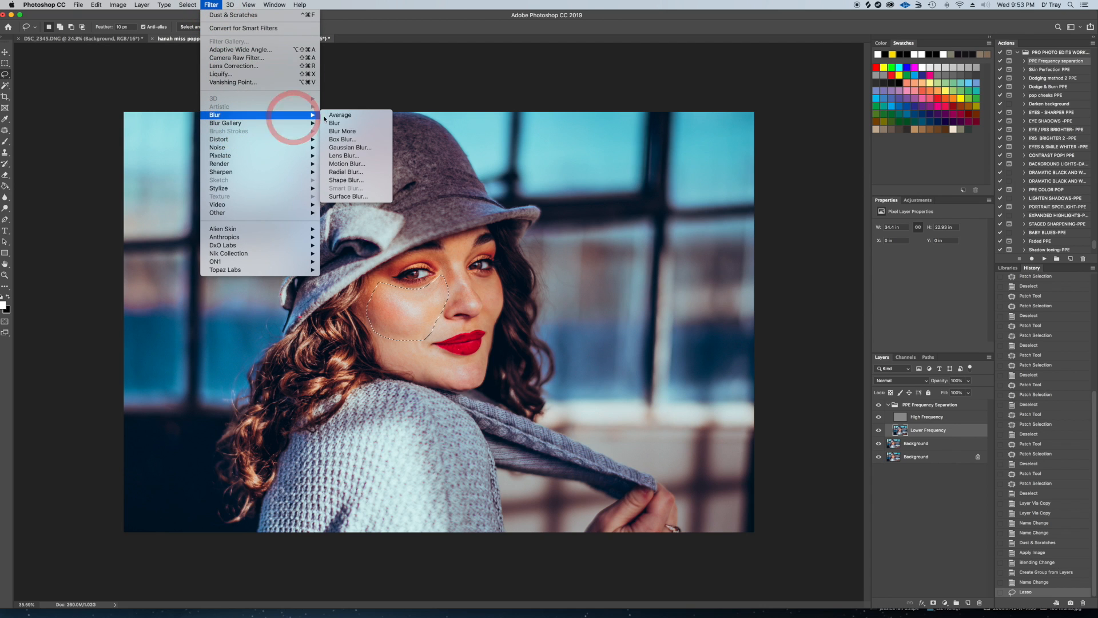
{"action": "left_click", "coordinate": [347, 148]}
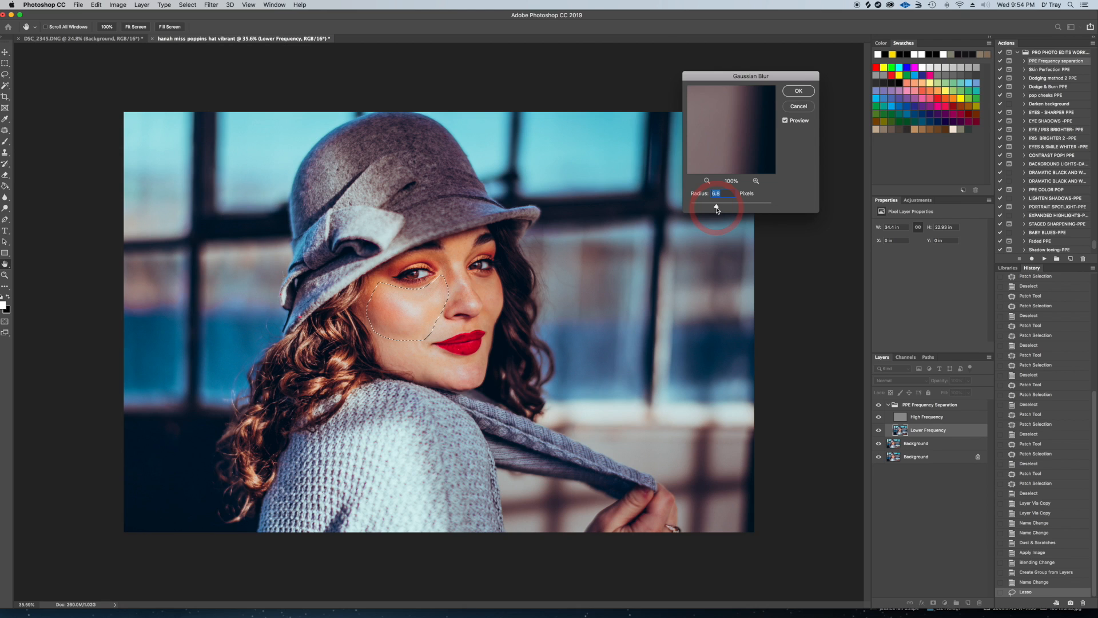
{"action": "left_click", "coordinate": [798, 91]}
- Lasso the chin and lower near cheek around the mouth and reapply the same Gaussian Blur
{"action": "mouse_move", "coordinate": [425, 342]}
{"action": "left_mouse_down"}
{"action": "mouse_move", "coordinate": [377, 343]}
{"action": "mouse_move", "coordinate": [386, 363]}
{"action": "mouse_move", "coordinate": [458, 390]}
{"action": "mouse_move", "coordinate": [480, 383]}
{"action": "mouse_move", "coordinate": [481, 353]}
{"action": "mouse_move", "coordinate": [427, 341]}
{"action": "left_mouse_up"}
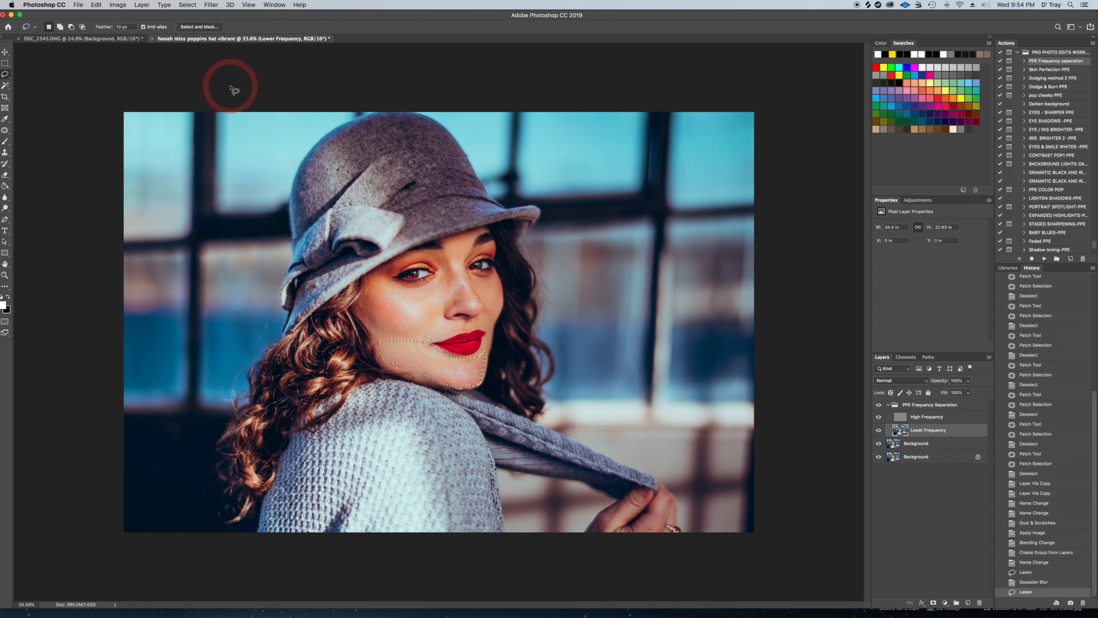
{"action": "left_click", "coordinate": [208, 7]}
{"action": "left_click", "coordinate": [223, 16]}
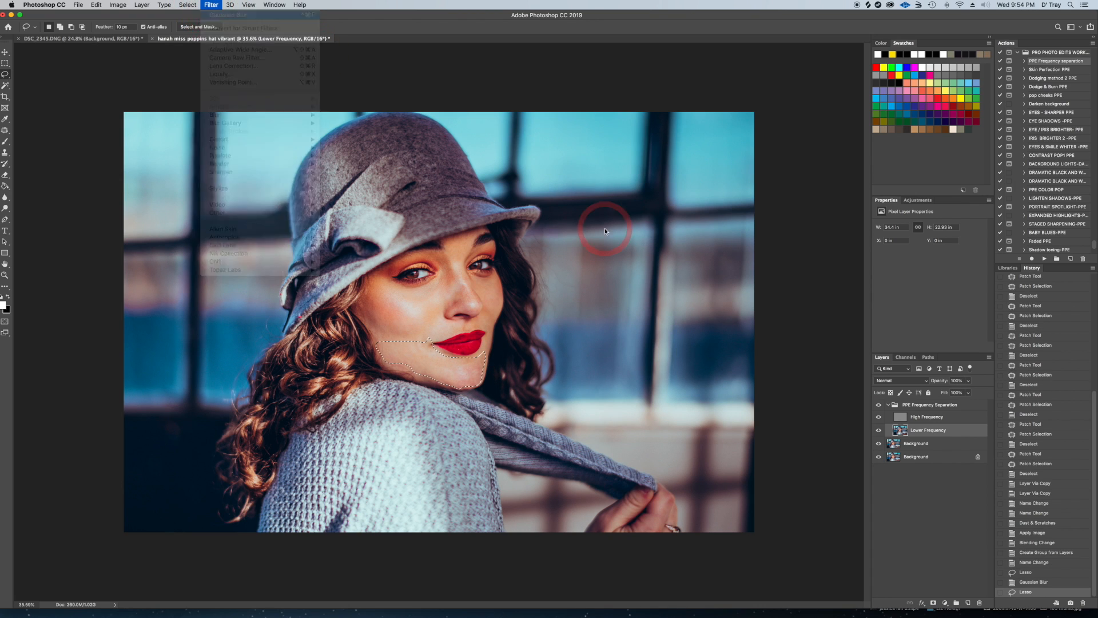
- Lasso the area from between the eyebrows down the nose, and the nose's near side, reapplying the Gaussian Blur to each
{"action": "mouse_move", "coordinate": [470, 237]}
{"action": "left_mouse_down"}
{"action": "mouse_move", "coordinate": [447, 251]}
{"action": "mouse_move", "coordinate": [468, 313]}
{"action": "mouse_move", "coordinate": [478, 299]}
{"action": "mouse_move", "coordinate": [472, 238]}
{"action": "left_mouse_up"}
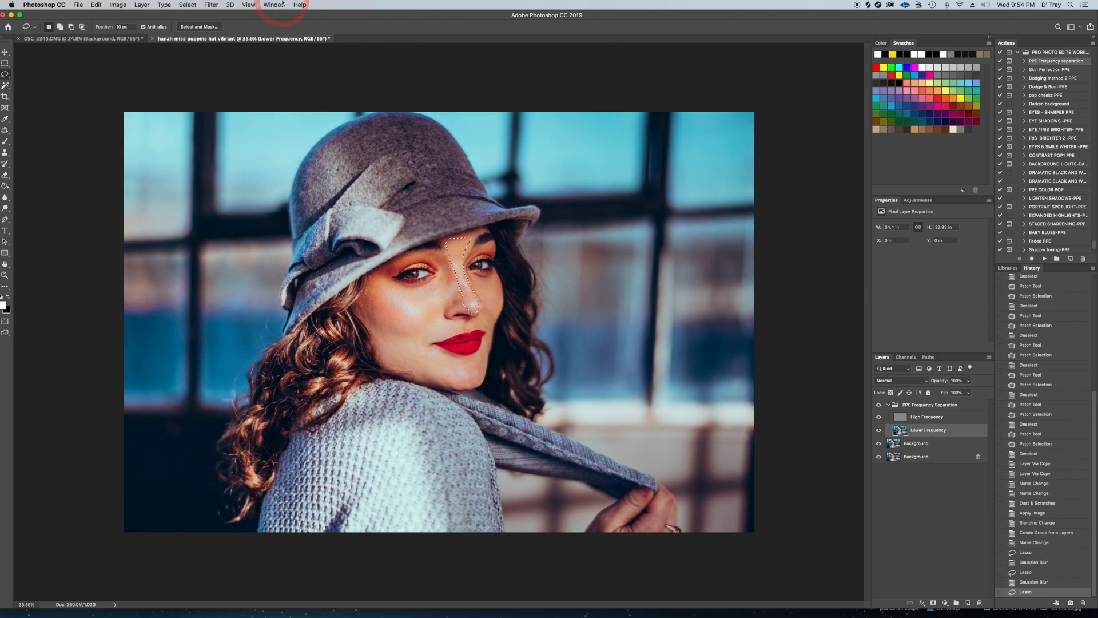
{"action": "left_click", "coordinate": [217, 10]}
{"action": "left_click", "coordinate": [229, 18]}
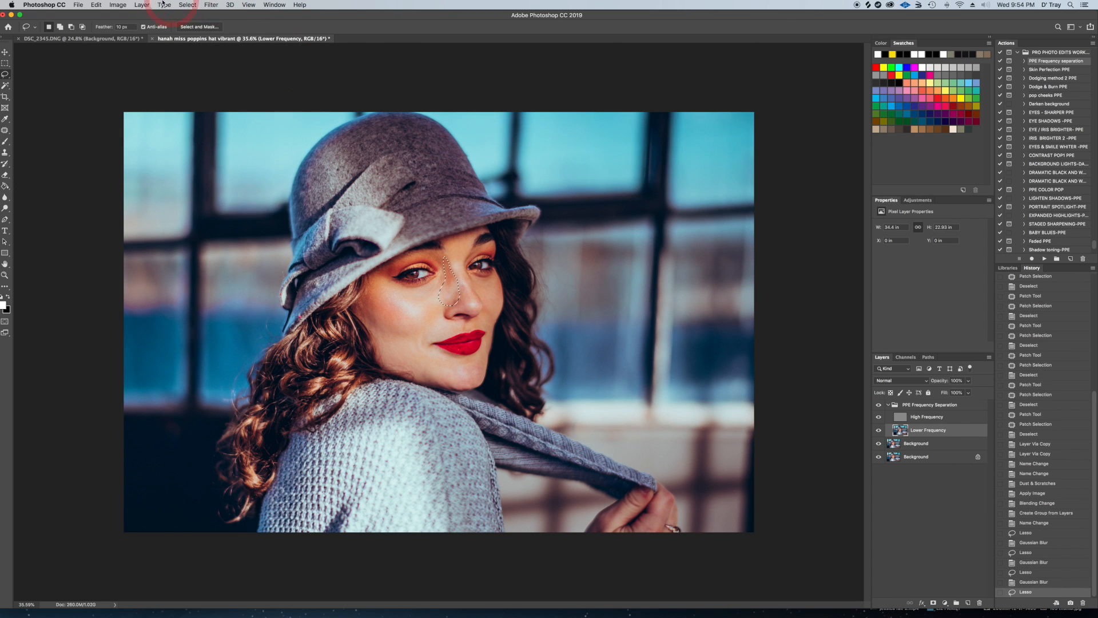
{"action": "left_click", "coordinate": [211, 5]}
{"action": "left_click", "coordinate": [228, 18]}
- Lasso the skin between the nose and upper lip and reapply the Gaussian Blur
{"action": "left_click", "coordinate": [453, 323]}
{"action": "mouse_move", "coordinate": [437, 331]}
{"action": "left_mouse_down"}
{"action": "mouse_move", "coordinate": [477, 316]}
{"action": "mouse_move", "coordinate": [490, 333]}
{"action": "left_mouse_up"}
{"action": "left_click", "coordinate": [213, 7]}
{"action": "left_click", "coordinate": [229, 18]}
- Lasso the hand holding the scarf, reapply the Gaussian Blur and clear the selection
{"action": "mouse_move", "coordinate": [627, 495]}
{"action": "left_mouse_down"}
{"action": "mouse_move", "coordinate": [594, 529]}
{"action": "mouse_move", "coordinate": [638, 511]}
{"action": "mouse_move", "coordinate": [629, 493]}
{"action": "left_mouse_up"}
{"action": "left_click", "coordinate": [211, 4]}
{"action": "left_click", "coordinate": [229, 18]}
{"action": "key", "text": "super+d"}
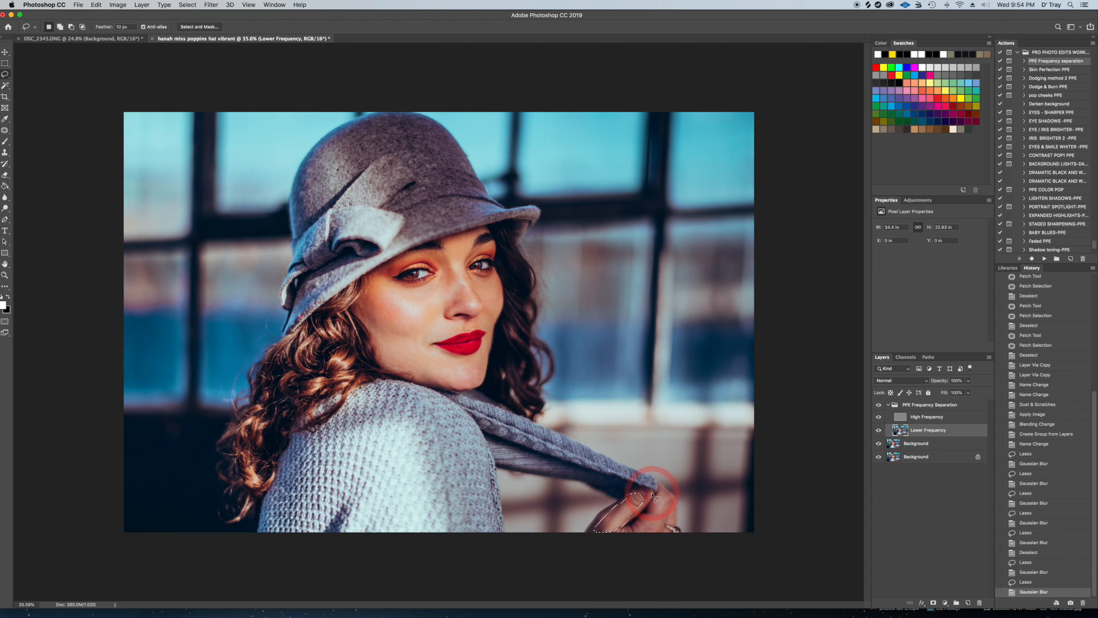
- Collapse the PPE Frequency Separation group and run the Skin Perfection PPE action, accepting SKIN PERFECTION LAYER as the layer name
{"action": "left_click", "coordinate": [887, 406]}
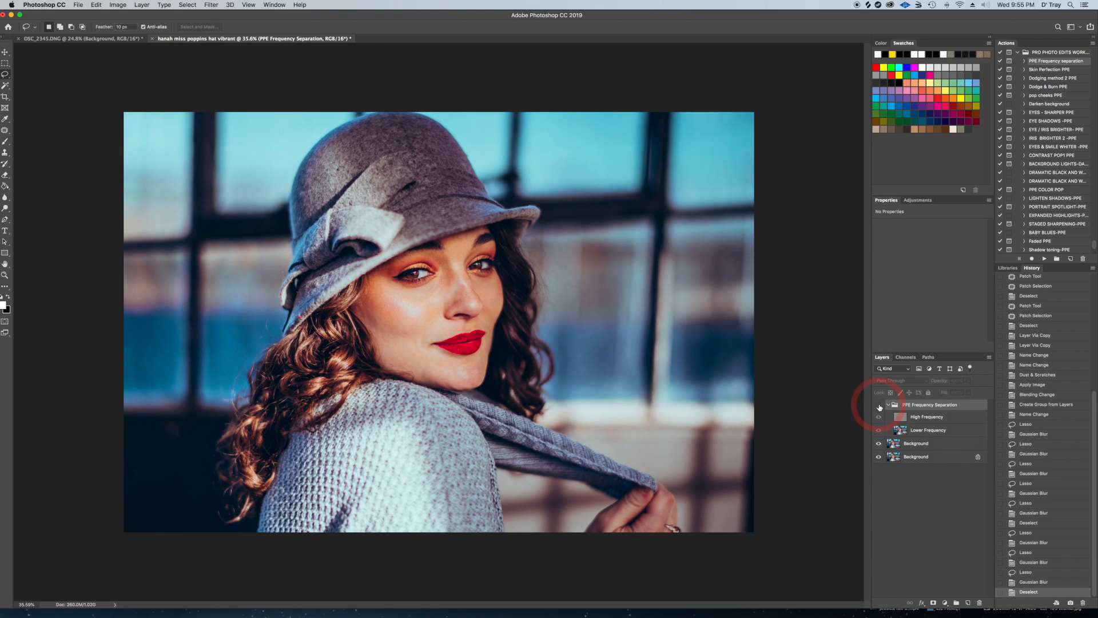
{"action": "left_click", "coordinate": [889, 405]}
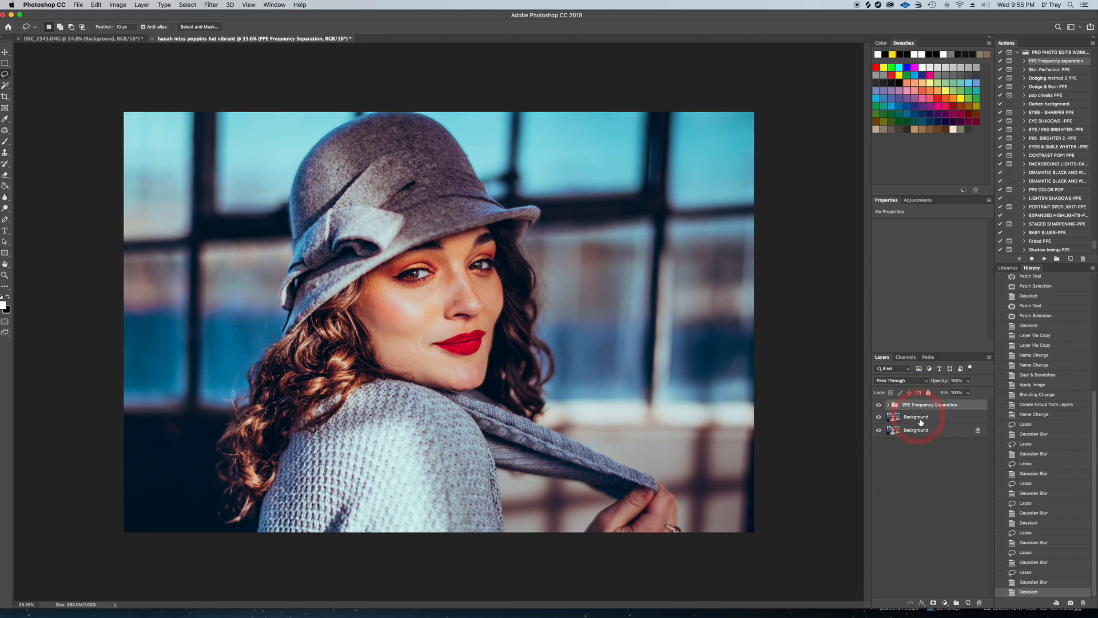
{"action": "left_click", "coordinate": [1048, 70]}
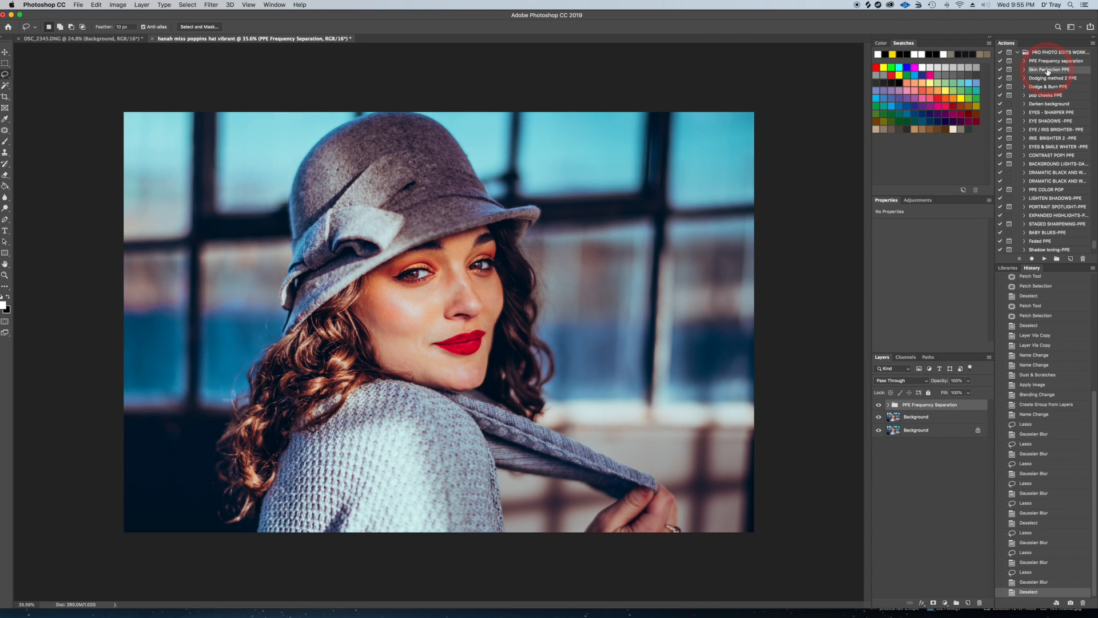
{"action": "left_click", "coordinate": [1045, 259]}
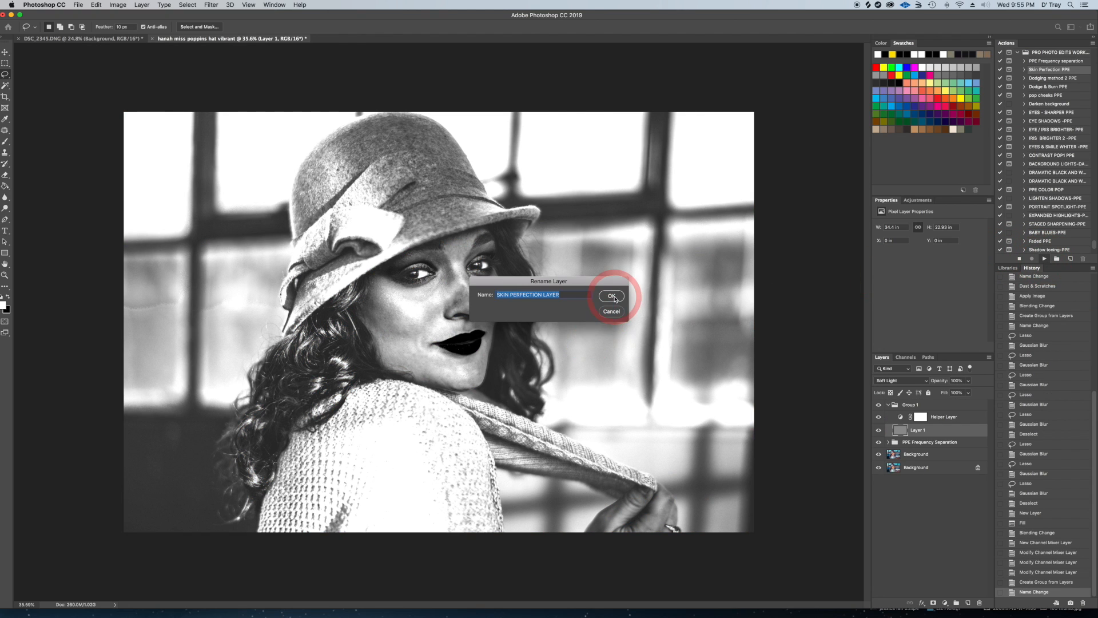
{"action": "left_click", "coordinate": [612, 295]}
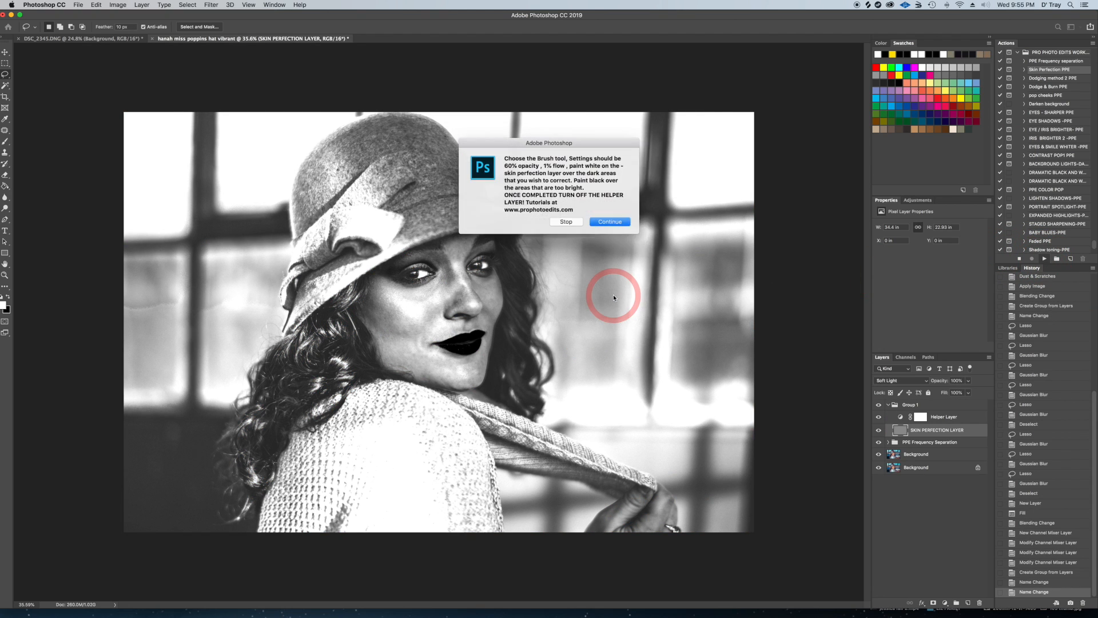
{"action": "left_click", "coordinate": [611, 222]}
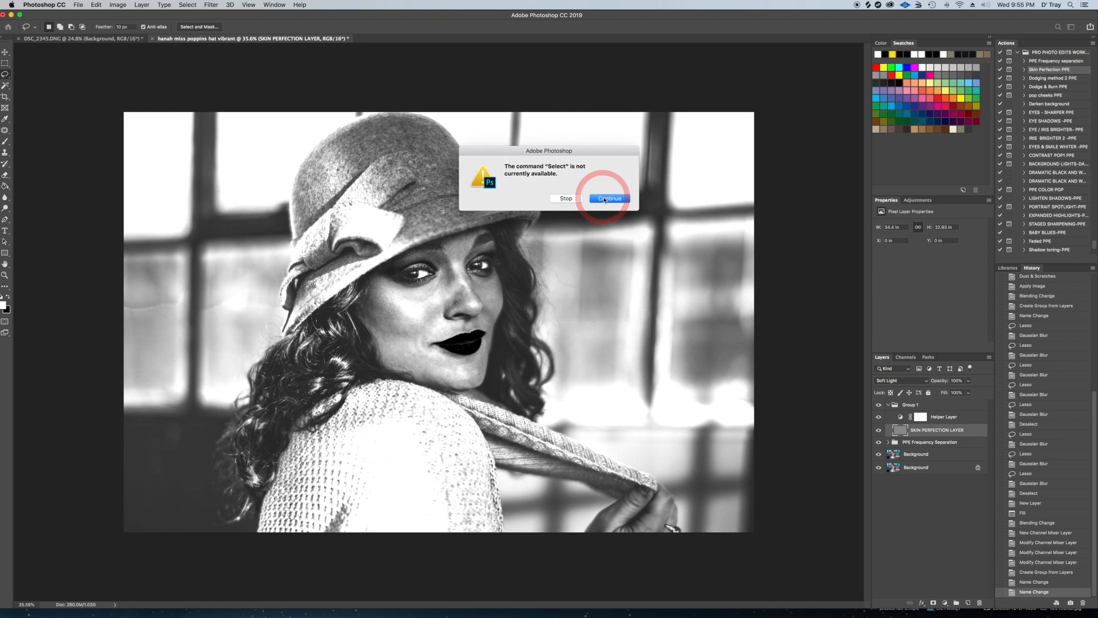
{"action": "left_click", "coordinate": [606, 201]}
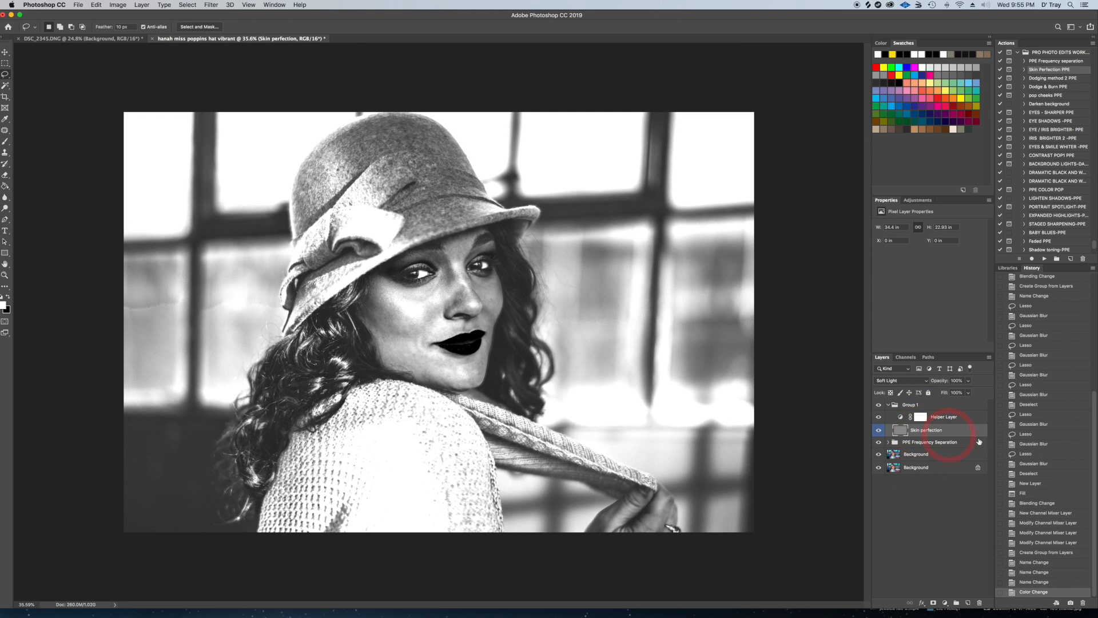
- Set up the Brush tool with a white foreground, 70% opacity and 1% flow
{"action": "left_click", "coordinate": [6, 142]}
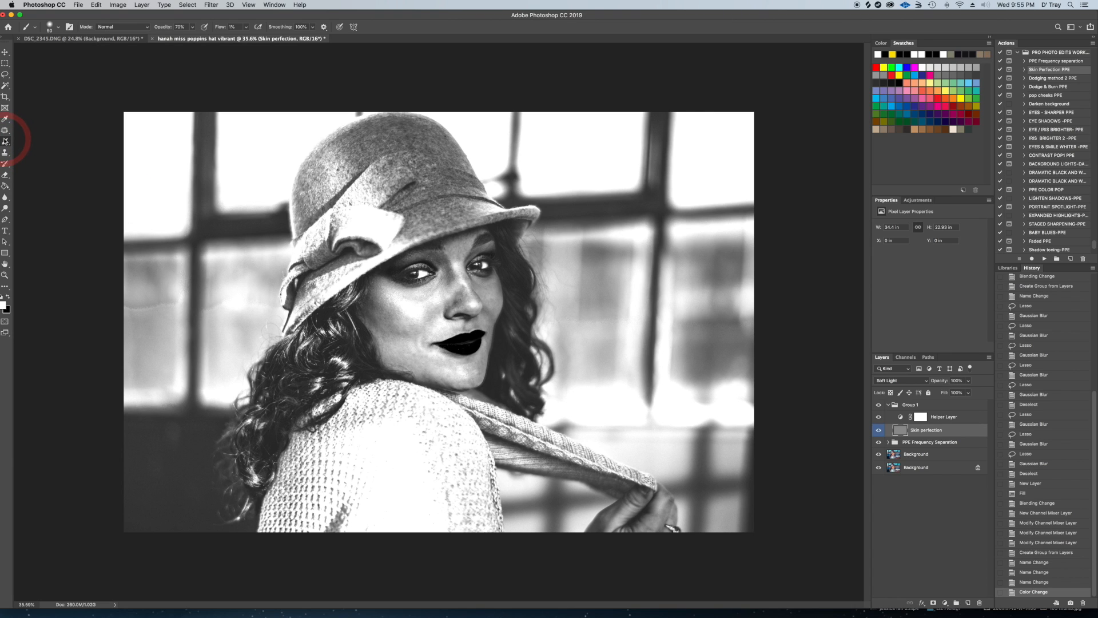
{"action": "left_click", "coordinate": [9, 297]}
{"action": "left_click", "coordinate": [180, 29]}
- Compare the portrait with the Helper Layer hidden and shown
{"action": "left_click", "coordinate": [878, 417]}
{"action": "left_click", "coordinate": [878, 417]}
{"action": "left_click", "coordinate": [878, 417]}
{"action": "left_click", "coordinate": [878, 417]}
{"action": "left_click", "coordinate": [878, 417]}
{"action": "left_click", "coordinate": [878, 417]}
{"action": "left_click", "coordinate": [878, 417]}
{"action": "left_click", "coordinate": [878, 417]}
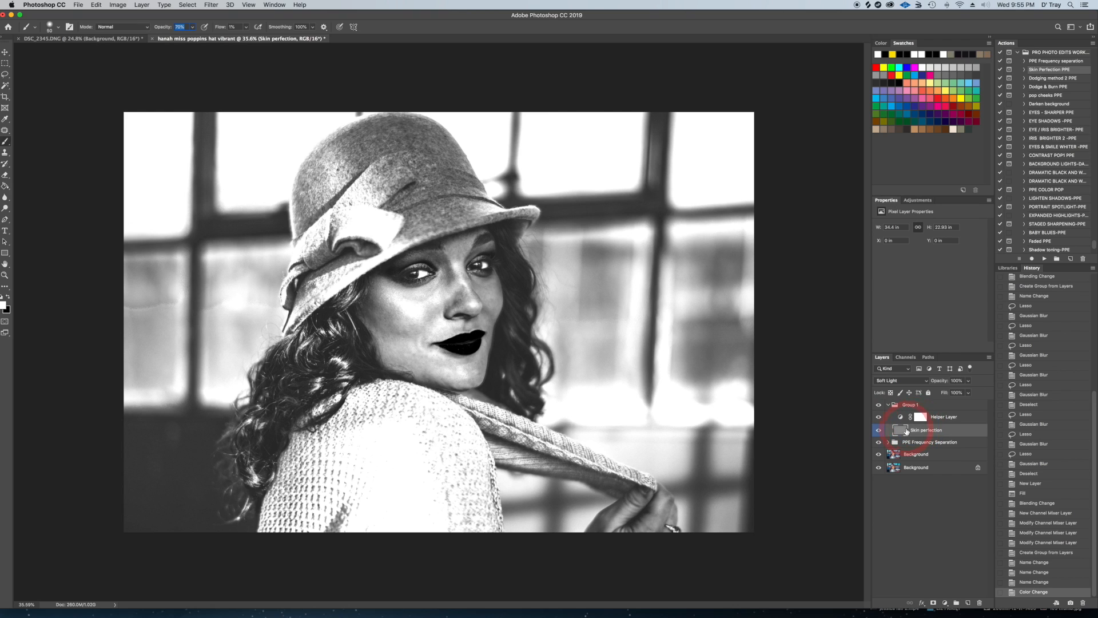
- On the Skin perfection layer, paint white over the dark skin beside the near nostril and along the side of the nose
{"action": "left_click", "coordinate": [943, 417]}
{"action": "left_click", "coordinate": [931, 431]}
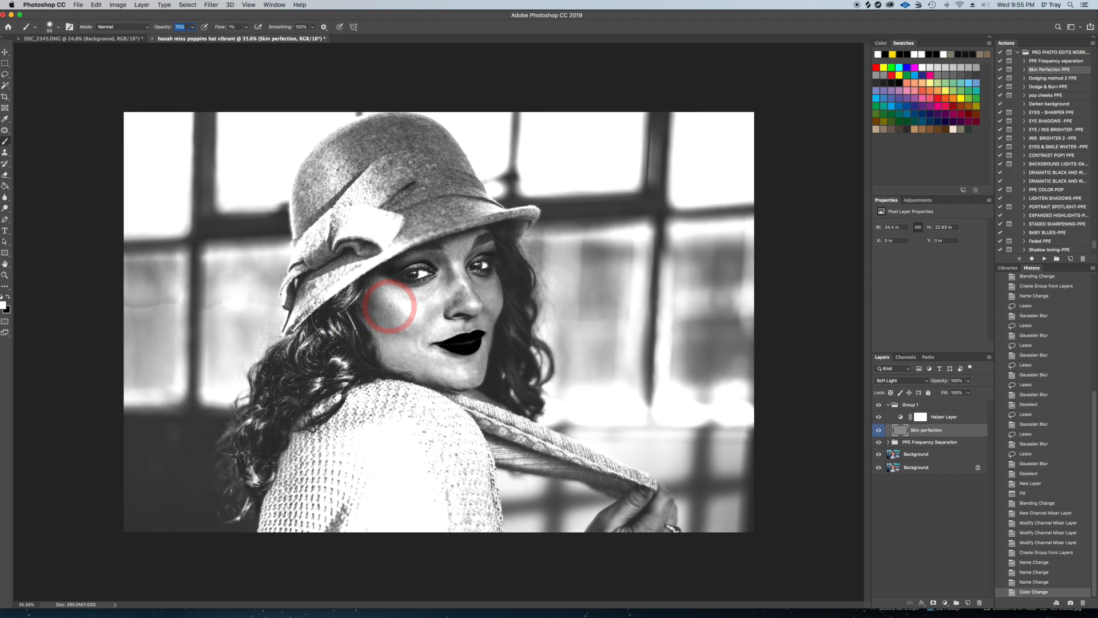
{"action": "scroll", "coordinate": [389, 307], "scroll_direction": "up", "scroll_amount": 5}
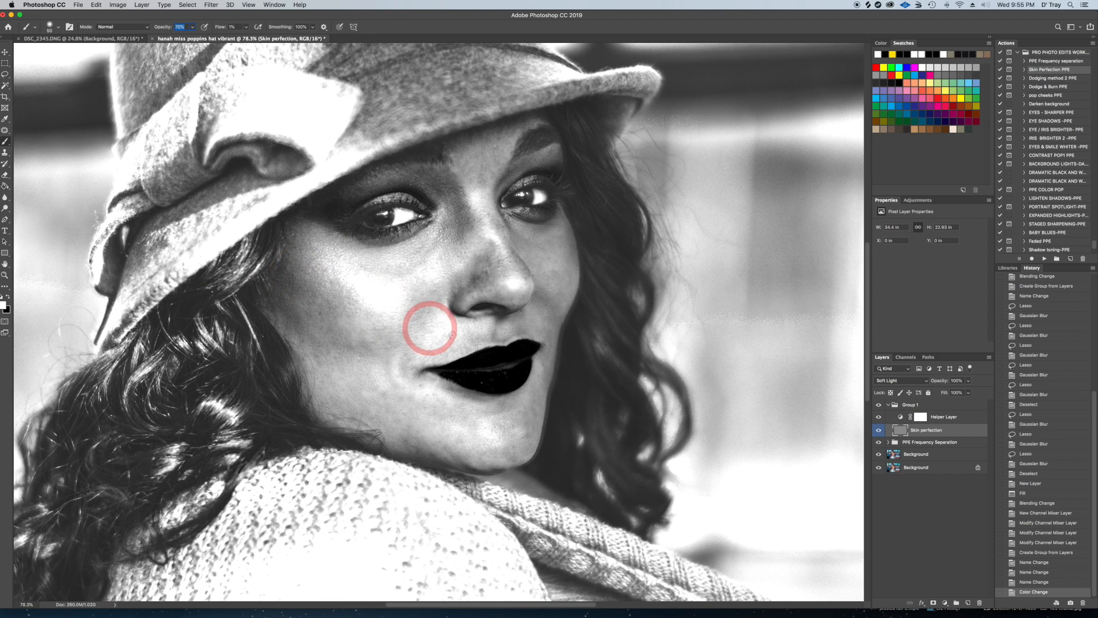
{"action": "mouse_move", "coordinate": [423, 300]}
{"action": "left_mouse_down"}
{"action": "mouse_move", "coordinate": [422, 337]}
{"action": "mouse_move", "coordinate": [433, 312]}
{"action": "left_mouse_up"}
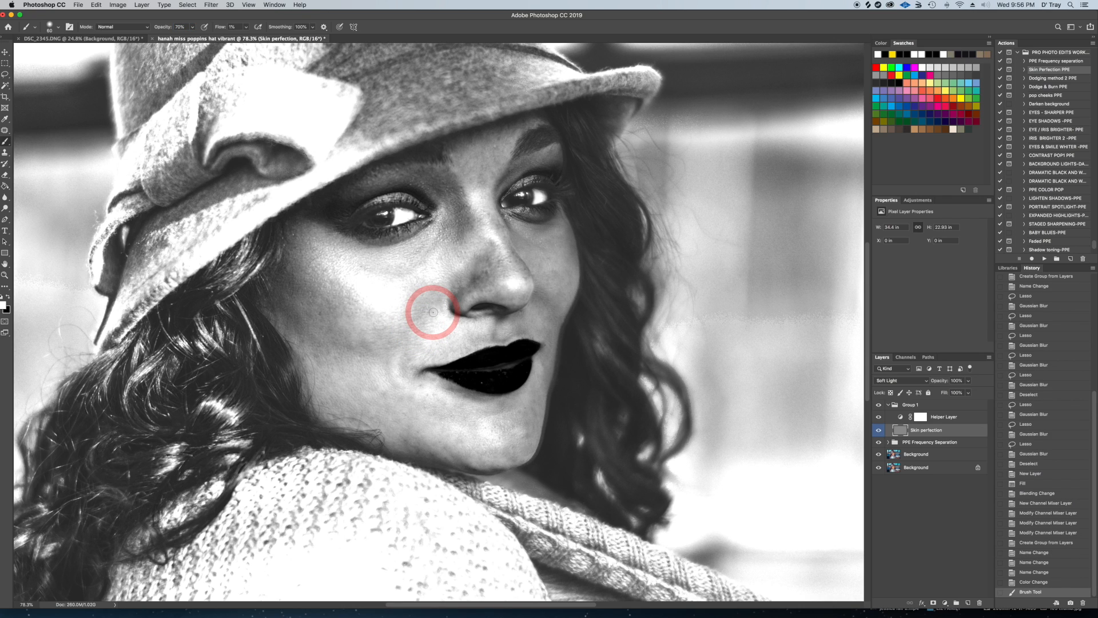
{"action": "key", "text": "bracketright"}
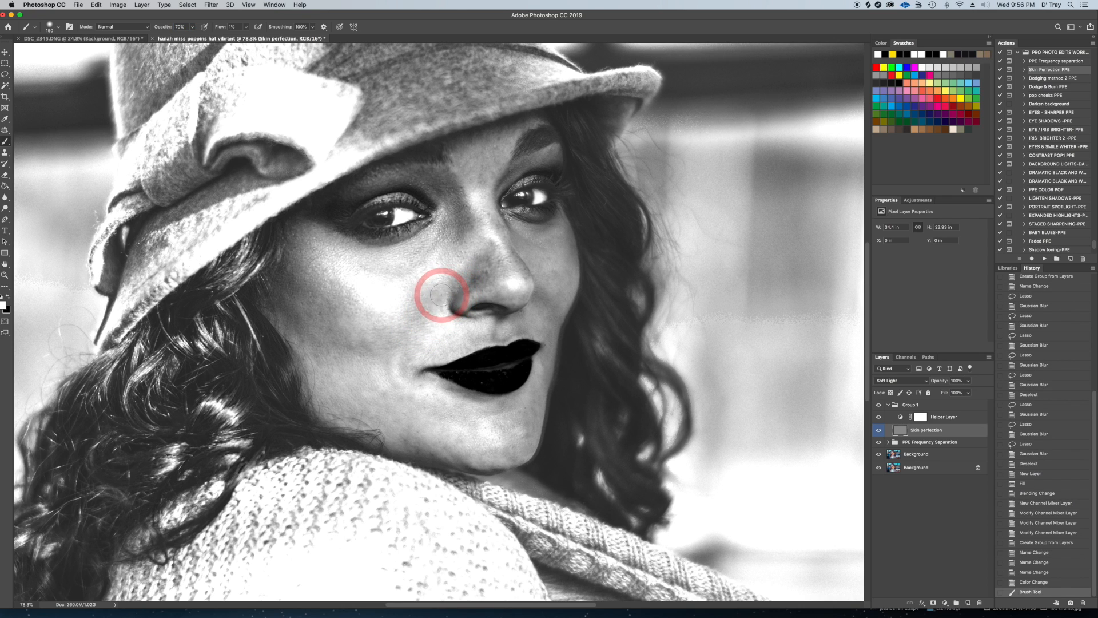
{"action": "key", "text": "bracketleft"}
{"action": "key", "text": "bracketleft"}
{"action": "key", "text": "bracketleft"}
{"action": "key", "text": "bracketleft"}
{"action": "key", "text": "bracketleft"}
{"action": "mouse_move", "coordinate": [439, 298]}
{"action": "left_mouse_down"}
{"action": "mouse_move", "coordinate": [420, 321]}
{"action": "mouse_move", "coordinate": [437, 298]}
{"action": "left_mouse_up"}
{"action": "left_click_drag", "start_coordinate": [482, 261], "coordinate": [475, 268]}
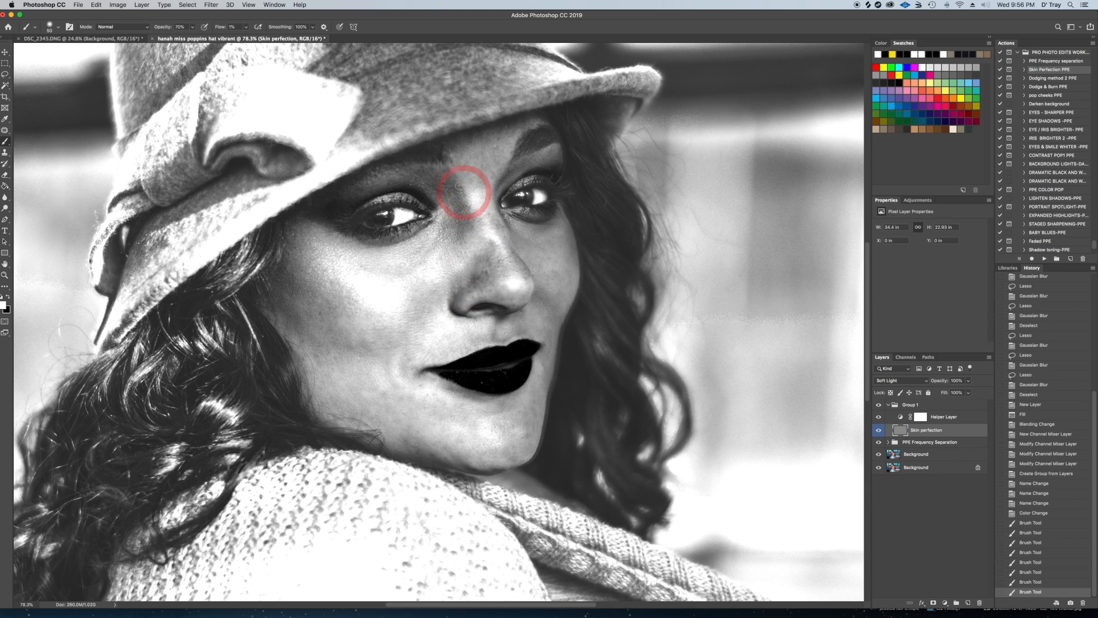
- Paint white with a progressively smaller brush over the dark skin between the eyes and at the near eye's inner corner
{"action": "mouse_move", "coordinate": [464, 210]}
{"action": "left_mouse_down"}
{"action": "mouse_move", "coordinate": [459, 239]}
{"action": "mouse_move", "coordinate": [452, 181]}
{"action": "mouse_move", "coordinate": [432, 180]}
{"action": "mouse_move", "coordinate": [437, 192]}
{"action": "mouse_move", "coordinate": [448, 179]}
{"action": "mouse_move", "coordinate": [472, 211]}
{"action": "left_mouse_up"}
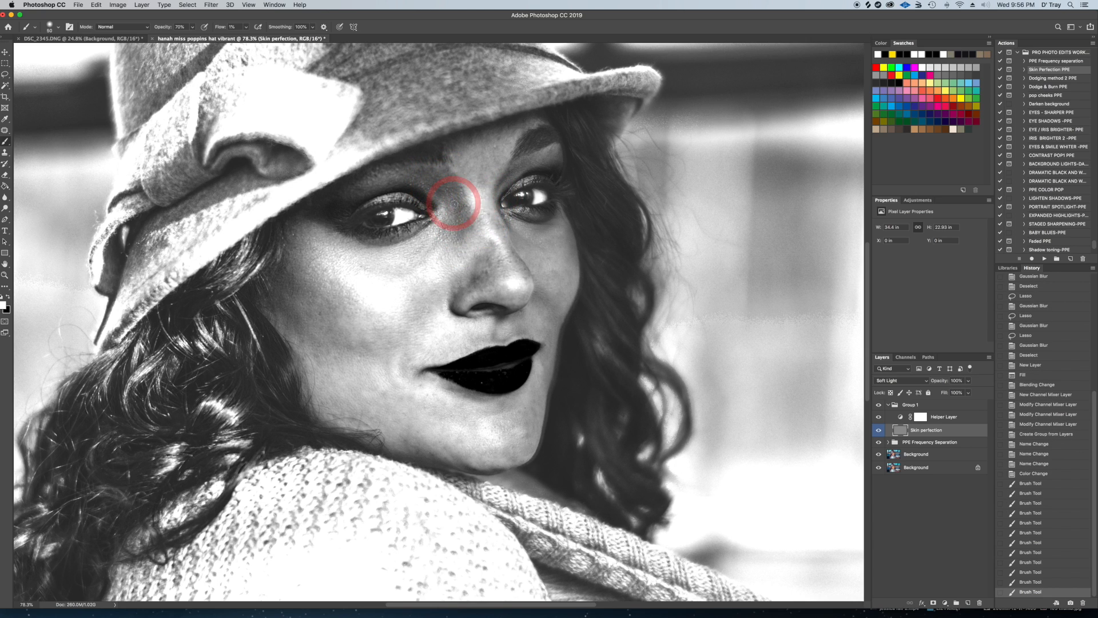
{"action": "key", "text": "["}
{"action": "left_click_drag", "start_coordinate": [461, 231], "coordinate": [454, 194]}
{"action": "key", "text": "["}
{"action": "key", "text": "bracketleft"}
{"action": "key", "text": "bracketleft"}
{"action": "mouse_move", "coordinate": [456, 205]}
{"action": "left_mouse_down"}
{"action": "mouse_move", "coordinate": [462, 220]}
{"action": "mouse_move", "coordinate": [432, 241]}
{"action": "left_mouse_up"}
- Paint white over the uneven dark skin on the near cheek and below the far eye
{"action": "mouse_move", "coordinate": [375, 271]}
{"action": "left_mouse_down"}
{"action": "mouse_move", "coordinate": [407, 270]}
{"action": "mouse_move", "coordinate": [429, 241]}
{"action": "mouse_move", "coordinate": [417, 246]}
{"action": "mouse_move", "coordinate": [432, 245]}
{"action": "mouse_move", "coordinate": [428, 257]}
{"action": "mouse_move", "coordinate": [412, 240]}
{"action": "mouse_move", "coordinate": [432, 246]}
{"action": "mouse_move", "coordinate": [380, 272]}
{"action": "mouse_move", "coordinate": [362, 314]}
{"action": "mouse_move", "coordinate": [370, 358]}
{"action": "mouse_move", "coordinate": [370, 344]}
{"action": "mouse_move", "coordinate": [346, 348]}
{"action": "mouse_move", "coordinate": [361, 343]}
{"action": "mouse_move", "coordinate": [372, 355]}
{"action": "mouse_move", "coordinate": [362, 355]}
{"action": "mouse_move", "coordinate": [405, 363]}
{"action": "mouse_move", "coordinate": [400, 373]}
{"action": "mouse_move", "coordinate": [405, 324]}
{"action": "mouse_move", "coordinate": [454, 275]}
{"action": "mouse_move", "coordinate": [426, 303]}
{"action": "mouse_move", "coordinate": [404, 266]}
{"action": "mouse_move", "coordinate": [450, 235]}
{"action": "mouse_move", "coordinate": [463, 240]}
{"action": "mouse_move", "coordinate": [490, 152]}
{"action": "mouse_move", "coordinate": [459, 233]}
{"action": "mouse_move", "coordinate": [465, 224]}
{"action": "mouse_move", "coordinate": [537, 246]}
{"action": "left_mouse_up"}
{"action": "key", "text": "]"}
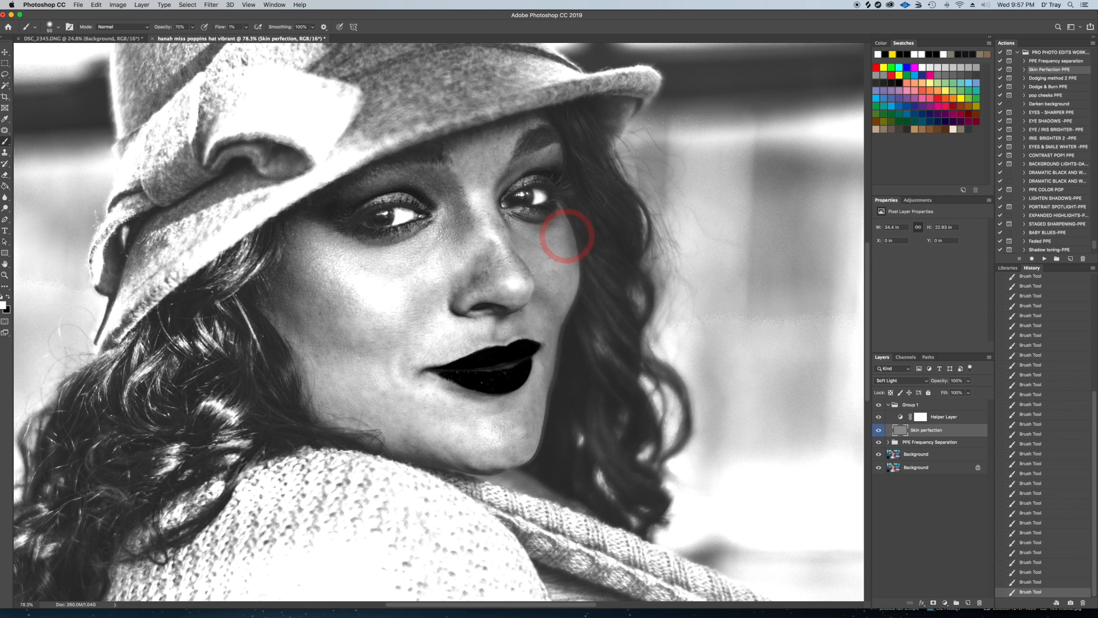
{"action": "left_click_drag", "start_coordinate": [567, 246], "coordinate": [525, 241]}
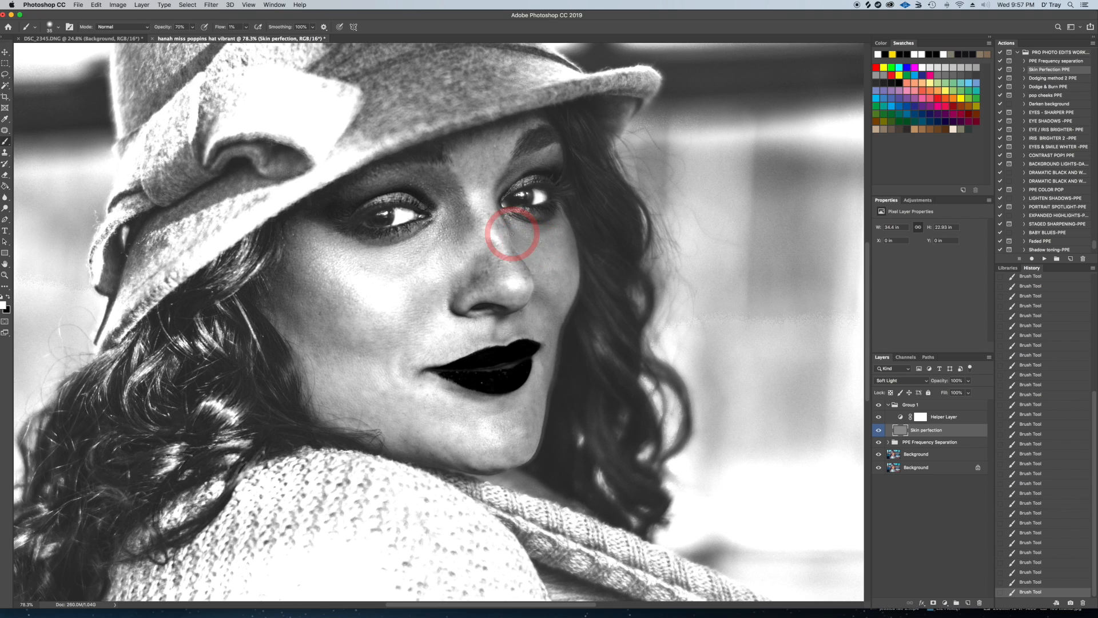
{"action": "key", "text": "["}
{"action": "mouse_move", "coordinate": [535, 239]}
{"action": "left_mouse_down"}
{"action": "mouse_move", "coordinate": [547, 243]}
{"action": "mouse_move", "coordinate": [507, 235]}
{"action": "mouse_move", "coordinate": [537, 247]}
{"action": "mouse_move", "coordinate": [522, 257]}
{"action": "left_mouse_up"}
- Paint white with a larger brush from the cheek beside the near nostril down to below the mouth corner
{"action": "key", "text": "]"}
{"action": "key", "text": "]"}
{"action": "key", "text": "]"}
{"action": "key", "text": "]"}
{"action": "key", "text": "]"}
{"action": "mouse_move", "coordinate": [426, 310]}
{"action": "left_mouse_down"}
{"action": "mouse_move", "coordinate": [419, 297]}
{"action": "mouse_move", "coordinate": [432, 292]}
{"action": "mouse_move", "coordinate": [400, 336]}
{"action": "mouse_move", "coordinate": [404, 372]}
{"action": "mouse_move", "coordinate": [460, 392]}
{"action": "mouse_move", "coordinate": [449, 389]}
{"action": "left_mouse_up"}
- Paint white with a smaller brush over the dark patches from below the lips across to the near jaw
{"action": "key", "text": "["}
{"action": "key", "text": "["}
{"action": "key", "text": "["}
{"action": "key", "text": "["}
{"action": "key", "text": "]"}
{"action": "key", "text": "["}
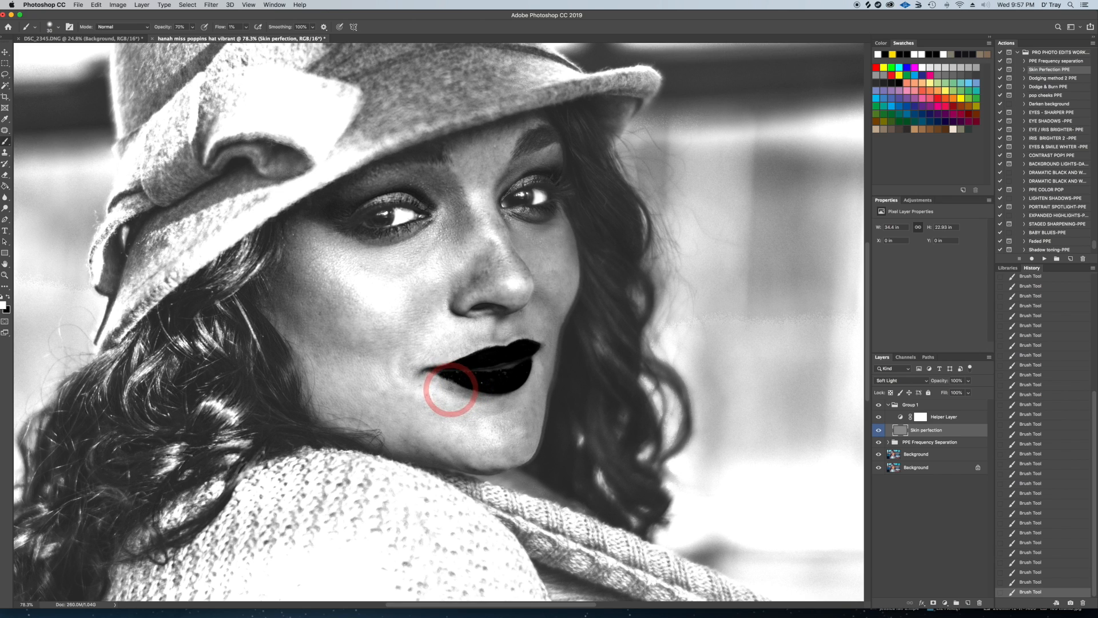
{"action": "key", "text": "]"}
{"action": "mouse_move", "coordinate": [461, 390]}
{"action": "left_mouse_down"}
{"action": "mouse_move", "coordinate": [473, 397]}
{"action": "mouse_move", "coordinate": [448, 387]}
{"action": "mouse_move", "coordinate": [424, 431]}
{"action": "mouse_move", "coordinate": [412, 417]}
{"action": "mouse_move", "coordinate": [506, 454]}
{"action": "mouse_move", "coordinate": [517, 434]}
{"action": "mouse_move", "coordinate": [523, 448]}
{"action": "mouse_move", "coordinate": [400, 410]}
{"action": "mouse_move", "coordinate": [395, 418]}
{"action": "mouse_move", "coordinate": [362, 392]}
{"action": "mouse_move", "coordinate": [368, 411]}
{"action": "mouse_move", "coordinate": [355, 417]}
{"action": "left_mouse_up"}
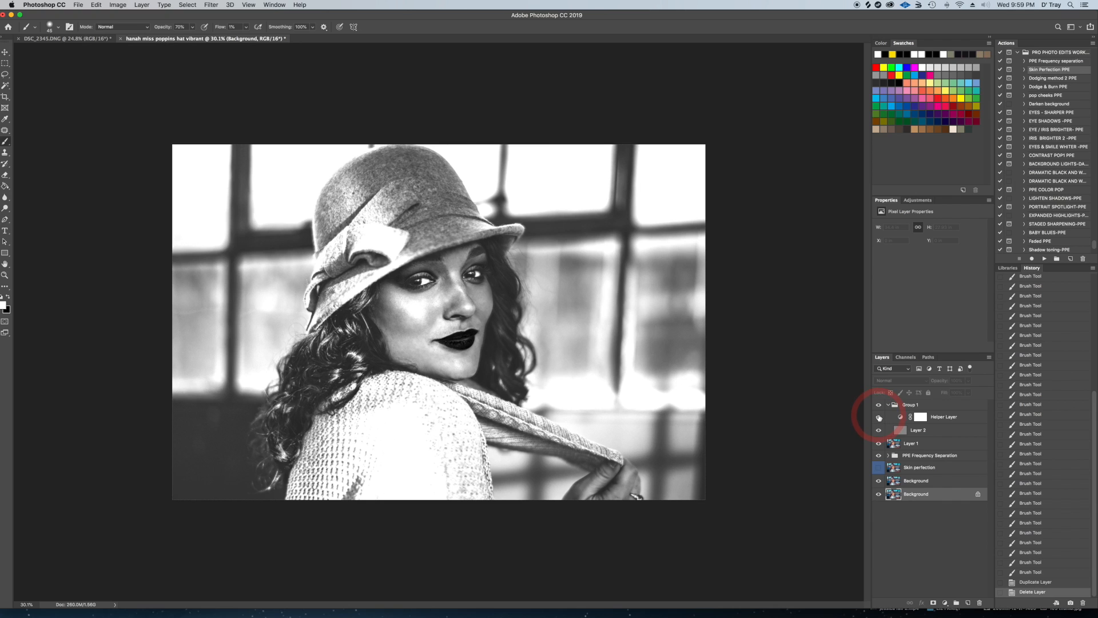
- Check the result by toggling the Helper Layer, leave it hidden, and select the collapsed Group 1
{"action": "left_click", "coordinate": [879, 418]}
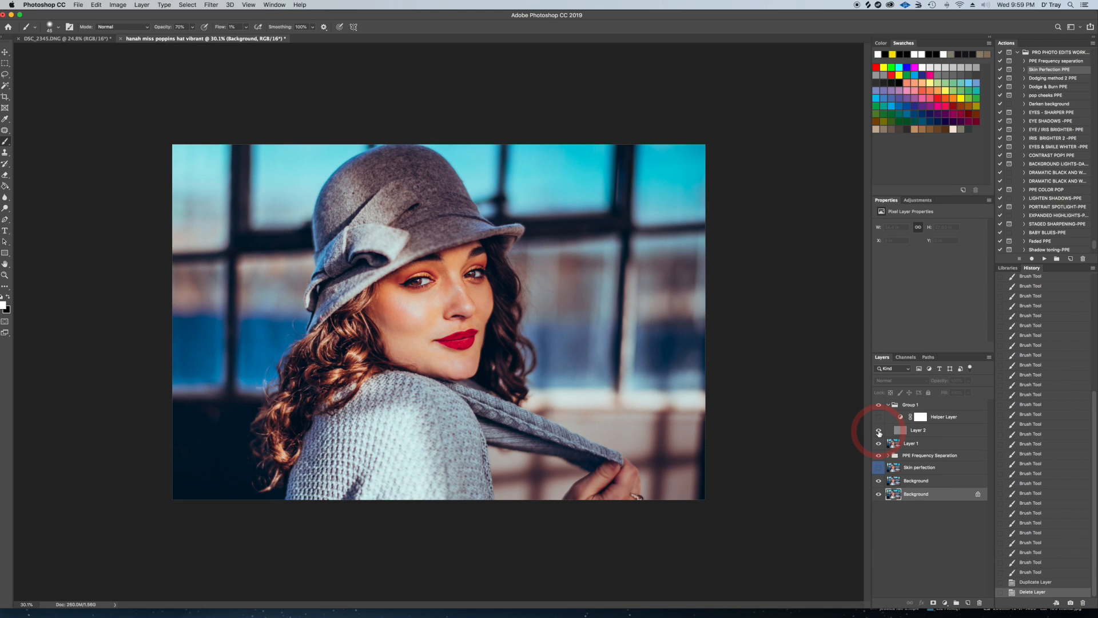
{"action": "left_click", "coordinate": [879, 418]}
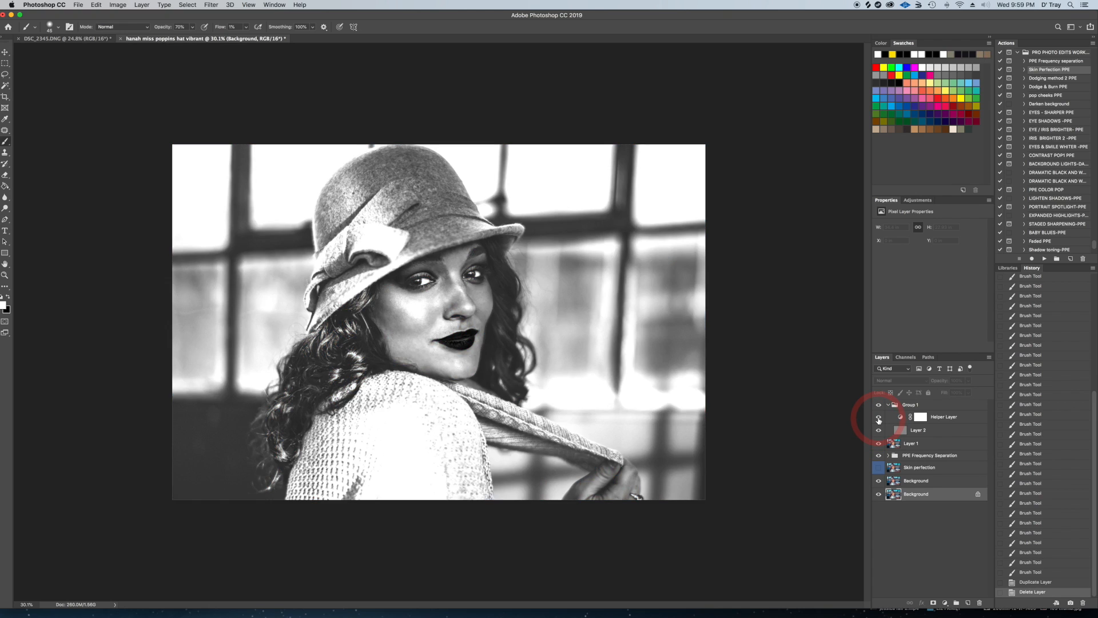
{"action": "left_click", "coordinate": [879, 418]}
{"action": "left_click", "coordinate": [878, 419]}
{"action": "left_click", "coordinate": [878, 418]}
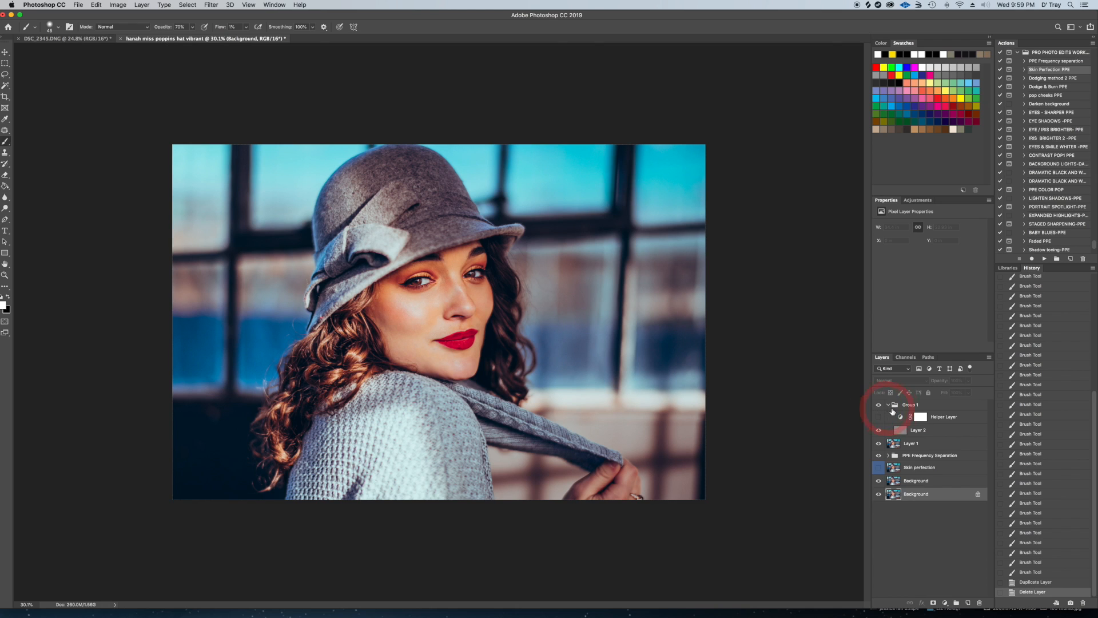
{"action": "left_click", "coordinate": [911, 405]}
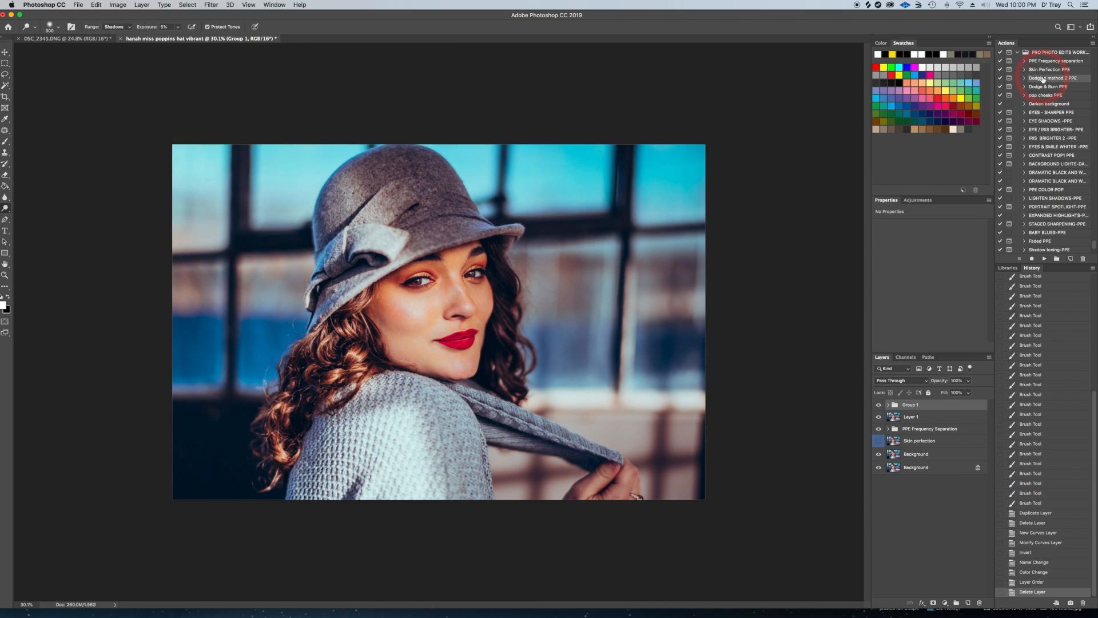
- Run the Dodging method 2 PPE action and select the mask of the new dodge curves layer
{"action": "left_click", "coordinate": [1044, 259]}
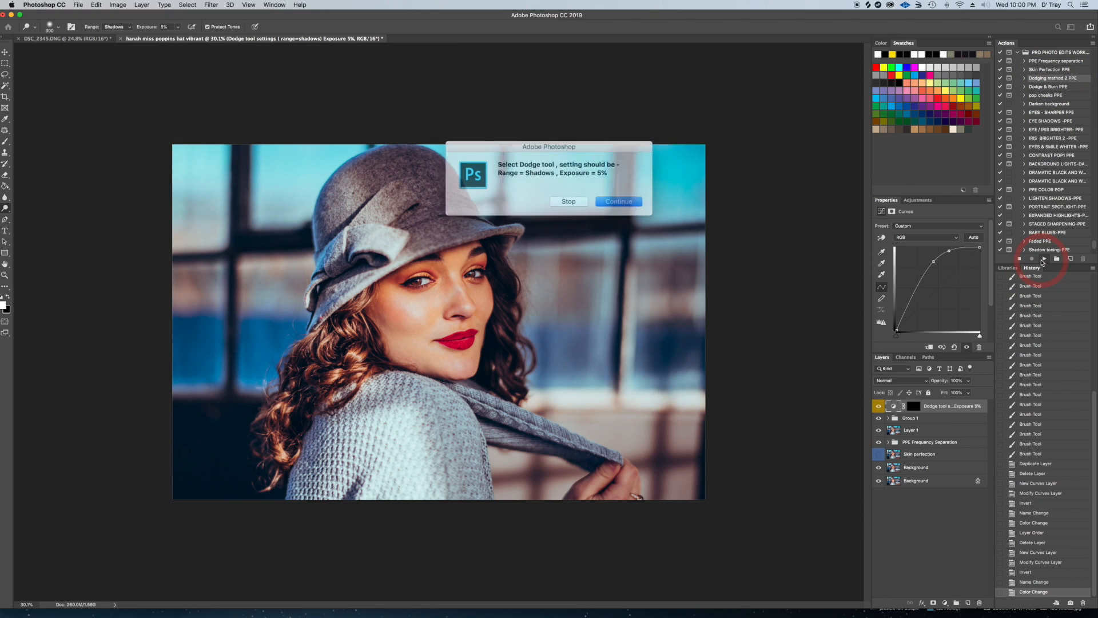
{"action": "left_click", "coordinate": [609, 199]}
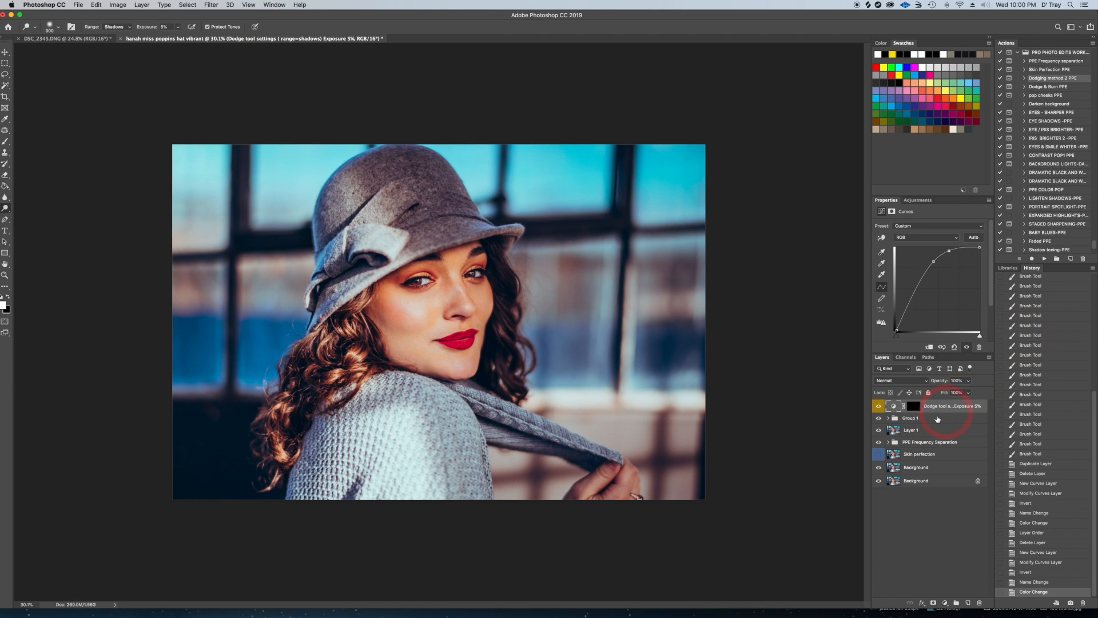
{"action": "left_click", "coordinate": [914, 407]}
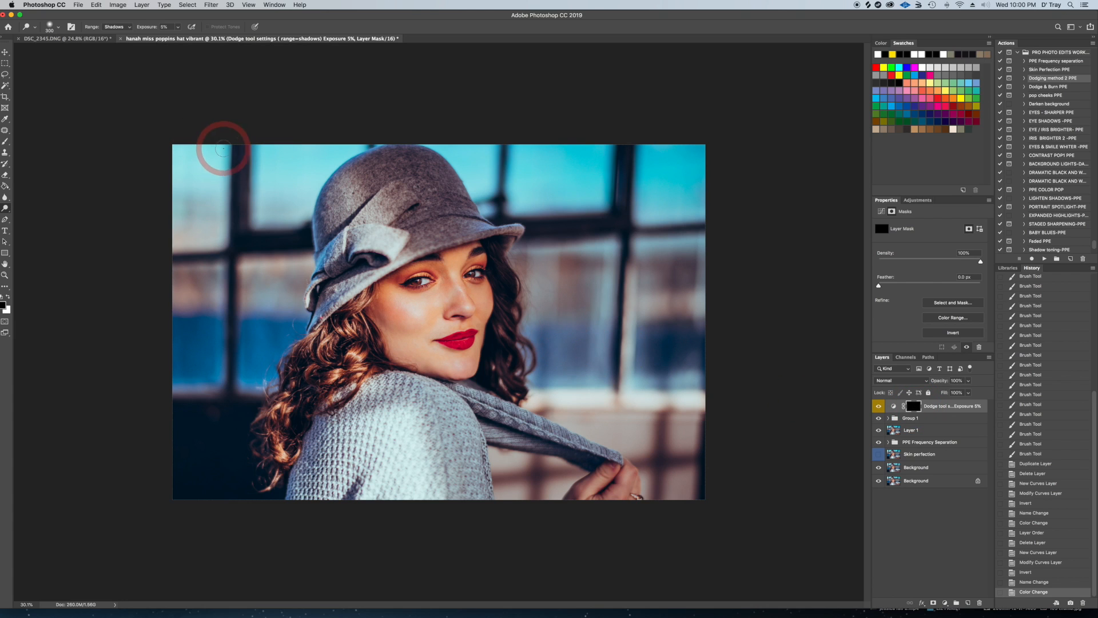
- Dodge the mask with a large brush from between the eyebrows down the nose bridge to the nose tip
{"action": "key", "text": "bracketright"}
{"action": "key", "text": "bracketright"}
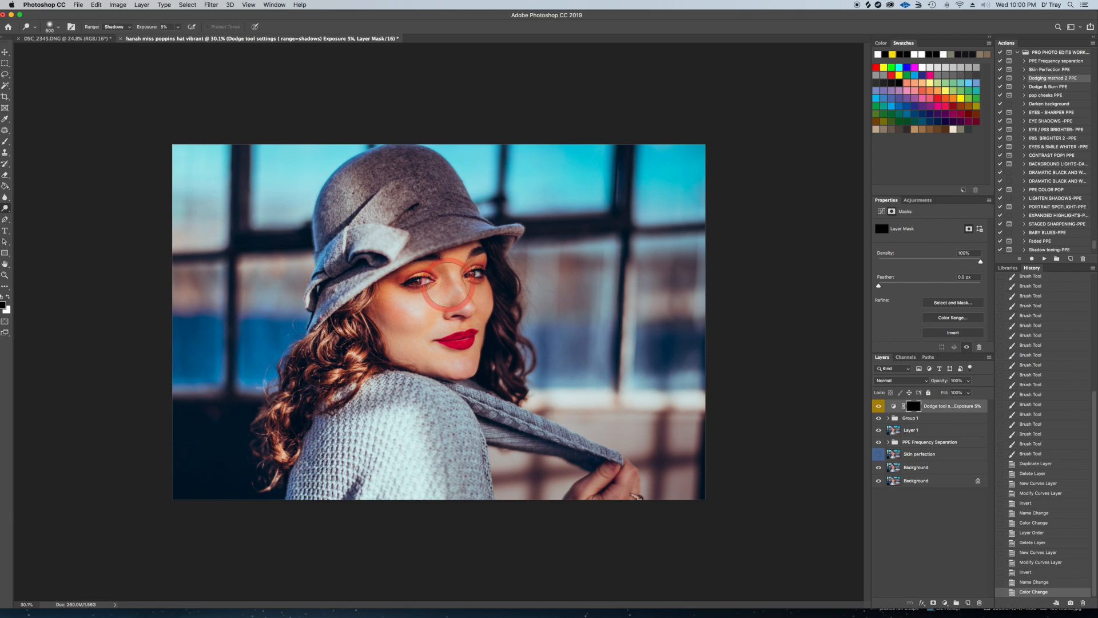
{"action": "key", "text": "bracketleft"}
{"action": "left_click_drag", "start_coordinate": [452, 264], "coordinate": [463, 307]}
{"action": "key", "text": "bracketleft"}
{"action": "key", "text": "bracketleft"}
{"action": "key", "text": "bracketright"}
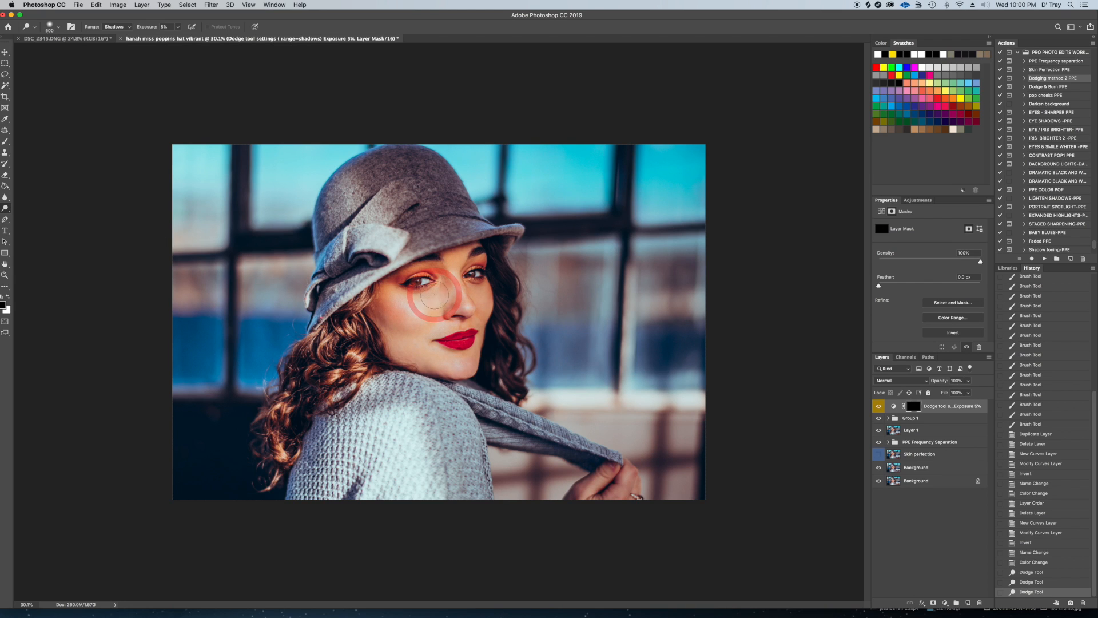
- Dodge the mask with a smaller brush from beside the nose across the skin under the near eye
{"action": "key", "text": "bracketleft"}
{"action": "left_click_drag", "start_coordinate": [441, 289], "coordinate": [400, 301]}
{"action": "key", "text": "bracketleft"}
{"action": "key", "text": "bracketleft"}
{"action": "key", "text": "bracketleft"}
{"action": "key", "text": "bracketright"}
{"action": "key", "text": "bracketright"}
{"action": "key", "text": "bracketright"}
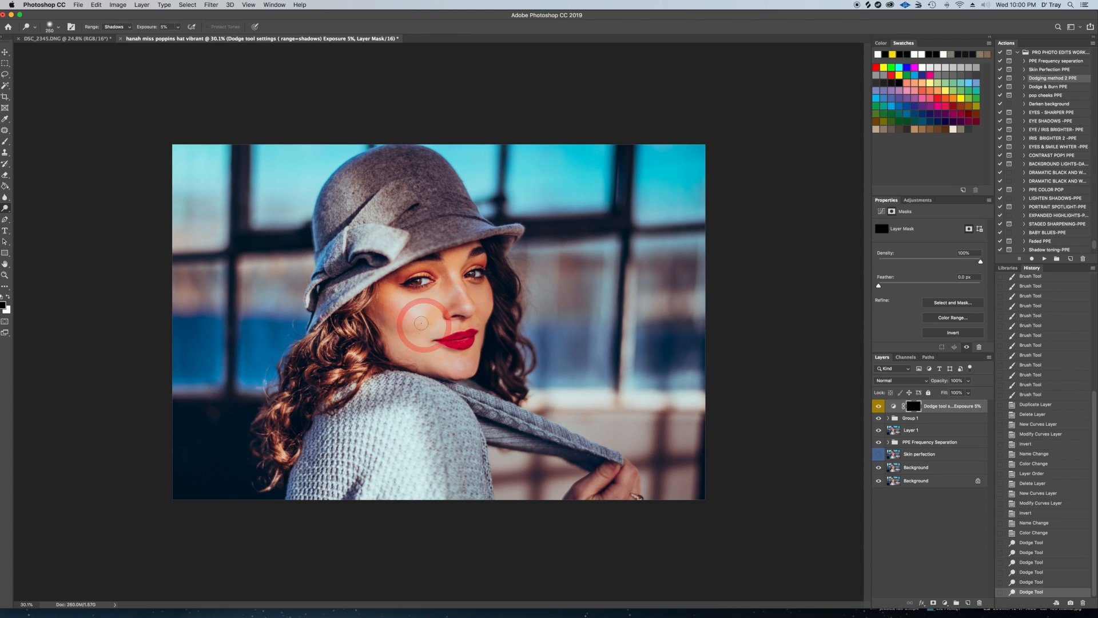
- Dodge the middle of the near cheek and the far cheek, reducing the brush size for the narrower area
{"action": "mouse_move", "coordinate": [425, 325]}
{"action": "left_mouse_down"}
{"action": "mouse_move", "coordinate": [410, 298]}
{"action": "mouse_move", "coordinate": [422, 317]}
{"action": "mouse_move", "coordinate": [409, 309]}
{"action": "left_mouse_up"}
{"action": "key", "text": "bracketleft"}
{"action": "mouse_move", "coordinate": [483, 308]}
{"action": "left_mouse_down"}
{"action": "mouse_move", "coordinate": [486, 287]}
{"action": "mouse_move", "coordinate": [477, 296]}
{"action": "left_mouse_up"}
{"action": "key", "text": "bracketleft"}
{"action": "key", "text": "bracketleft"}
{"action": "key", "text": "bracketleft"}
{"action": "key", "text": "bracketleft"}
{"action": "key", "text": "bracketleft"}
{"action": "key", "text": "bracketleft"}
{"action": "key", "text": "bracketleft"}
{"action": "key", "text": "bracketright"}
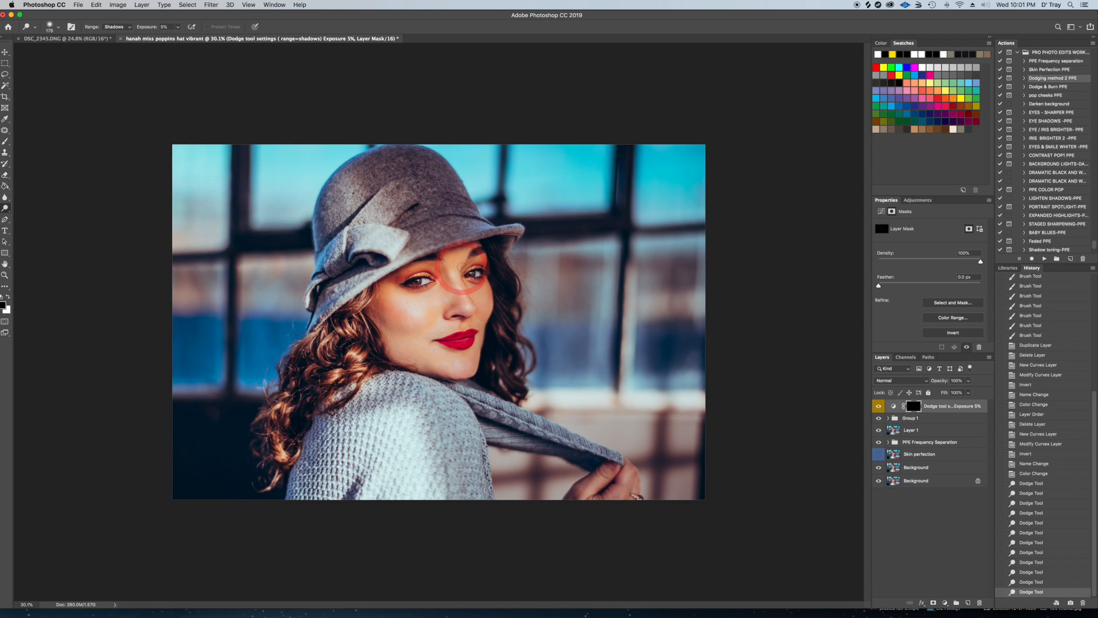
- Dodge the skin from between the eyebrows down to the lower near cheek and at the chin, varying the brush size
{"action": "mouse_move", "coordinate": [452, 254]}
{"action": "left_mouse_down"}
{"action": "mouse_move", "coordinate": [470, 304]}
{"action": "mouse_move", "coordinate": [469, 343]}
{"action": "mouse_move", "coordinate": [457, 343]}
{"action": "mouse_move", "coordinate": [474, 343]}
{"action": "mouse_move", "coordinate": [450, 337]}
{"action": "mouse_move", "coordinate": [466, 311]}
{"action": "mouse_move", "coordinate": [456, 306]}
{"action": "mouse_move", "coordinate": [466, 308]}
{"action": "mouse_move", "coordinate": [452, 326]}
{"action": "mouse_move", "coordinate": [419, 334]}
{"action": "mouse_move", "coordinate": [431, 329]}
{"action": "mouse_move", "coordinate": [418, 355]}
{"action": "left_mouse_up"}
{"action": "key", "text": "bracketleft"}
{"action": "key", "text": "bracketleft"}
{"action": "key", "text": "bracketleft"}
{"action": "key", "text": "bracketleft"}
{"action": "key", "text": "bracketleft"}
{"action": "key", "text": "bracketleft"}
{"action": "key", "text": "bracketleft"}
{"action": "key", "text": "bracketleft"}
{"action": "key", "text": "bracketright"}
{"action": "key", "text": "bracketright"}
{"action": "key", "text": "bracketright"}
{"action": "key", "text": "bracketright"}
{"action": "key", "text": "bracketright"}
{"action": "key", "text": "bracketright"}
{"action": "left_click_drag", "start_coordinate": [476, 370], "coordinate": [479, 369]}
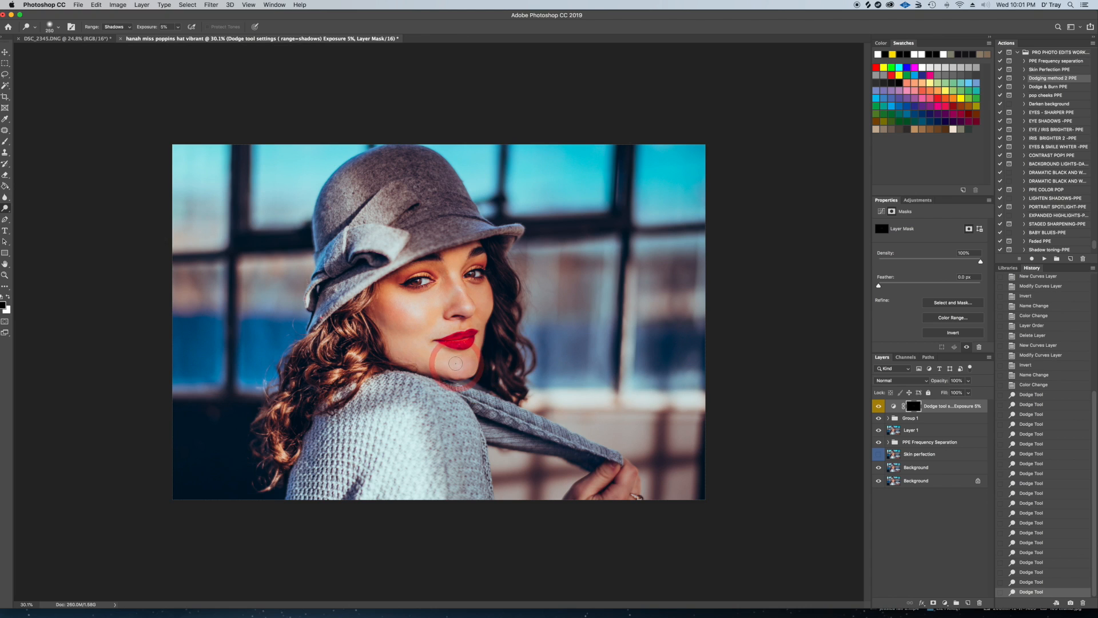
- Dodge along the near jaw and touch up the chin below the lips with a smaller brush
{"action": "left_click_drag", "start_coordinate": [393, 350], "coordinate": [412, 347]}
{"action": "key", "text": "bracketleft"}
{"action": "key", "text": "bracketleft"}
{"action": "key", "text": "bracketleft"}
{"action": "key", "text": "bracketleft"}
{"action": "left_click_drag", "start_coordinate": [481, 374], "coordinate": [478, 366]}
{"action": "left_click_drag", "start_coordinate": [465, 363], "coordinate": [466, 359]}
{"action": "left_click_drag", "start_coordinate": [473, 370], "coordinate": [479, 367]}
- Dodge the far cheek again and the area from the nose across to the near cheek
{"action": "key", "text": "bracketright"}
{"action": "left_click_drag", "start_coordinate": [481, 303], "coordinate": [485, 295]}
{"action": "mouse_move", "coordinate": [464, 279]}
{"action": "left_mouse_down"}
{"action": "mouse_move", "coordinate": [450, 261]}
{"action": "mouse_move", "coordinate": [458, 298]}
{"action": "mouse_move", "coordinate": [428, 318]}
{"action": "left_mouse_up"}
{"action": "key", "text": "bracketleft"}
{"action": "key", "text": "bracketleft"}
{"action": "key", "text": "bracketleft"}
{"action": "key", "text": "bracketleft"}
{"action": "key", "text": "bracketleft"}
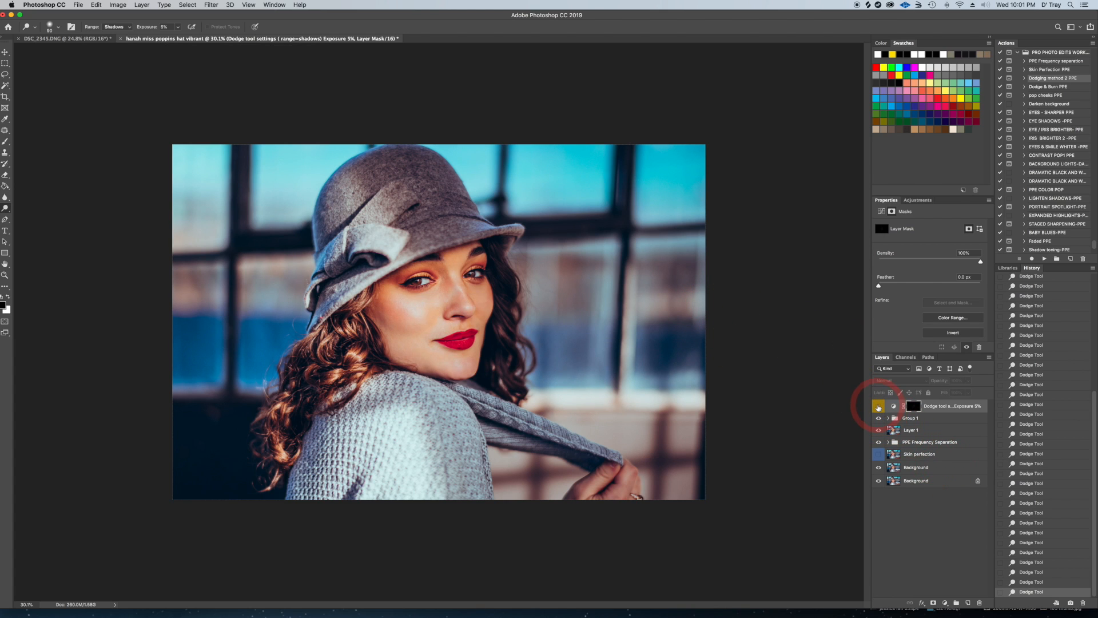
- Toggle the visibility of the dodge layer to compare the face before and after
{"action": "left_click", "coordinate": [878, 406]}
{"action": "left_click", "coordinate": [879, 407]}
{"action": "left_click", "coordinate": [879, 406]}
{"action": "left_click", "coordinate": [879, 406]}
{"action": "left_click", "coordinate": [878, 406]}
{"action": "left_click", "coordinate": [879, 406]}
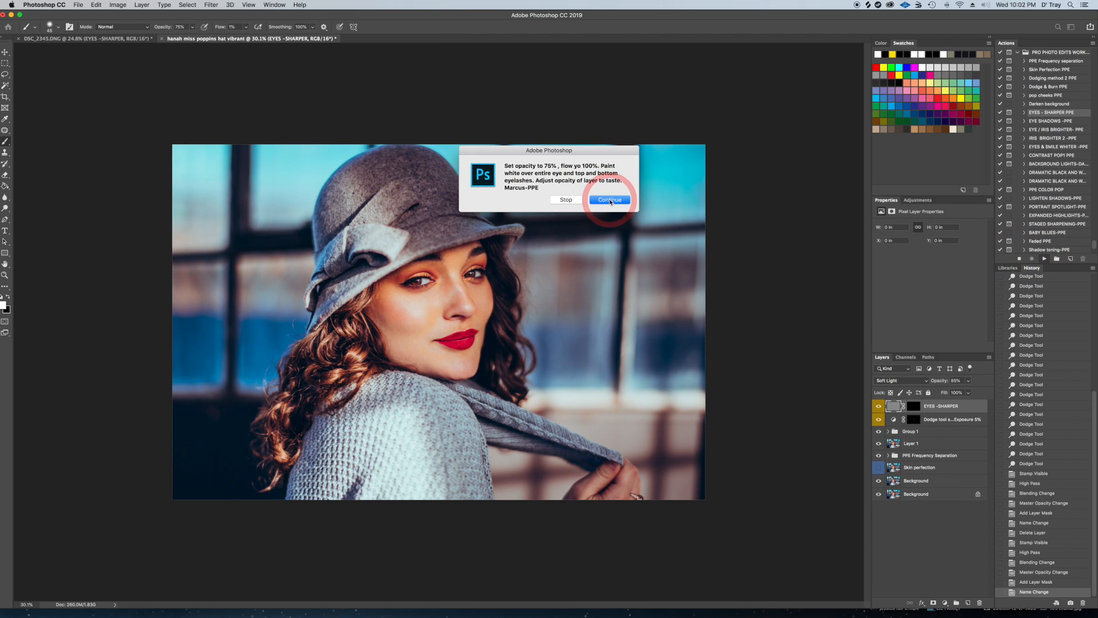
- Complete the EYES - SHARPER PPE action and prepare a white brush with 100% flow on its layer mask
{"action": "left_click", "coordinate": [609, 198]}
{"action": "left_click", "coordinate": [914, 407]}
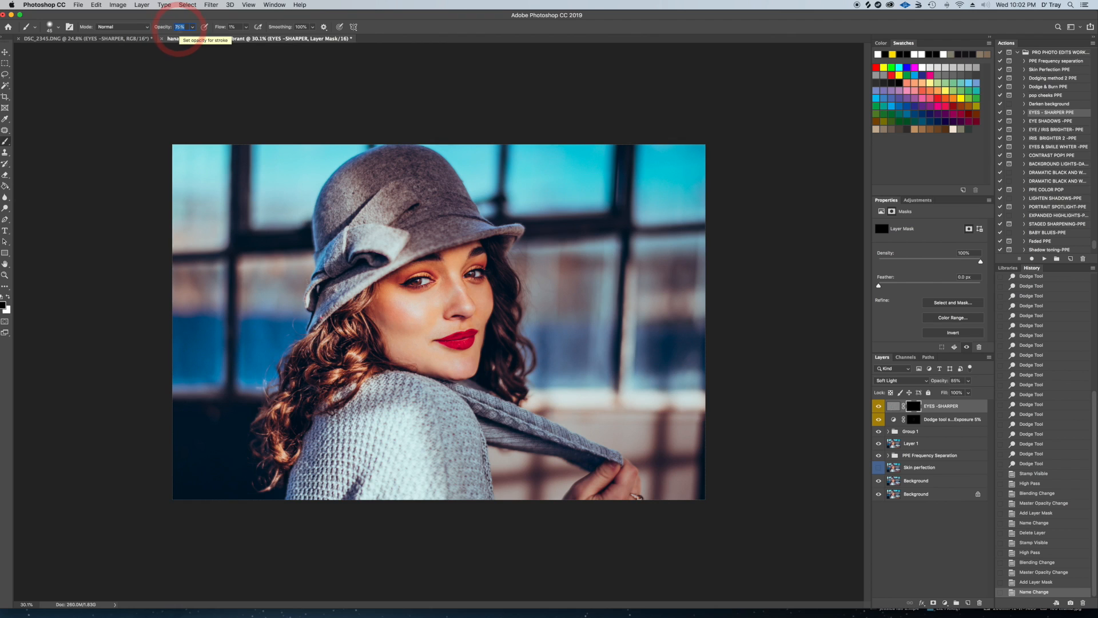
{"action": "left_click", "coordinate": [235, 28]}
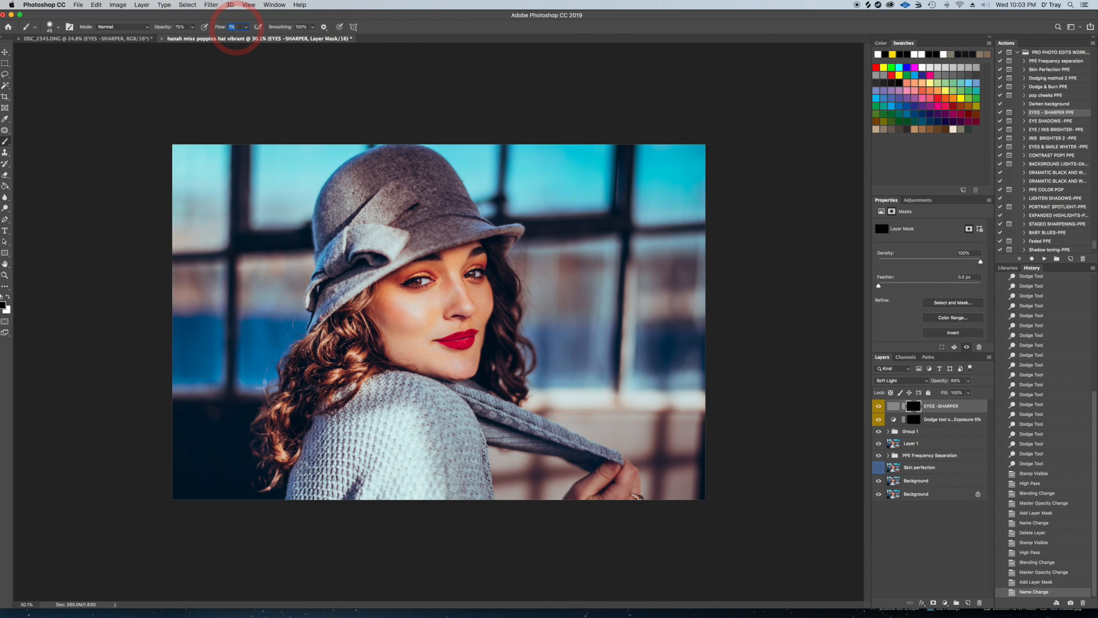
{"action": "type", "text": "00"}
{"action": "key", "text": "Return"}
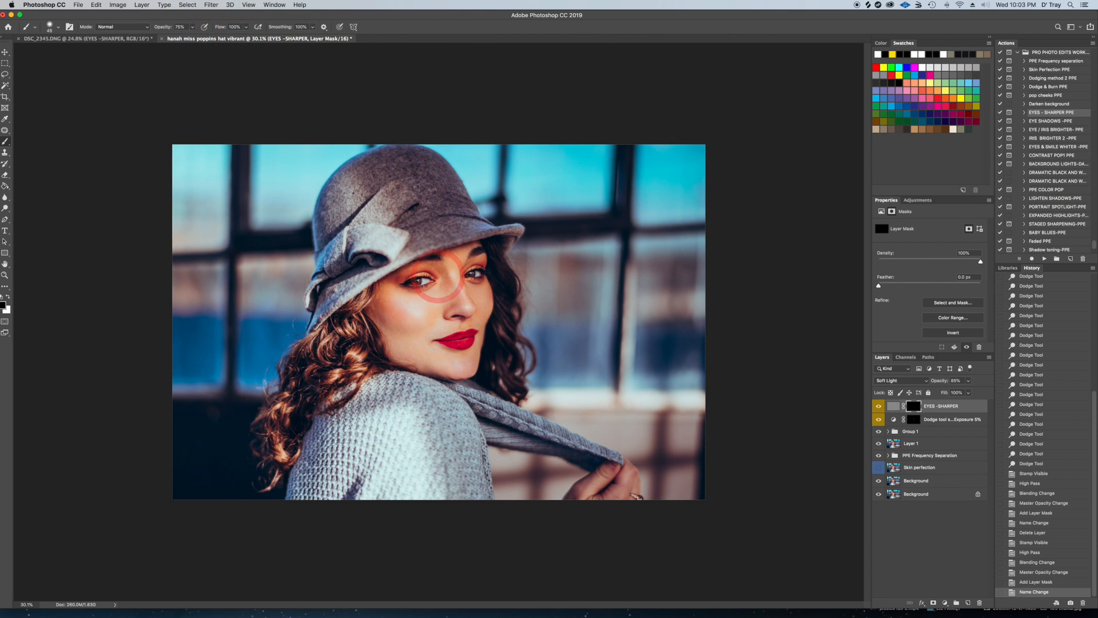
{"action": "left_click", "coordinate": [8, 296]}
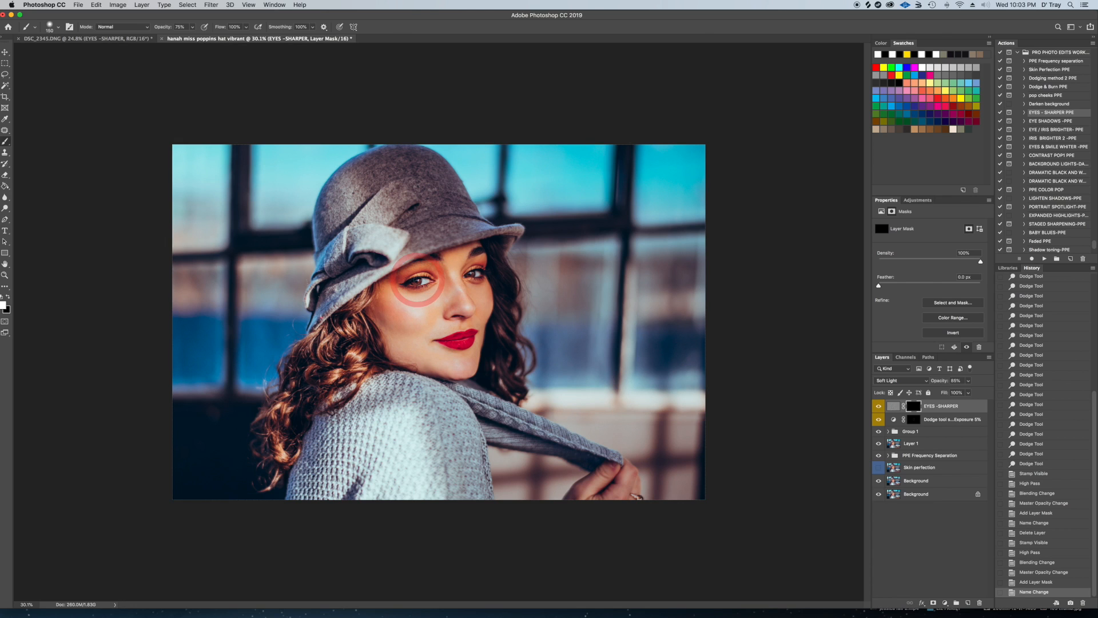
- Paint white on the EYES -SHARPER mask over the near eye and, with a smaller brush, the far eye
{"action": "left_click_drag", "start_coordinate": [427, 284], "coordinate": [423, 285]}
{"action": "key", "text": "["}
{"action": "left_click_drag", "start_coordinate": [487, 275], "coordinate": [481, 274]}
{"action": "mouse_move", "coordinate": [482, 273]}
{"action": "left_mouse_down"}
{"action": "mouse_move", "coordinate": [408, 285]}
{"action": "mouse_move", "coordinate": [477, 274]}
{"action": "left_mouse_up"}
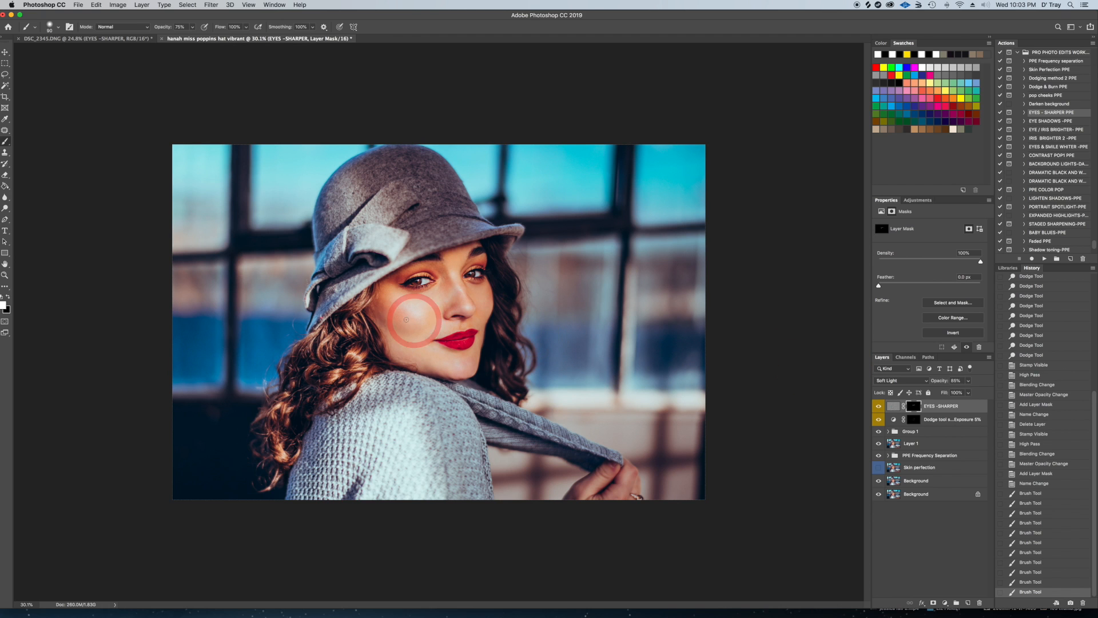
- Toggle the EYES -SHARPER layer at close range to compare the eyes, and review the whole portrait
{"action": "scroll", "coordinate": [416, 319], "scroll_direction": "up", "scroll_amount": 5}
{"action": "scroll", "coordinate": [391, 317], "scroll_direction": "up", "scroll_amount": 3}
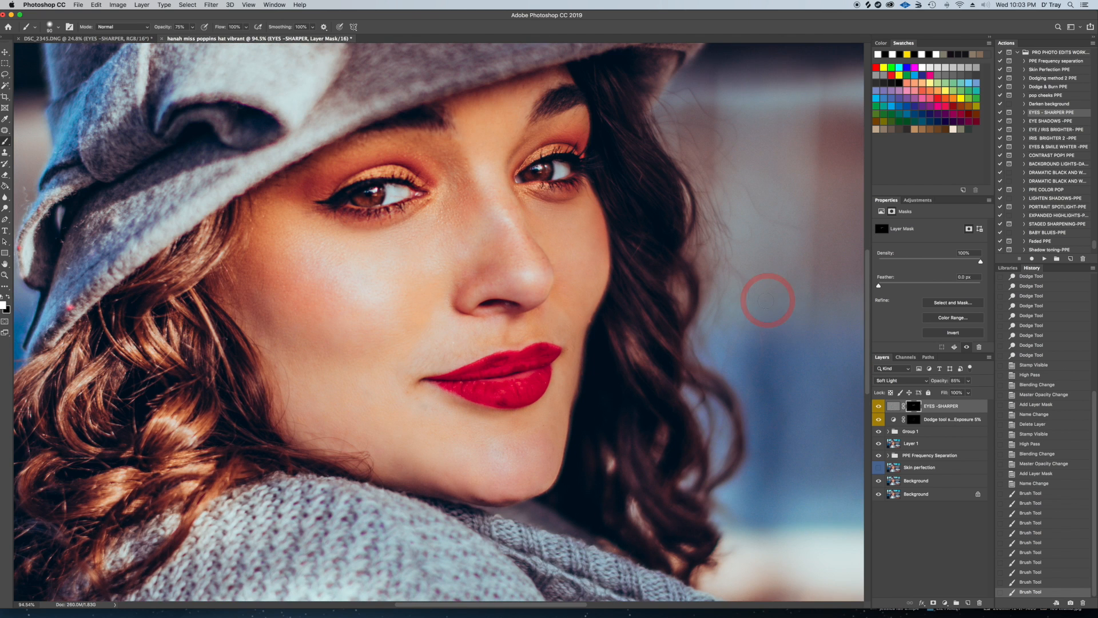
{"action": "left_click", "coordinate": [880, 407]}
{"action": "left_click", "coordinate": [879, 407]}
{"action": "left_click", "coordinate": [879, 407]}
{"action": "left_click", "coordinate": [879, 407]}
{"action": "left_click", "coordinate": [879, 406]}
{"action": "left_click", "coordinate": [880, 406]}
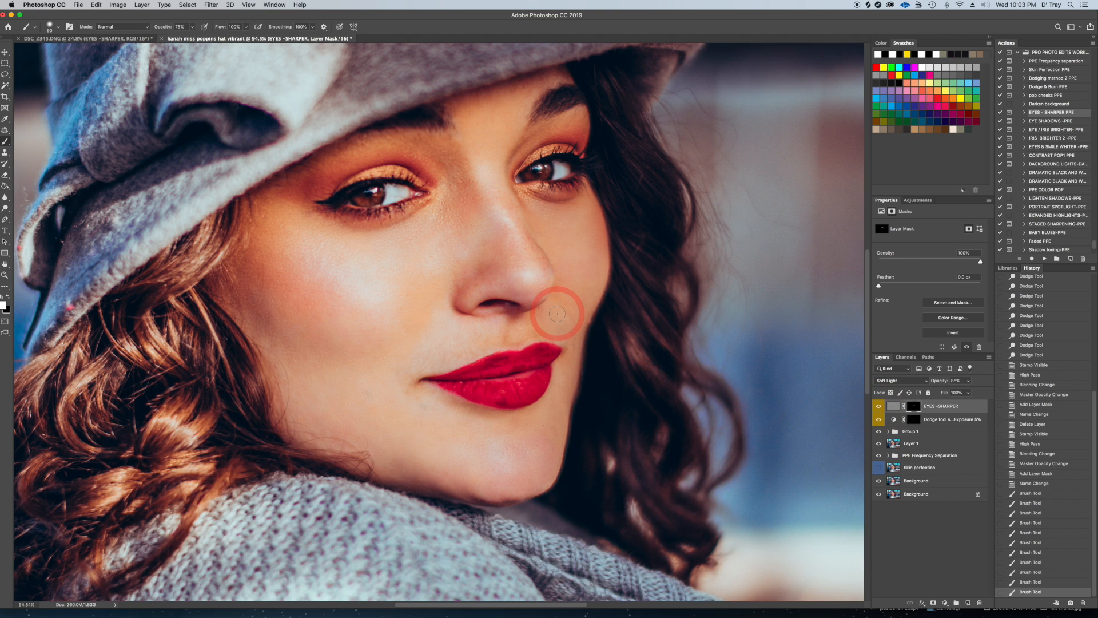
{"action": "scroll", "coordinate": [557, 314], "scroll_direction": "down", "scroll_amount": 6}
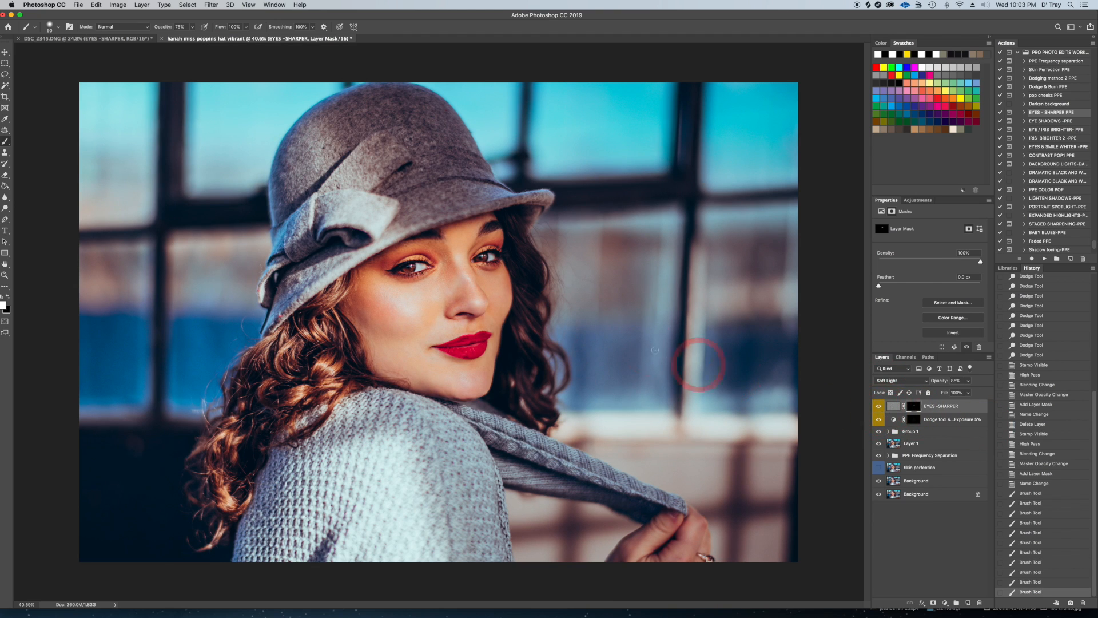
{"action": "scroll", "coordinate": [649, 345], "scroll_direction": "down", "scroll_amount": 3}
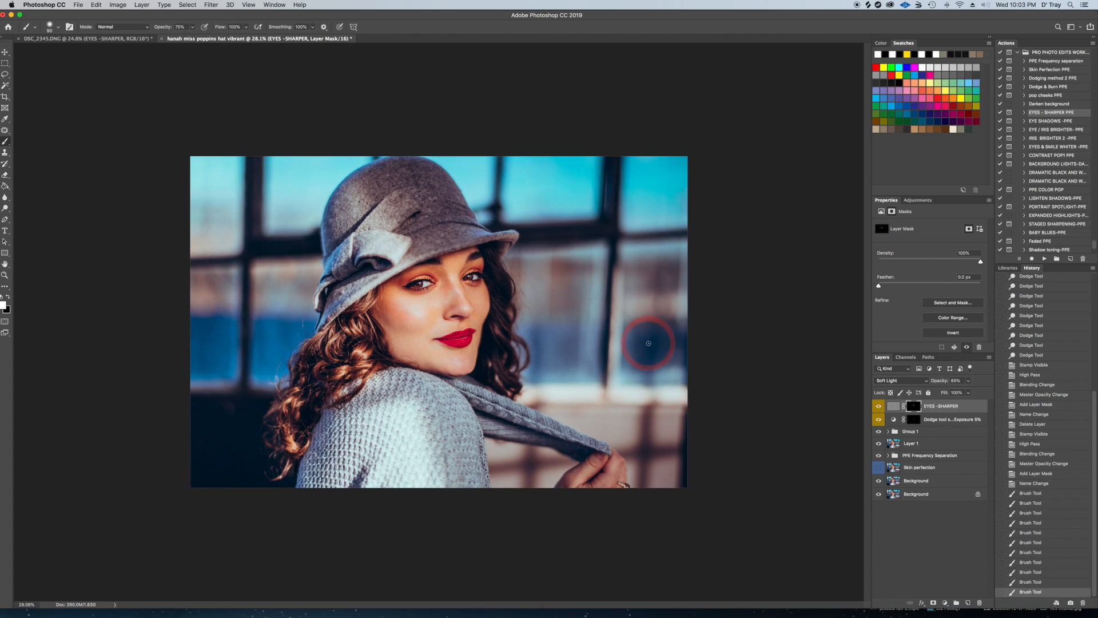
{"action": "scroll", "coordinate": [648, 343], "scroll_direction": "up", "scroll_amount": 3}
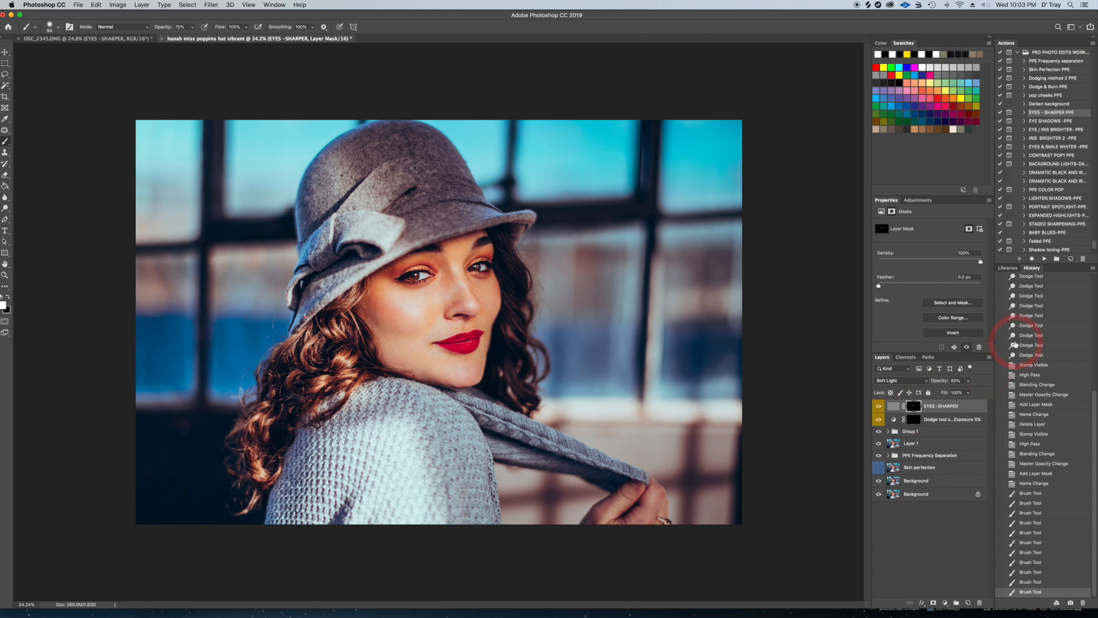
- Run the Dodging method 2 PPE action above the EYES -SHARPER layer and select the new layer's mask
{"action": "left_click", "coordinate": [1049, 79]}
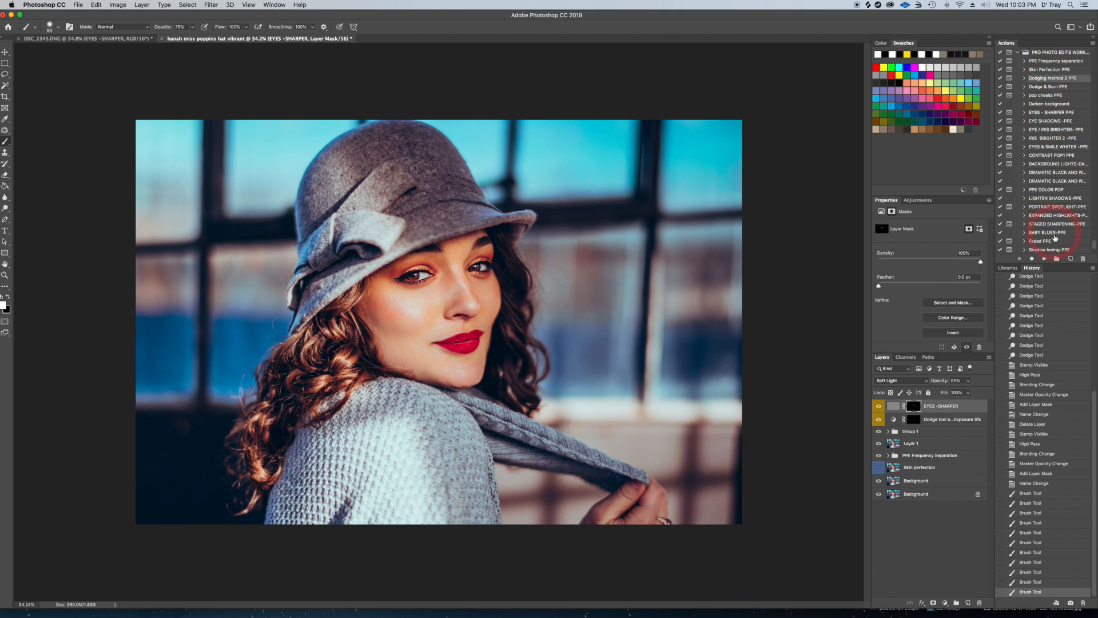
{"action": "left_click", "coordinate": [1045, 259]}
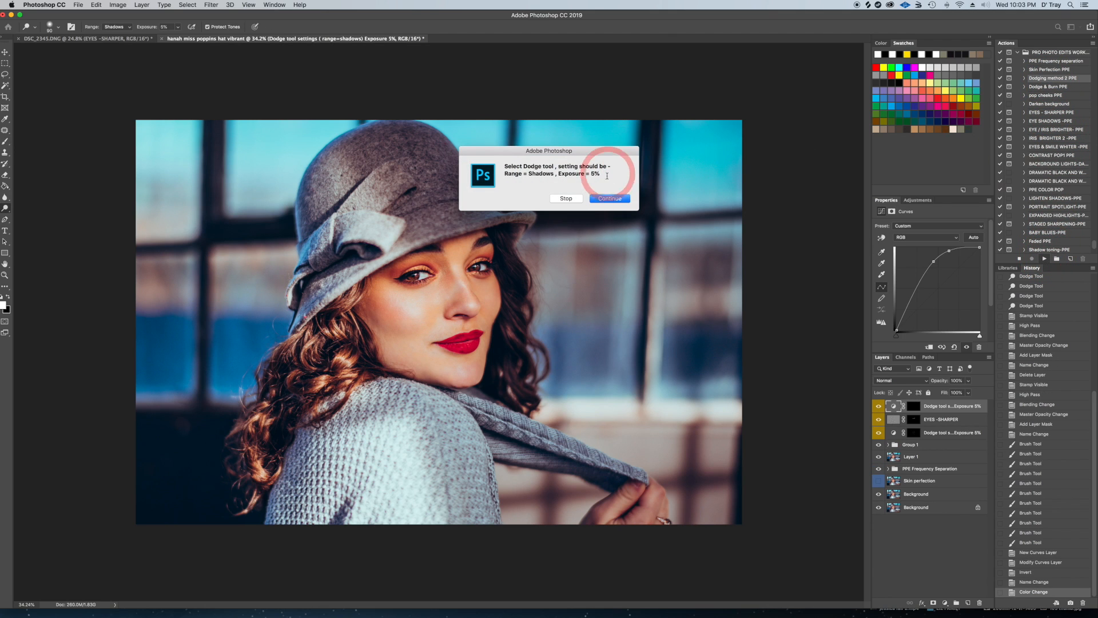
{"action": "left_click", "coordinate": [623, 190]}
{"action": "left_click", "coordinate": [915, 406]}
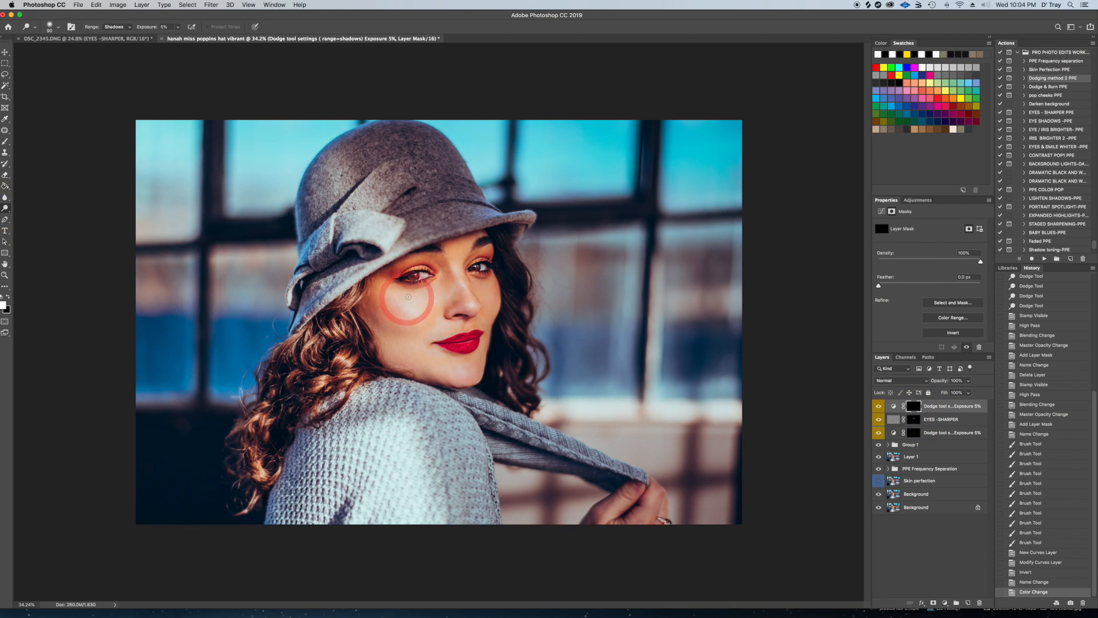
- Dodge the near eye's iris on the new mask with a very small brush
{"action": "scroll", "coordinate": [411, 279], "scroll_direction": "up", "scroll_amount": 6}
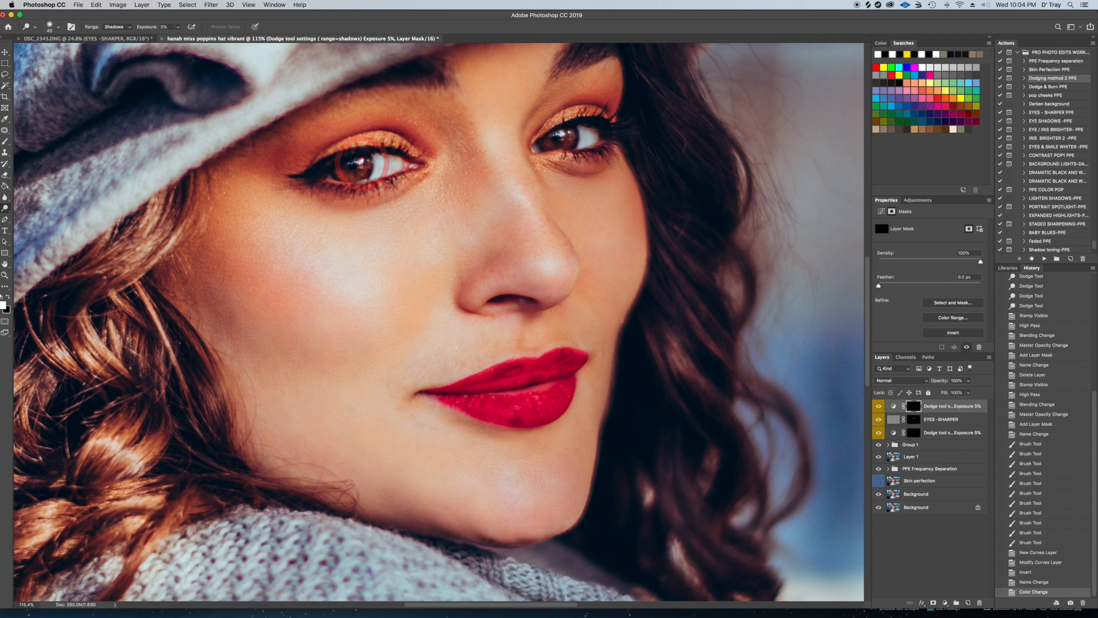
{"action": "key", "text": "bracketleft"}
{"action": "left_click", "coordinate": [361, 164]}
{"action": "left_click", "coordinate": [362, 167]}
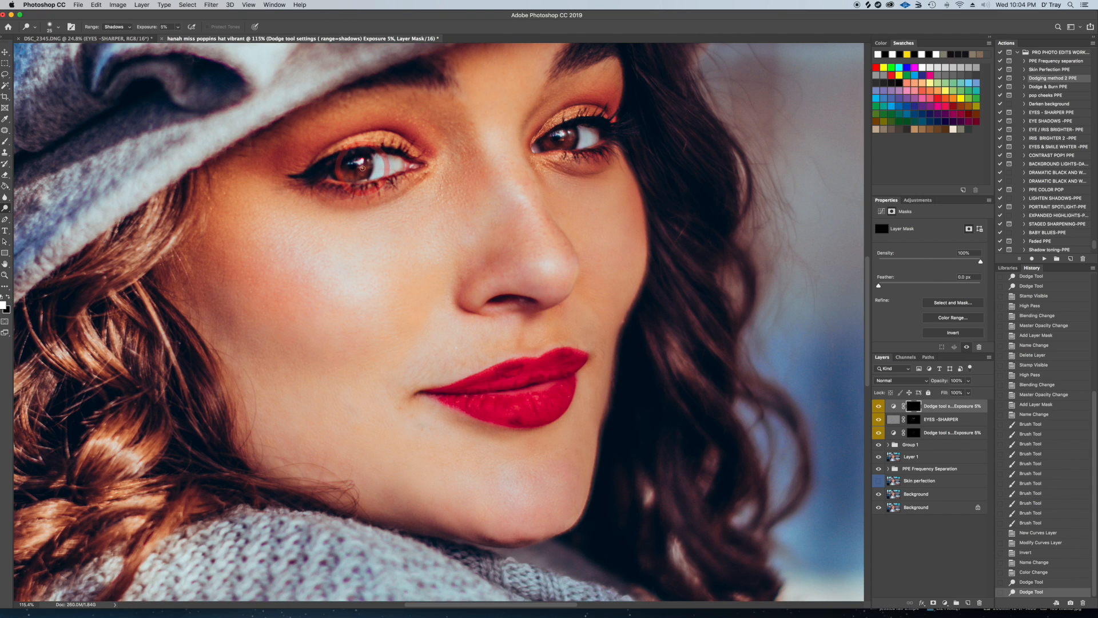
{"action": "left_click", "coordinate": [361, 167]}
{"action": "left_click", "coordinate": [361, 164]}
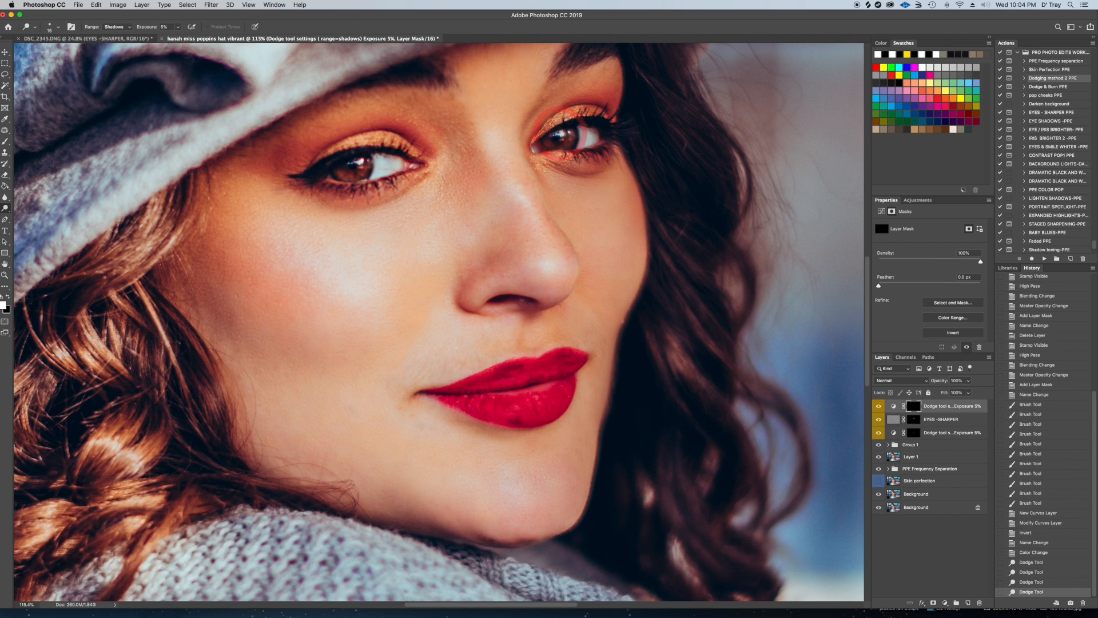
- Dodge the whites of the far and near eyes with short dabs of the small brush
{"action": "left_click", "coordinate": [587, 138]}
{"action": "left_click", "coordinate": [587, 137]}
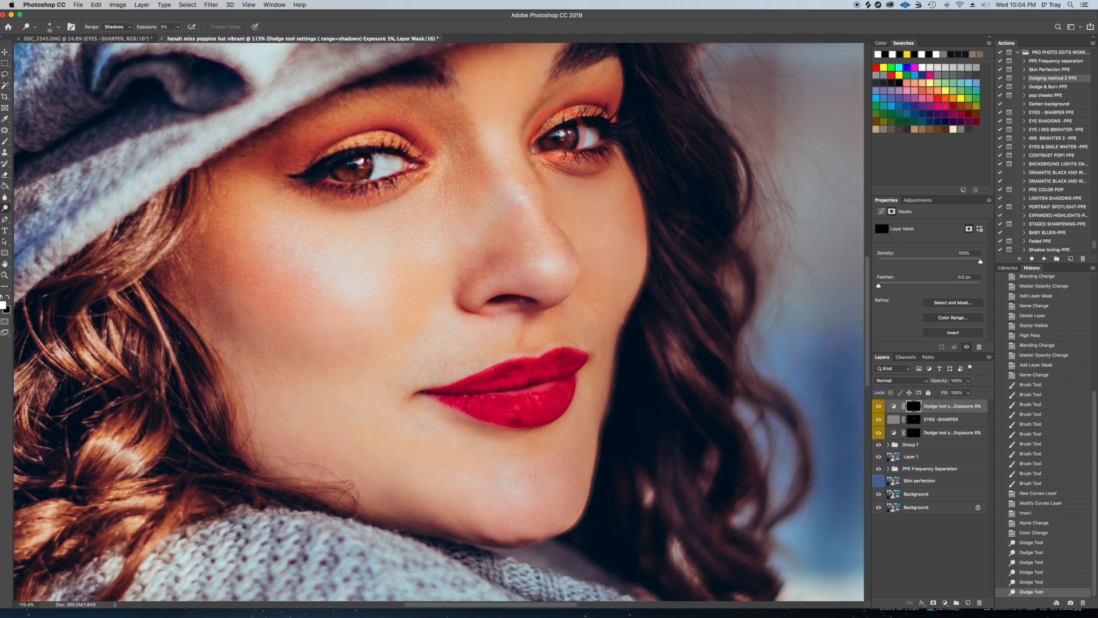
{"action": "left_click", "coordinate": [587, 139]}
{"action": "left_click", "coordinate": [586, 140]}
{"action": "left_click", "coordinate": [379, 166]}
{"action": "left_click", "coordinate": [381, 167]}
{"action": "left_click", "coordinate": [592, 138]}
{"action": "left_click", "coordinate": [587, 139]}
{"action": "left_click", "coordinate": [588, 139]}
{"action": "left_click", "coordinate": [585, 140]}
- Dodge the irises of both eyes with repeated small dabs
{"action": "left_click", "coordinate": [566, 142]}
{"action": "left_click", "coordinate": [564, 140]}
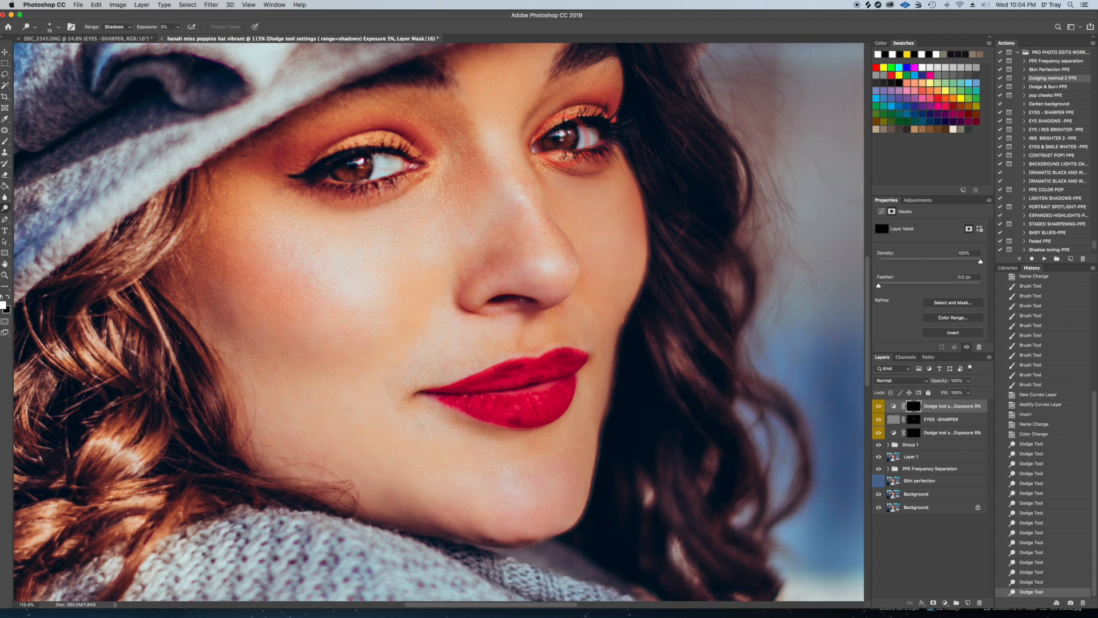
{"action": "left_click", "coordinate": [358, 167]}
{"action": "left_click", "coordinate": [359, 164]}
{"action": "left_click", "coordinate": [357, 168]}
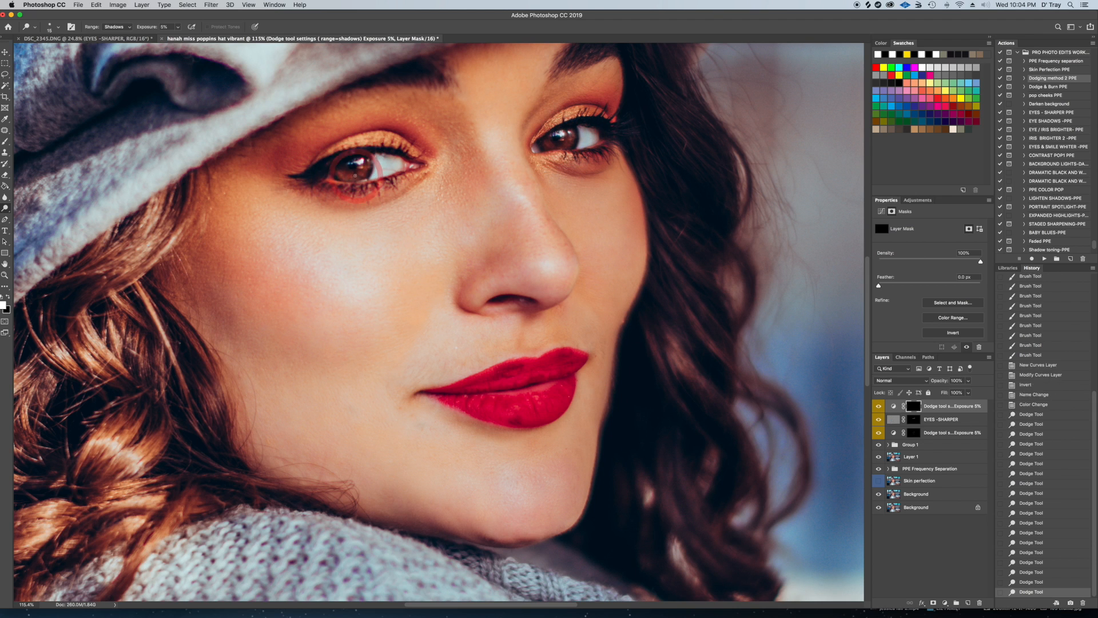
{"action": "left_click", "coordinate": [565, 140]}
{"action": "left_click", "coordinate": [564, 140]}
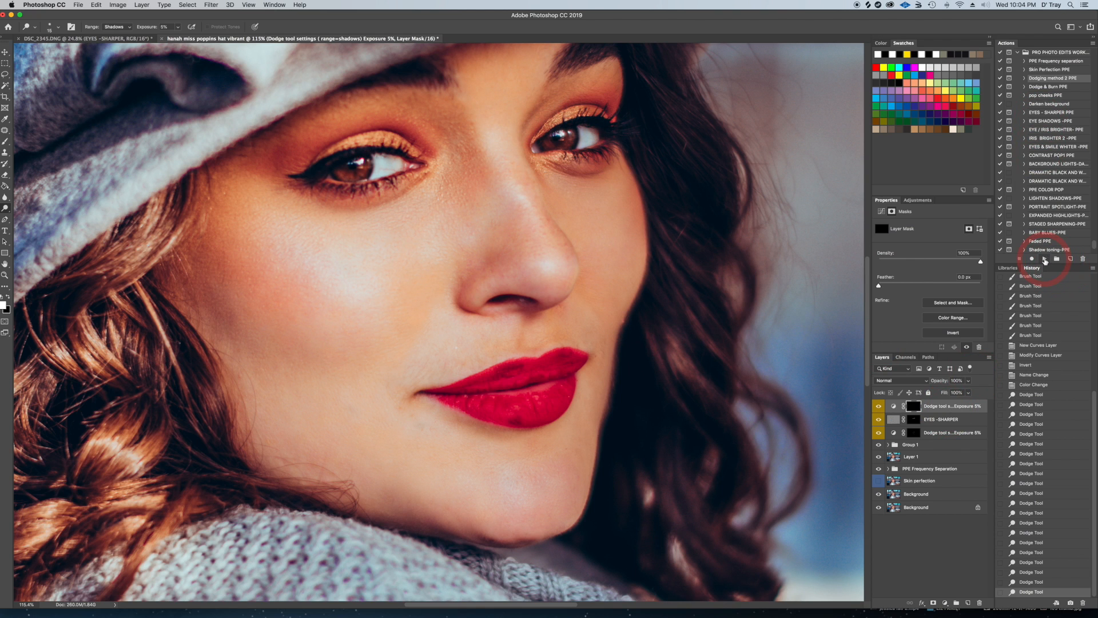
- Add another dodge curves layer with the Dodging method 2 PPE action and select its mask
{"action": "left_click", "coordinate": [1046, 261]}
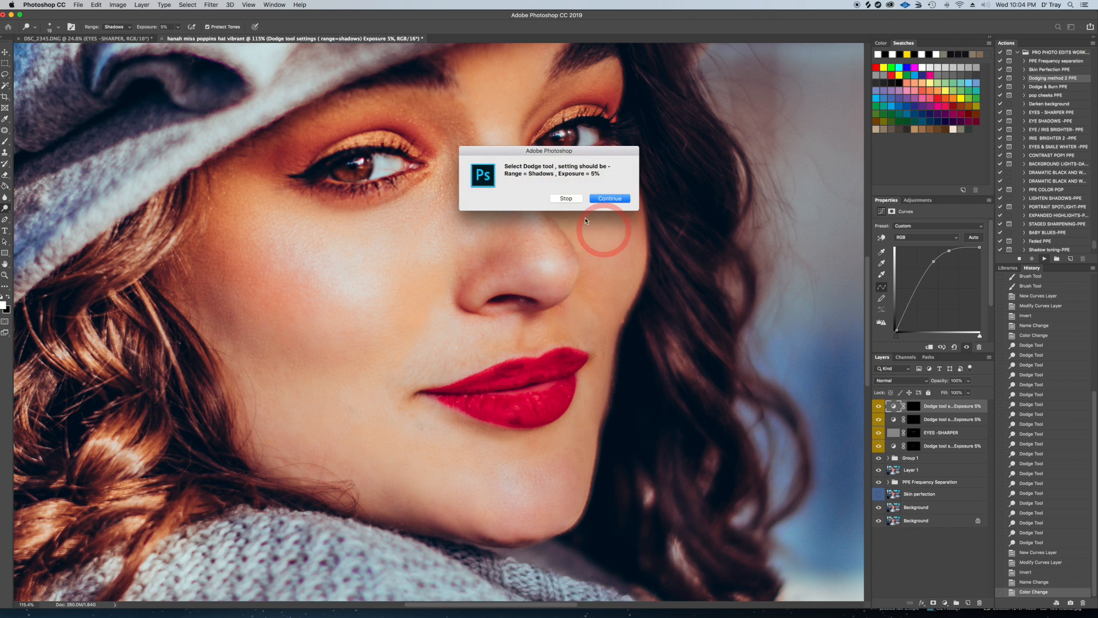
{"action": "left_click", "coordinate": [758, 249]}
{"action": "left_click", "coordinate": [914, 406]}
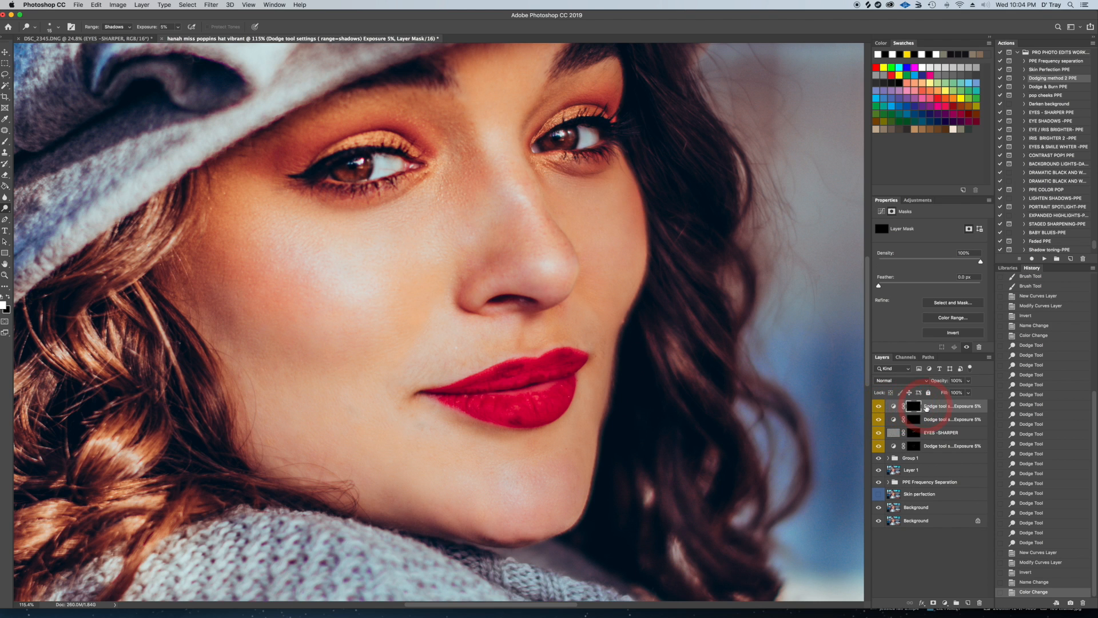
- Dodge the lower part of the near iris on the newest mask, refining it with a smaller brush
{"action": "key", "text": "bracketright"}
{"action": "key", "text": "bracketright"}
{"action": "key", "text": "bracketright"}
{"action": "key", "text": "bracketright"}
{"action": "key", "text": "bracketright"}
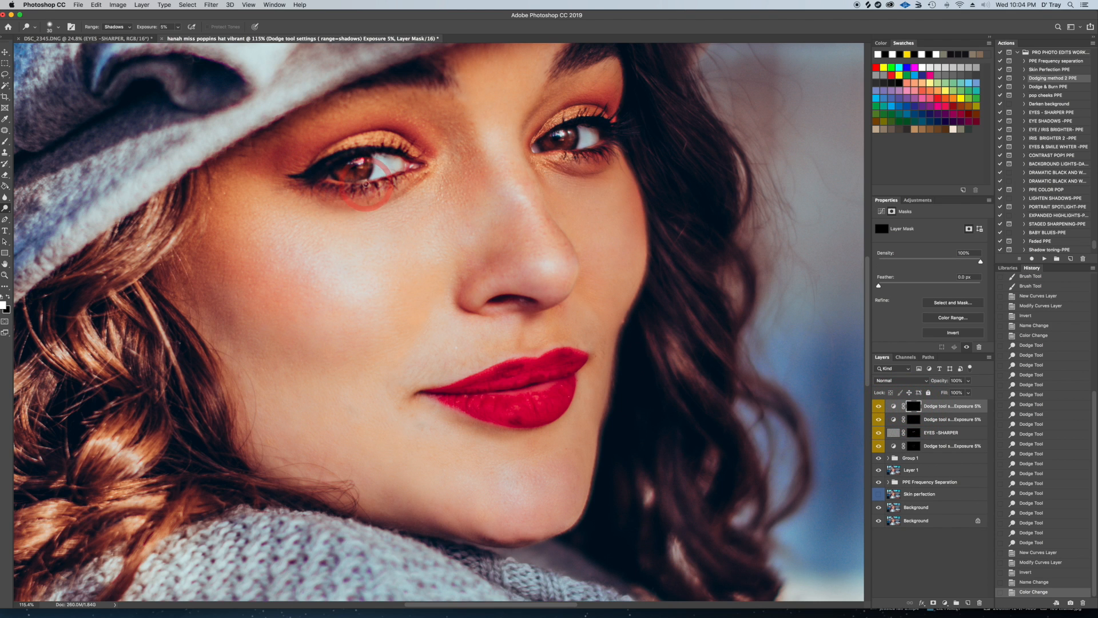
{"action": "left_click_drag", "start_coordinate": [350, 171], "coordinate": [358, 175]}
{"action": "key", "text": "bracketleft"}
{"action": "key", "text": "bracketleft"}
{"action": "key", "text": "bracketleft"}
{"action": "mouse_move", "coordinate": [364, 173]}
{"action": "left_mouse_down"}
{"action": "mouse_move", "coordinate": [343, 173]}
{"action": "mouse_move", "coordinate": [358, 176]}
{"action": "left_mouse_up"}
{"action": "left_click_drag", "start_coordinate": [358, 175], "coordinate": [345, 174]}
- Dodge the lower part of the far iris, reducing the brush size for the finer strokes
{"action": "key", "text": "bracketright"}
{"action": "key", "text": "bracketright"}
{"action": "left_click_drag", "start_coordinate": [568, 141], "coordinate": [568, 145]}
{"action": "key", "text": "bracketleft"}
{"action": "key", "text": "bracketleft"}
{"action": "key", "text": "bracketleft"}
{"action": "mouse_move", "coordinate": [568, 145]}
{"action": "left_mouse_down"}
{"action": "mouse_move", "coordinate": [545, 141]}
{"action": "mouse_move", "coordinate": [569, 142]}
{"action": "left_mouse_up"}
{"action": "left_click_drag", "start_coordinate": [568, 142], "coordinate": [561, 147]}
{"action": "left_click_drag", "start_coordinate": [562, 146], "coordinate": [554, 147]}
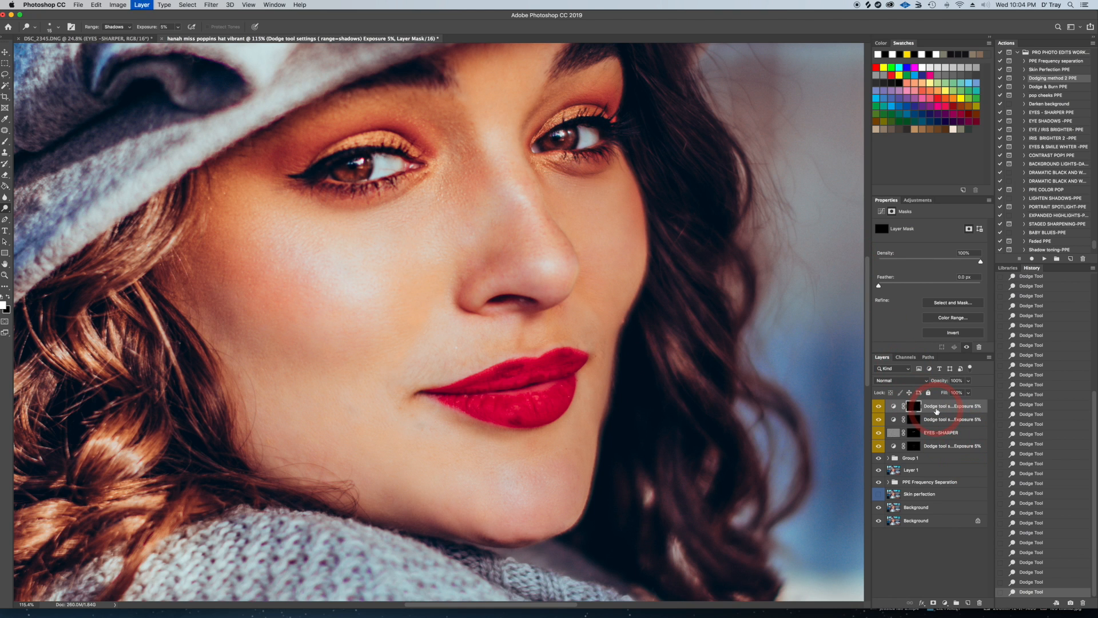
- Duplicate the topmost dodge layer
{"action": "key", "text": "super+j"}
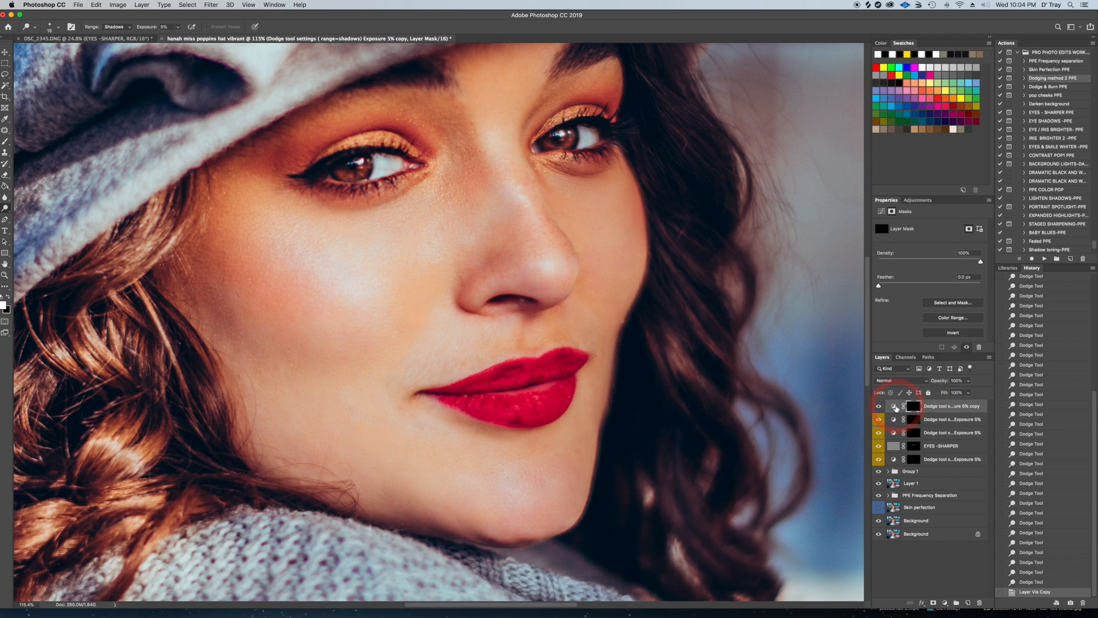
- Apply the eyes color 1 curves preset to the duplicated dodge layer
{"action": "left_click", "coordinate": [894, 407]}
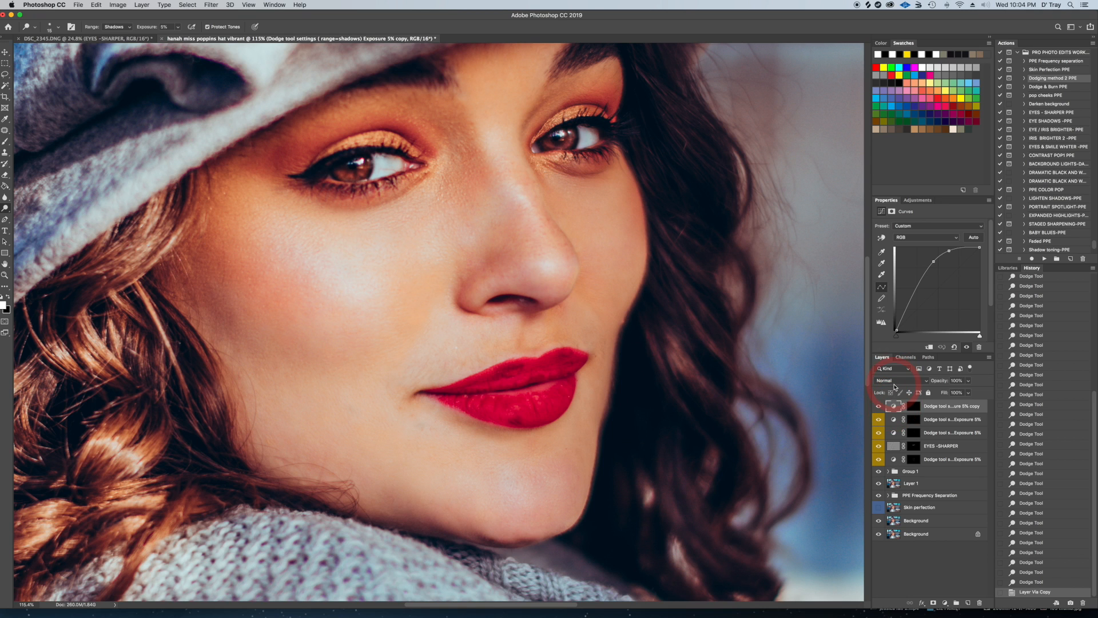
{"action": "left_click", "coordinate": [938, 227]}
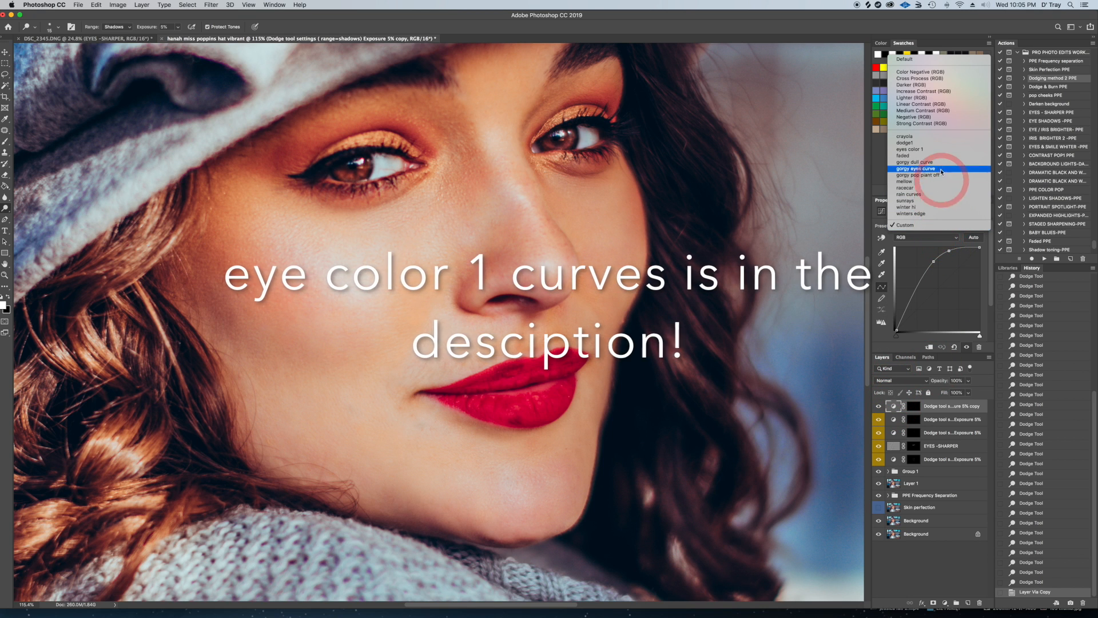
{"action": "left_click", "coordinate": [921, 150]}
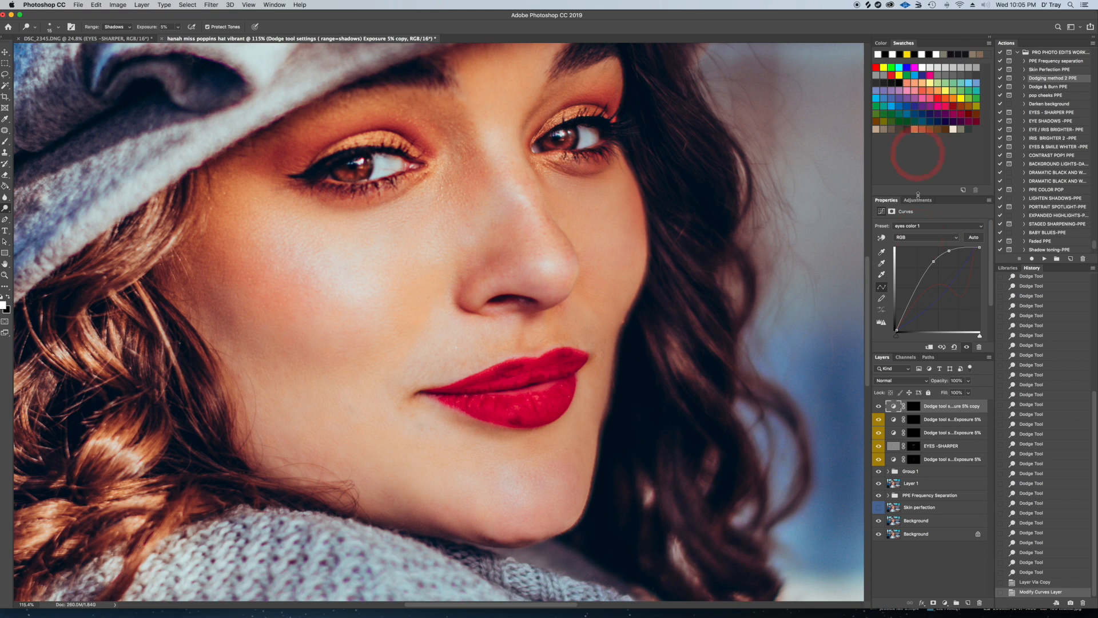
- Compare the portrait with and without the topmost curves layer, both close up and with the whole image in view
{"action": "left_click", "coordinate": [879, 406]}
{"action": "left_click", "coordinate": [879, 407]}
{"action": "left_click", "coordinate": [879, 407]}
{"action": "left_click", "coordinate": [879, 406]}
{"action": "left_click", "coordinate": [879, 406]}
{"action": "left_click", "coordinate": [880, 406]}
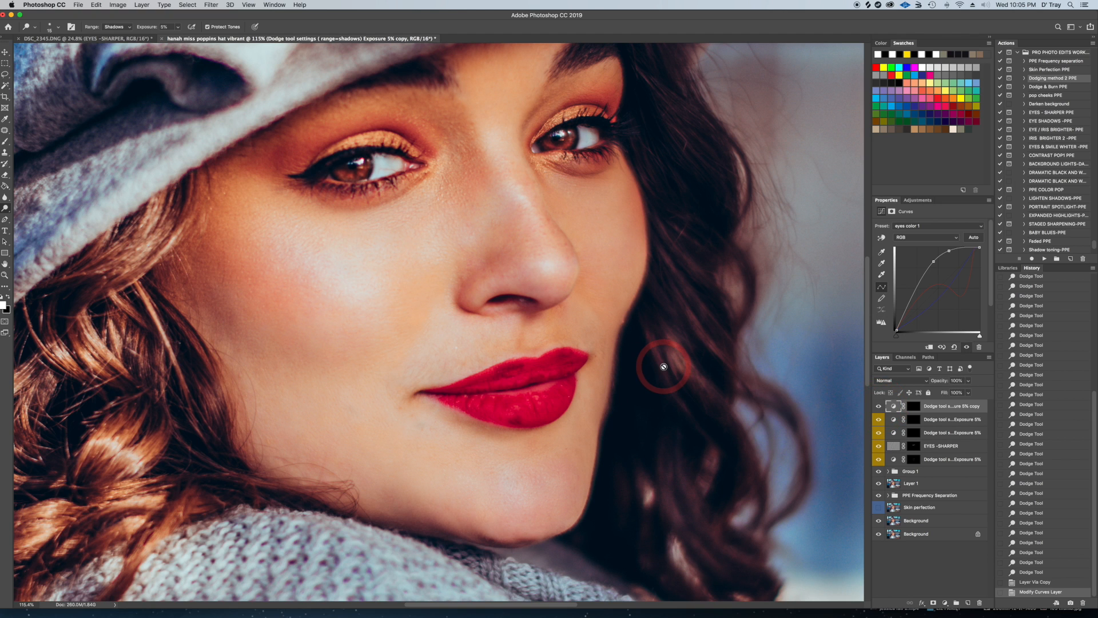
{"action": "scroll", "coordinate": [663, 366], "scroll_direction": "down", "scroll_amount": 10}
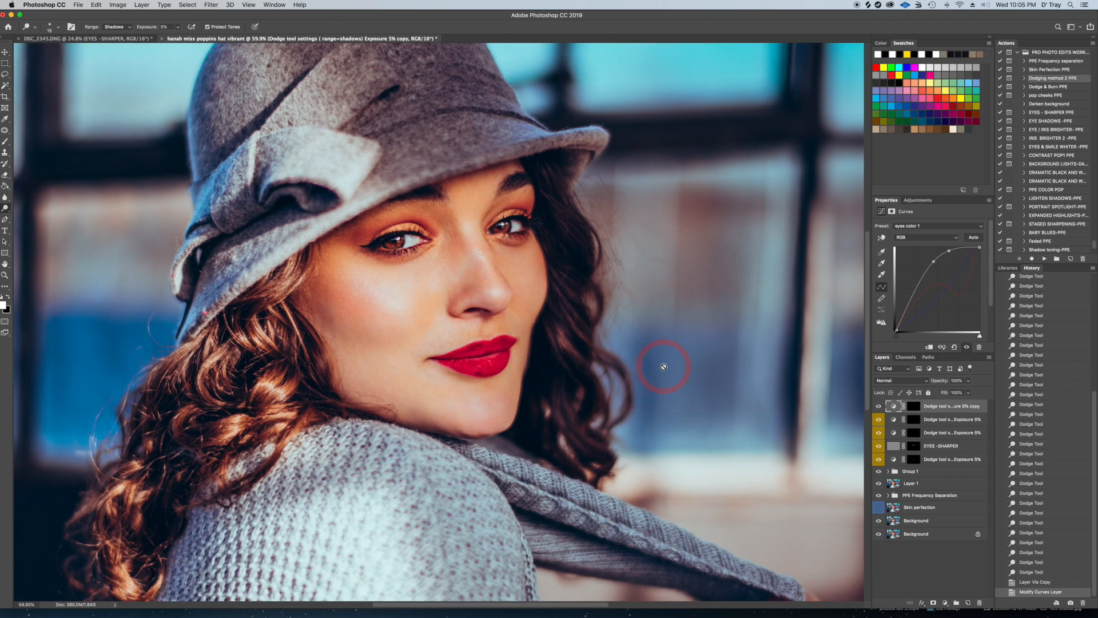
{"action": "scroll", "coordinate": [664, 366], "scroll_direction": "down", "scroll_amount": 2}
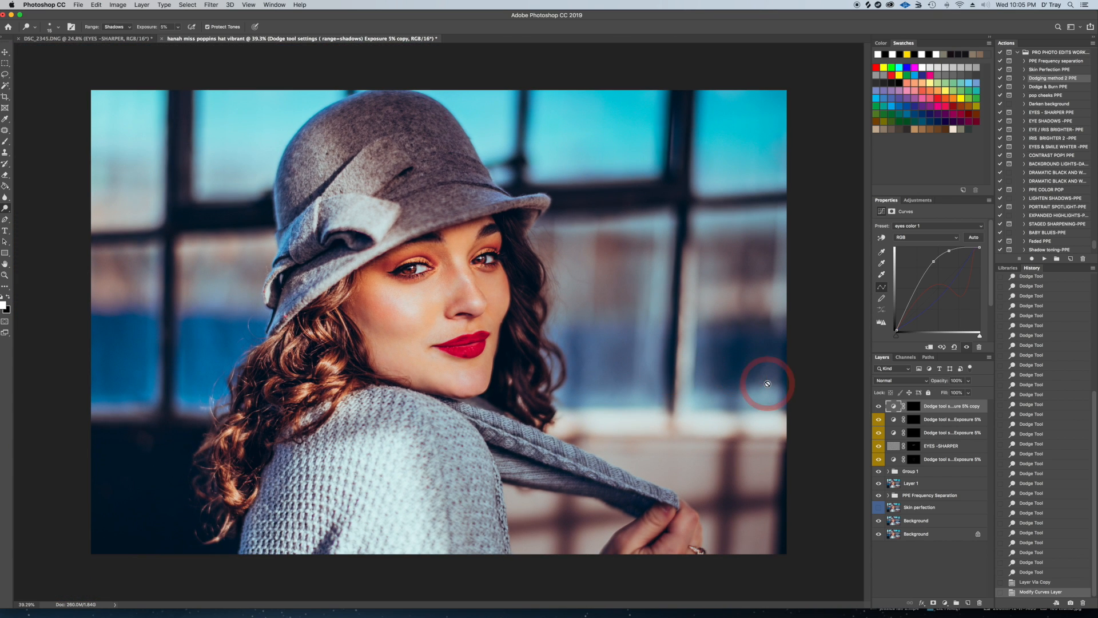
{"action": "left_click", "coordinate": [879, 407]}
{"action": "left_click", "coordinate": [879, 407]}
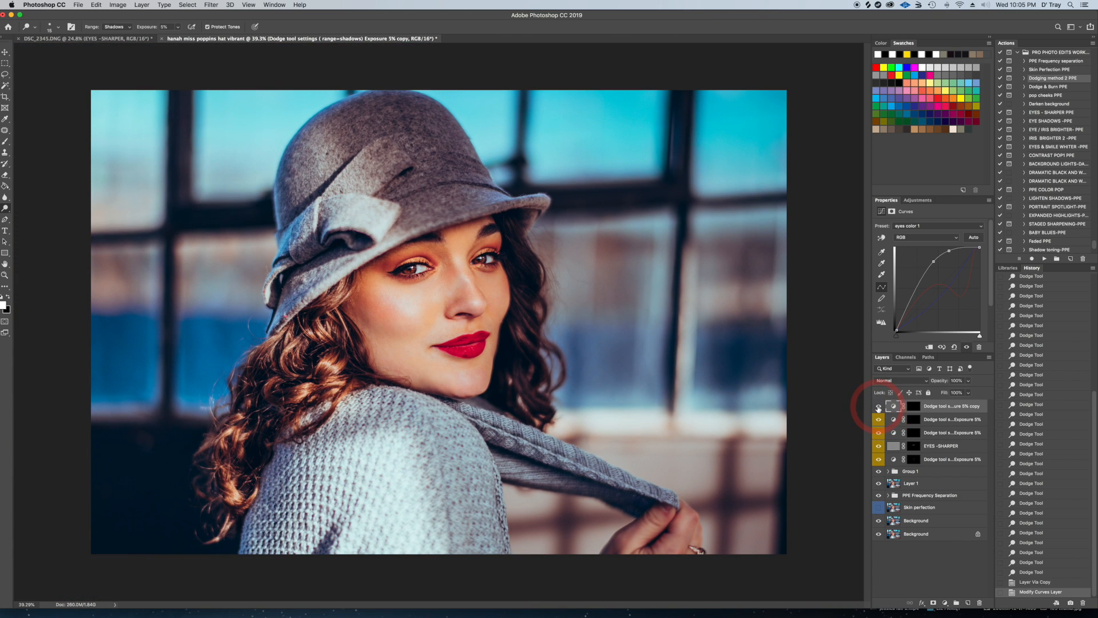
{"action": "left_click", "coordinate": [878, 407]}
{"action": "left_click", "coordinate": [878, 407]}
{"action": "left_click", "coordinate": [879, 407]}
{"action": "left_click", "coordinate": [879, 407]}
- Run the EYE SHADOWS -PPE action and select the mask of the EYELINER -PUPILS layer it adds
{"action": "left_click", "coordinate": [1045, 122]}
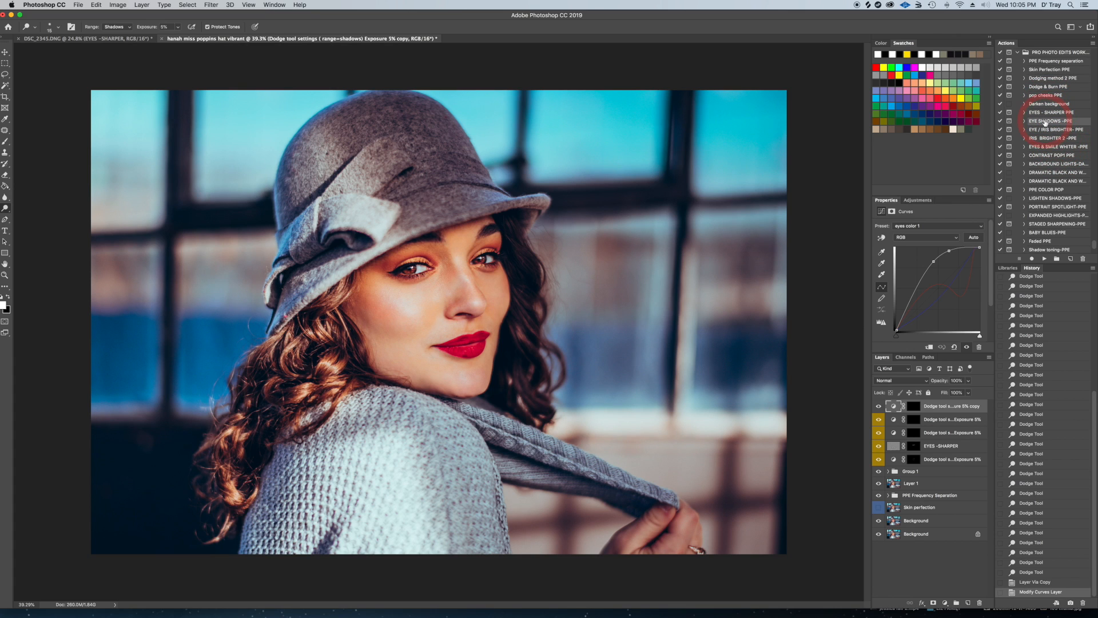
{"action": "left_click", "coordinate": [1045, 259]}
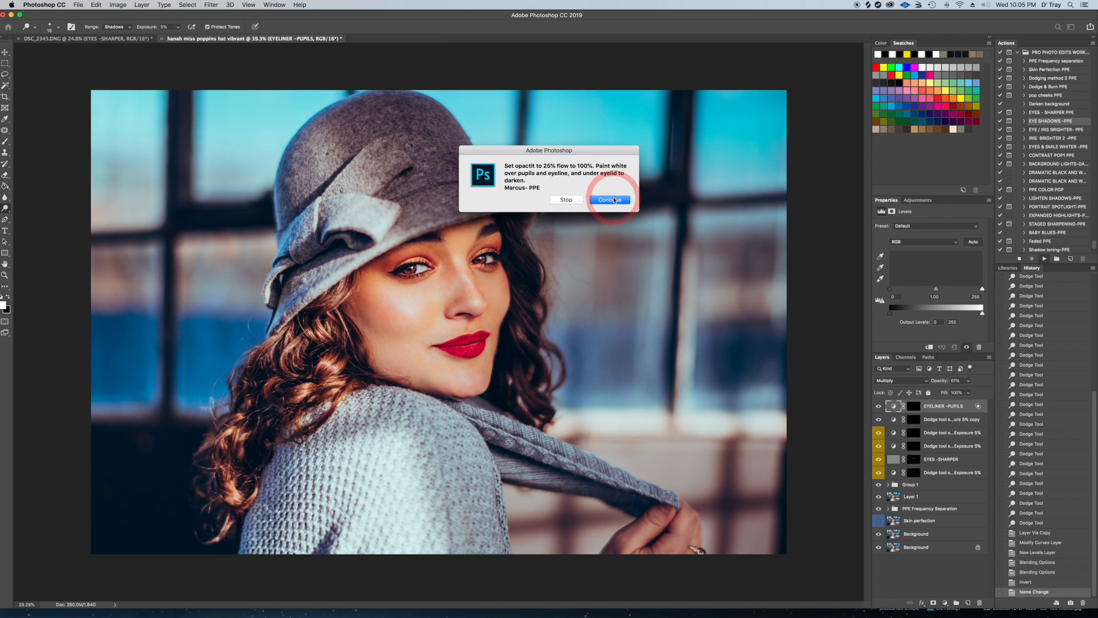
{"action": "left_click", "coordinate": [612, 199]}
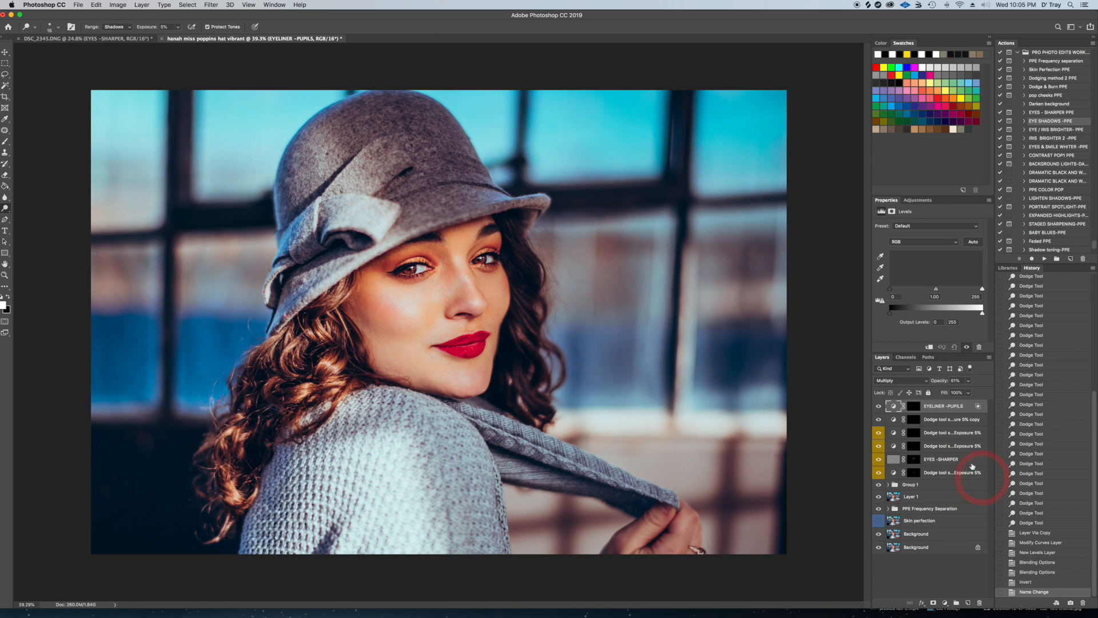
{"action": "left_click", "coordinate": [914, 408]}
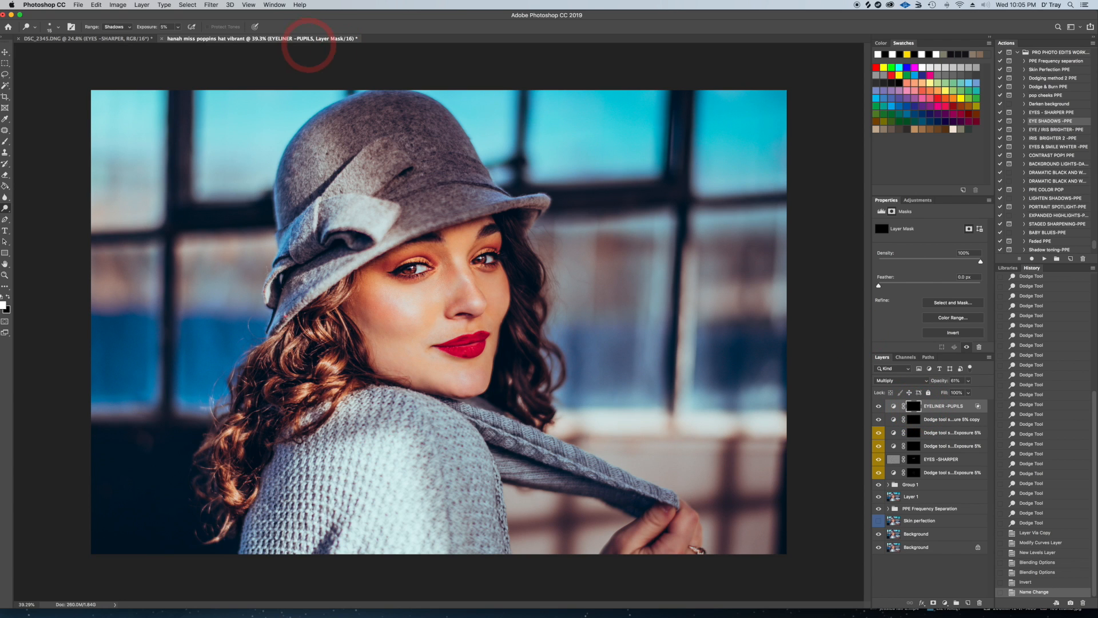
- Paint white at 25% brush opacity over the pupils and eyelines of both eyes on the EYELINER -PUPILS mask
{"action": "left_click", "coordinate": [7, 142]}
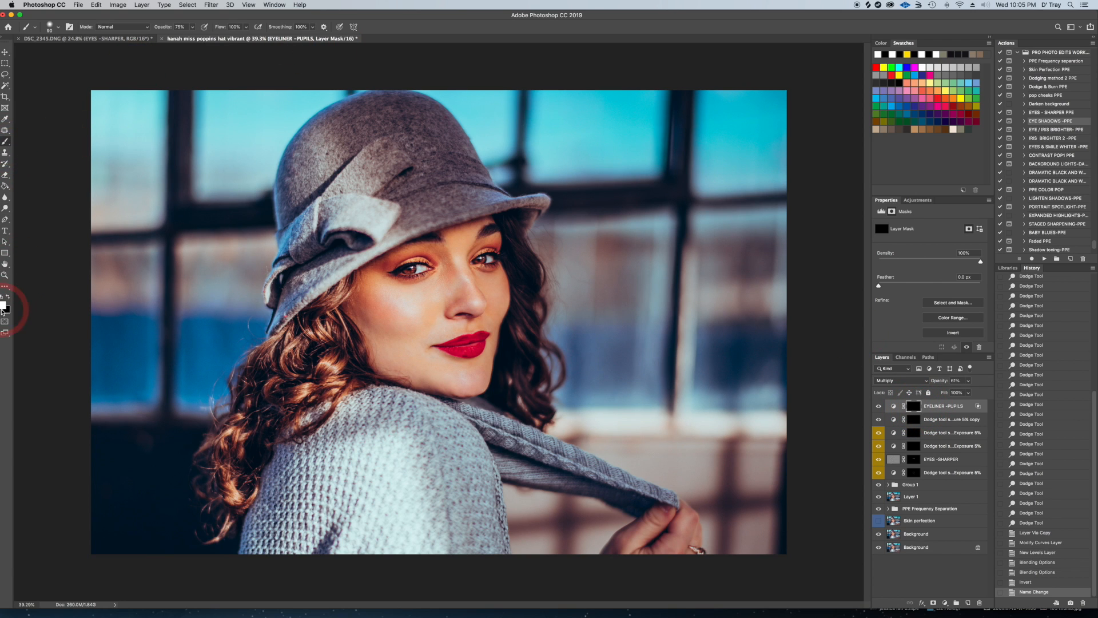
{"action": "left_click", "coordinate": [180, 27]}
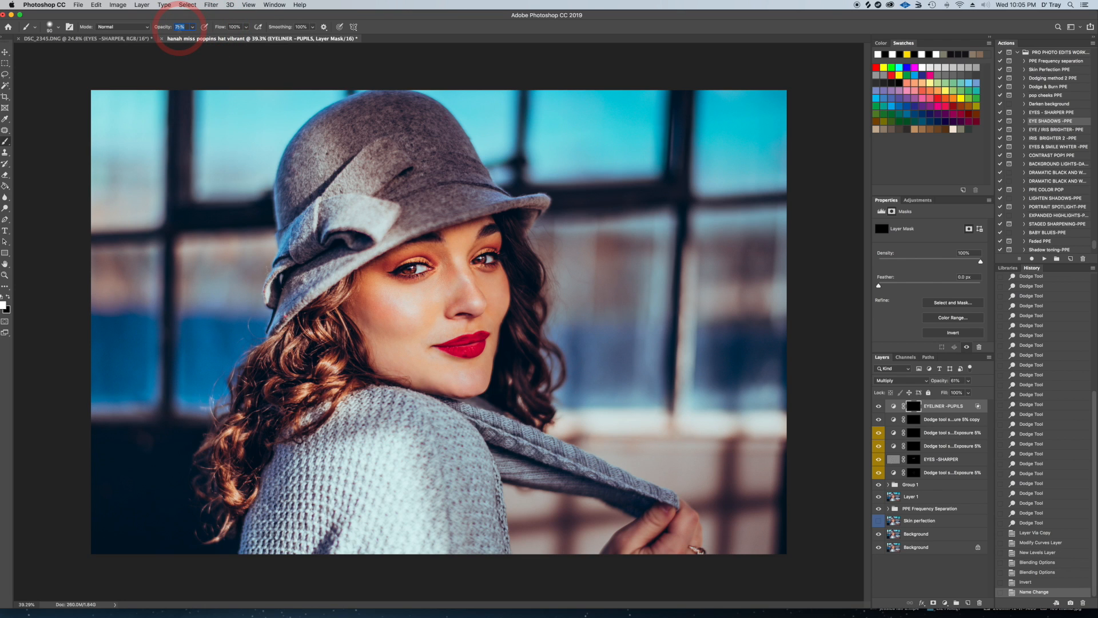
{"action": "type", "text": "2"}
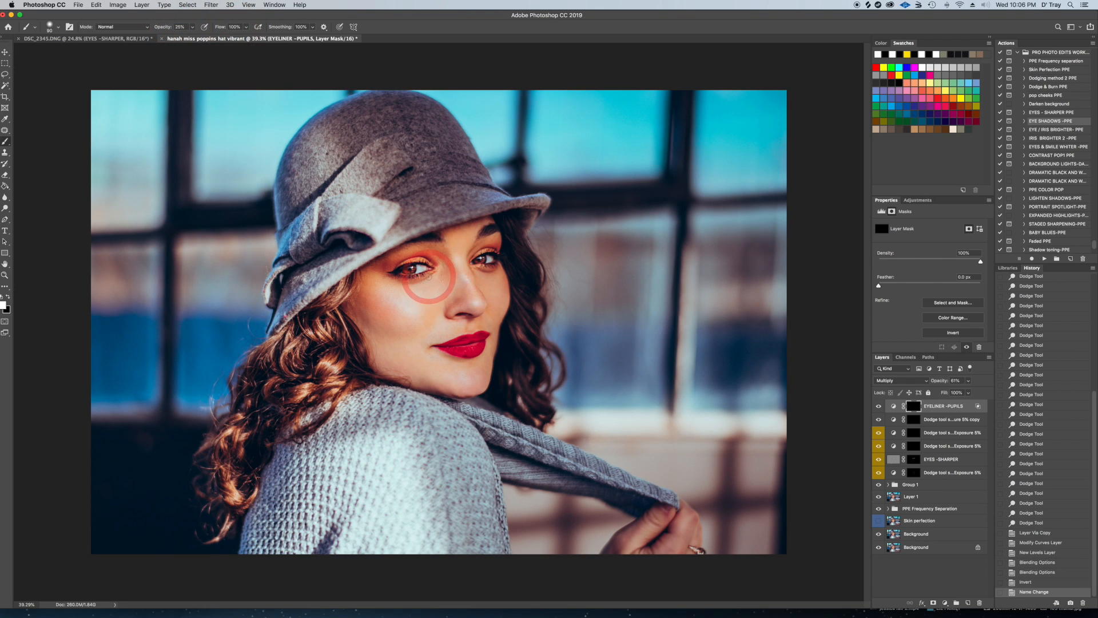
{"action": "key", "text": "bracketleft"}
{"action": "mouse_move", "coordinate": [429, 278]}
{"action": "left_mouse_down"}
{"action": "mouse_move", "coordinate": [389, 282]}
{"action": "mouse_move", "coordinate": [427, 275]}
{"action": "left_mouse_up"}
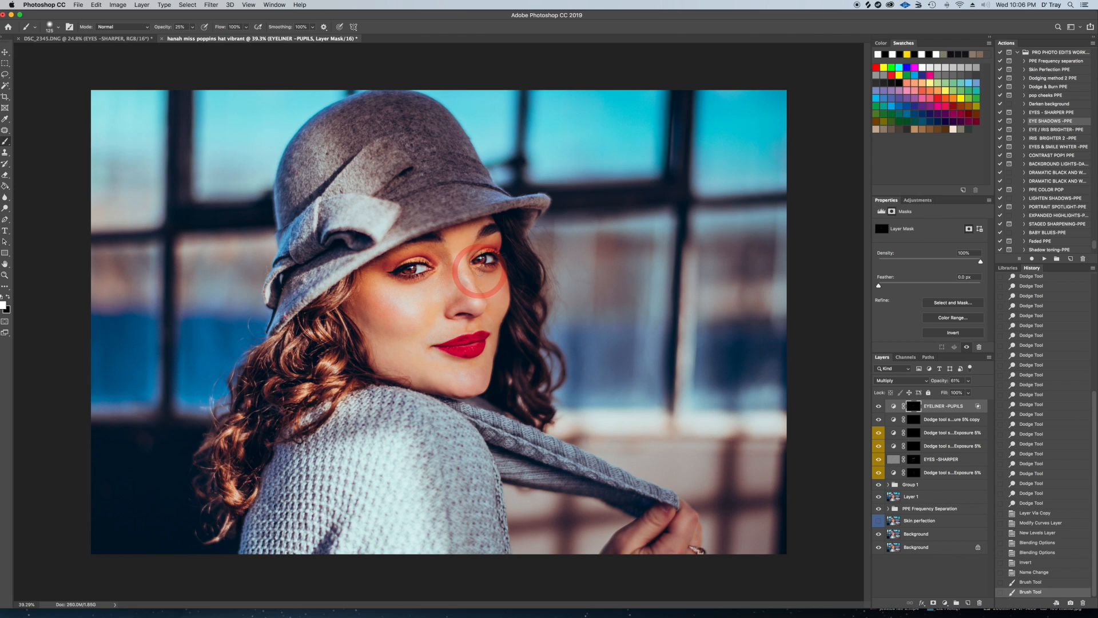
{"action": "left_click_drag", "start_coordinate": [479, 270], "coordinate": [494, 267]}
{"action": "mouse_move", "coordinate": [429, 276]}
{"action": "left_mouse_down"}
{"action": "mouse_move", "coordinate": [395, 281]}
{"action": "mouse_move", "coordinate": [434, 272]}
{"action": "left_mouse_up"}
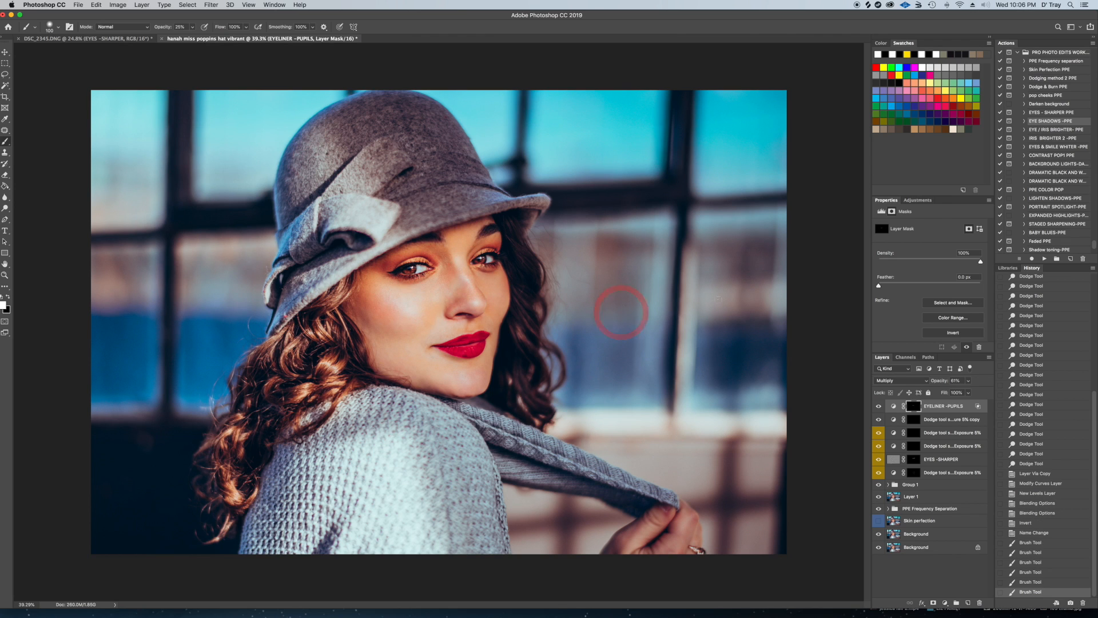
- Compare the eyes with and without the EYELINER -PUPILS layer and lower its opacity to 45%
{"action": "left_click", "coordinate": [878, 407]}
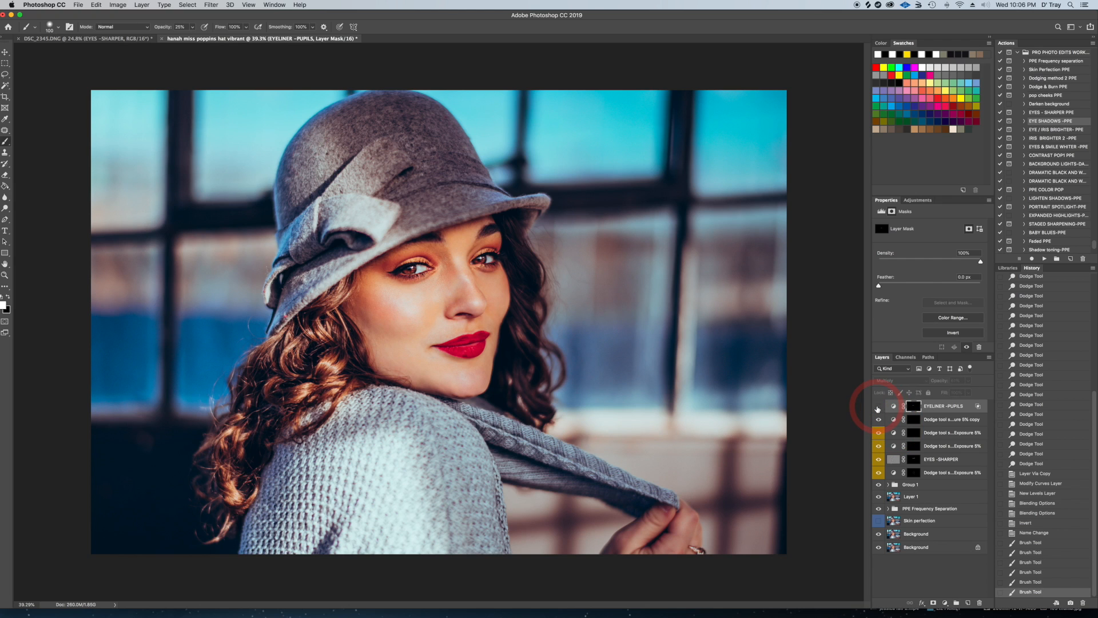
{"action": "left_click", "coordinate": [878, 407]}
{"action": "left_click", "coordinate": [878, 407]}
{"action": "left_click", "coordinate": [878, 406]}
{"action": "left_click", "coordinate": [958, 404]}
{"action": "left_click", "coordinate": [970, 381]}
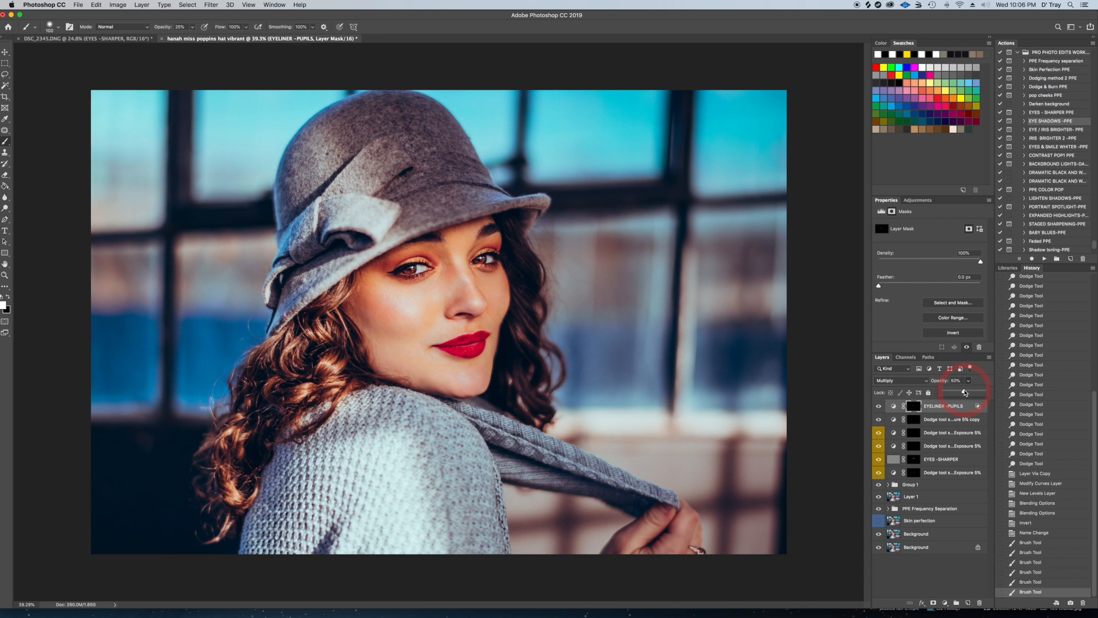
{"action": "left_click_drag", "start_coordinate": [963, 393], "coordinate": [962, 392]}
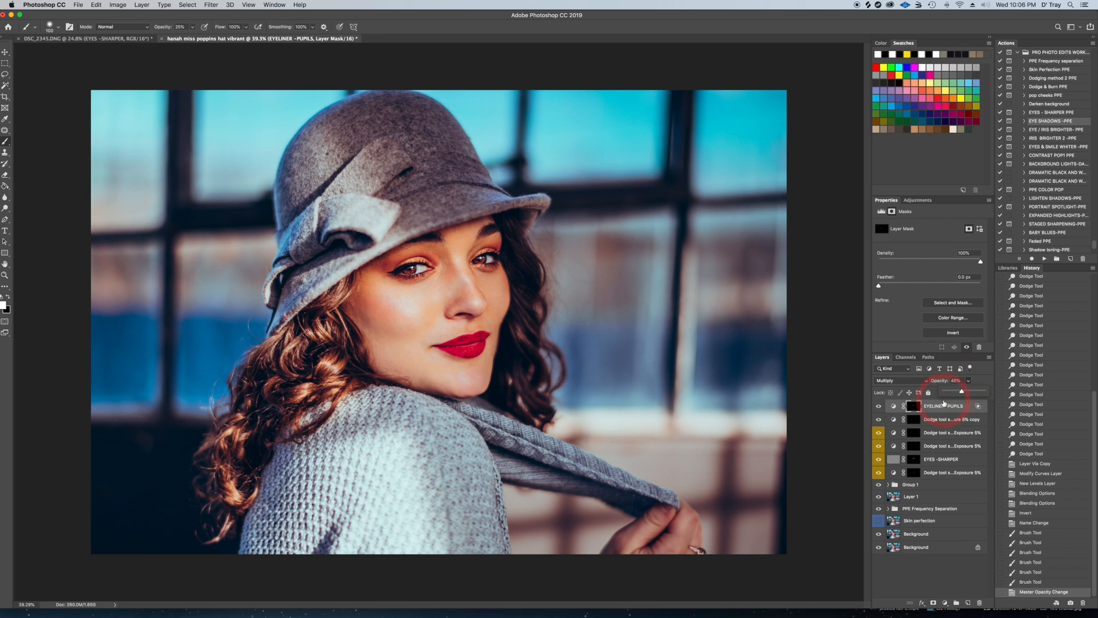
- Group the layers from EYELINER -PUPILS down to EYES -SHARPER and compare the image with the group hidden and shown
{"action": "left_click", "coordinate": [938, 465]}
{"action": "left_click", "coordinate": [939, 465], "text": "shift"}
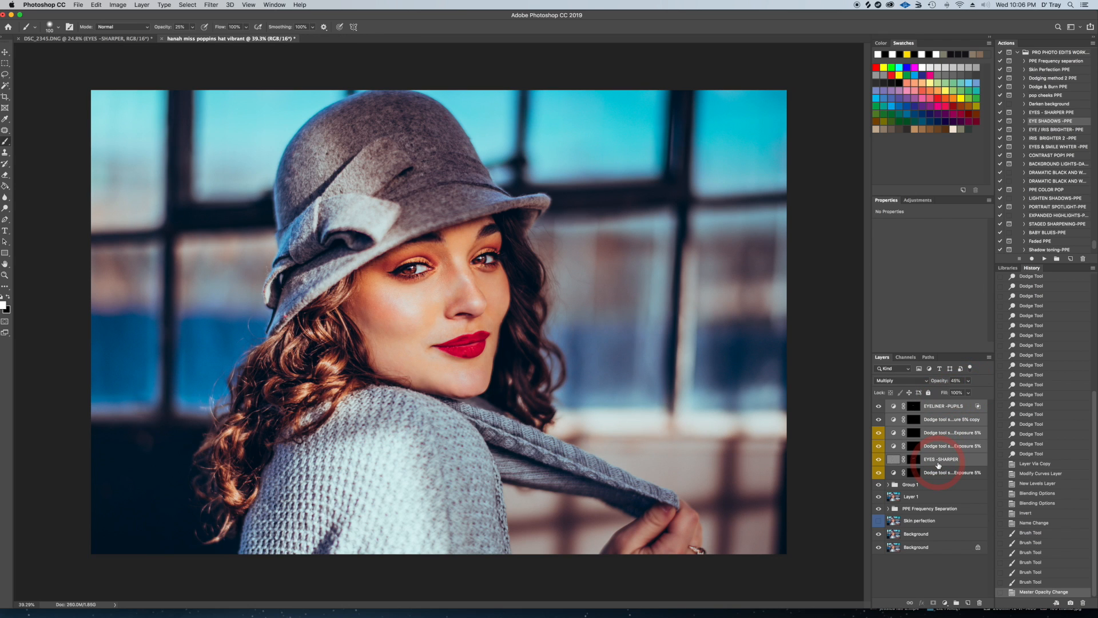
{"action": "key", "text": "super+g"}
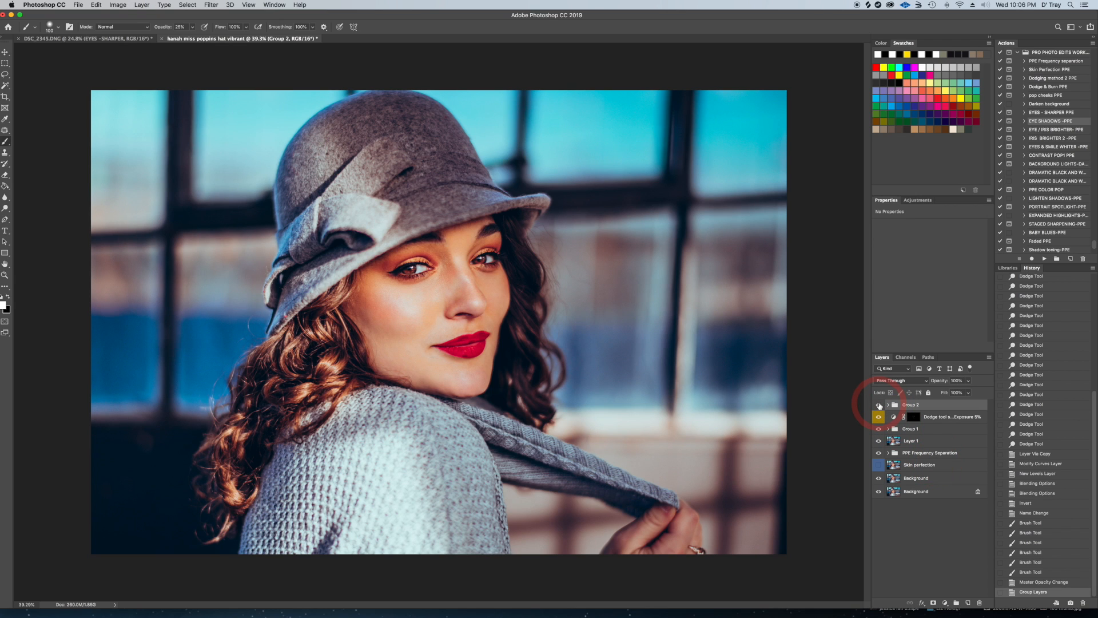
{"action": "left_click", "coordinate": [879, 405]}
{"action": "left_click", "coordinate": [879, 405]}
{"action": "left_click", "coordinate": [879, 405]}
- Run the Dodge & Burn PPE action and set up a black brush at 8% opacity
{"action": "left_click", "coordinate": [1049, 87]}
{"action": "left_click", "coordinate": [1045, 258]}
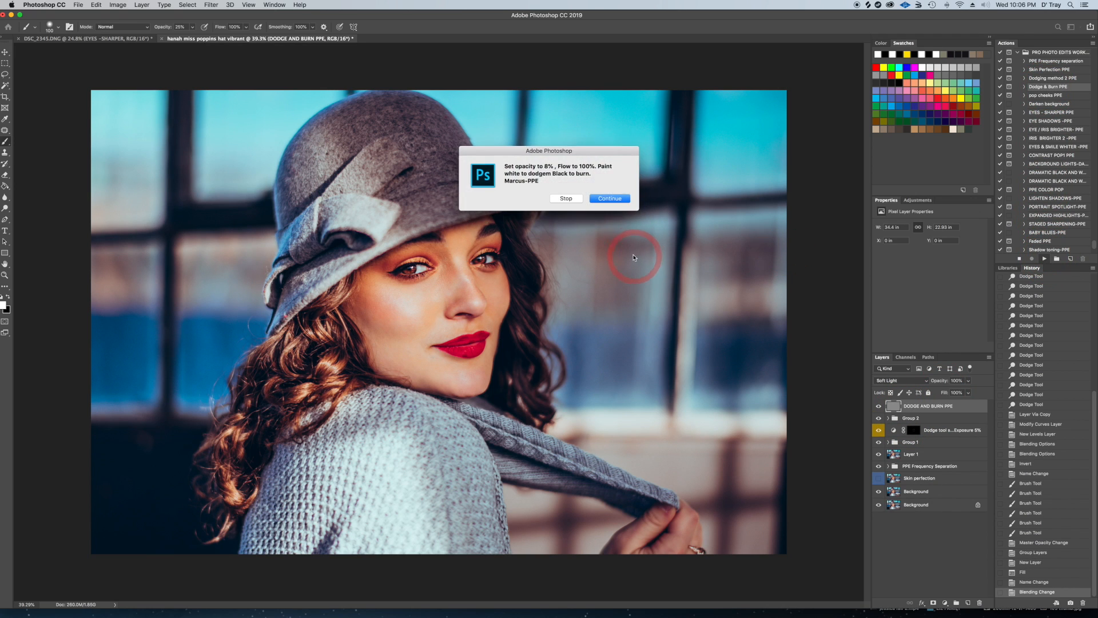
{"action": "left_click", "coordinate": [611, 199]}
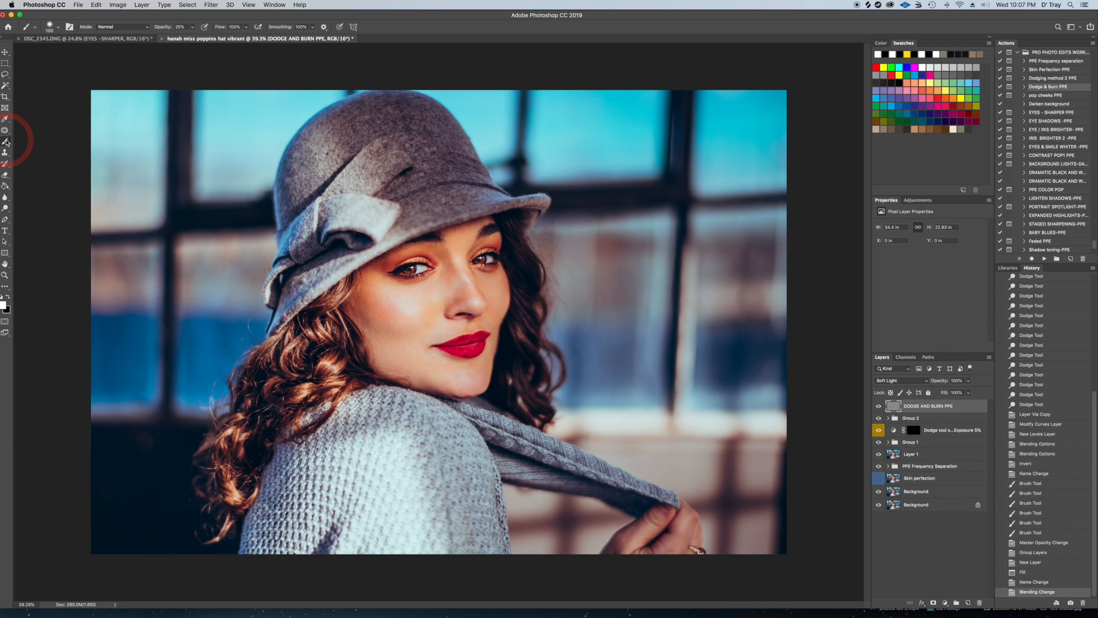
{"action": "left_click", "coordinate": [4, 300]}
{"action": "left_click", "coordinate": [179, 27]}
{"action": "type", "text": "8"}
{"action": "key", "text": "Return"}
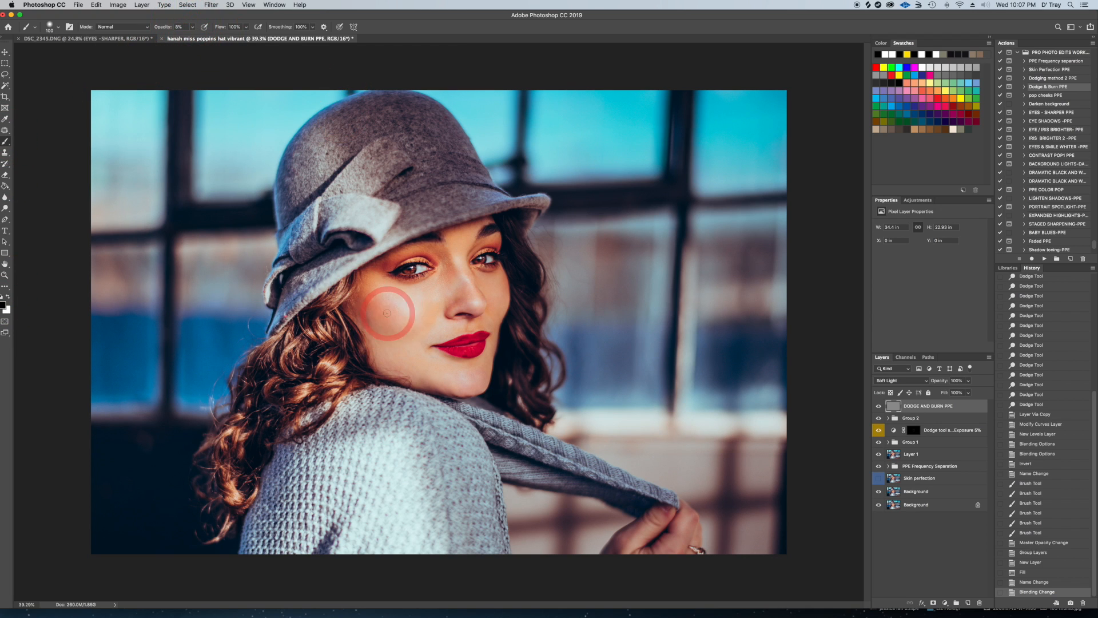
- Burn from the brow down the nose and around the mouth on the DODGE AND BURN PPE layer, varying the brush size
{"action": "key", "text": "bracketleft"}
{"action": "key", "text": "bracketleft"}
{"action": "key", "text": "bracketleft"}
{"action": "scroll", "coordinate": [447, 258], "scroll_direction": "down", "scroll_amount": 2}
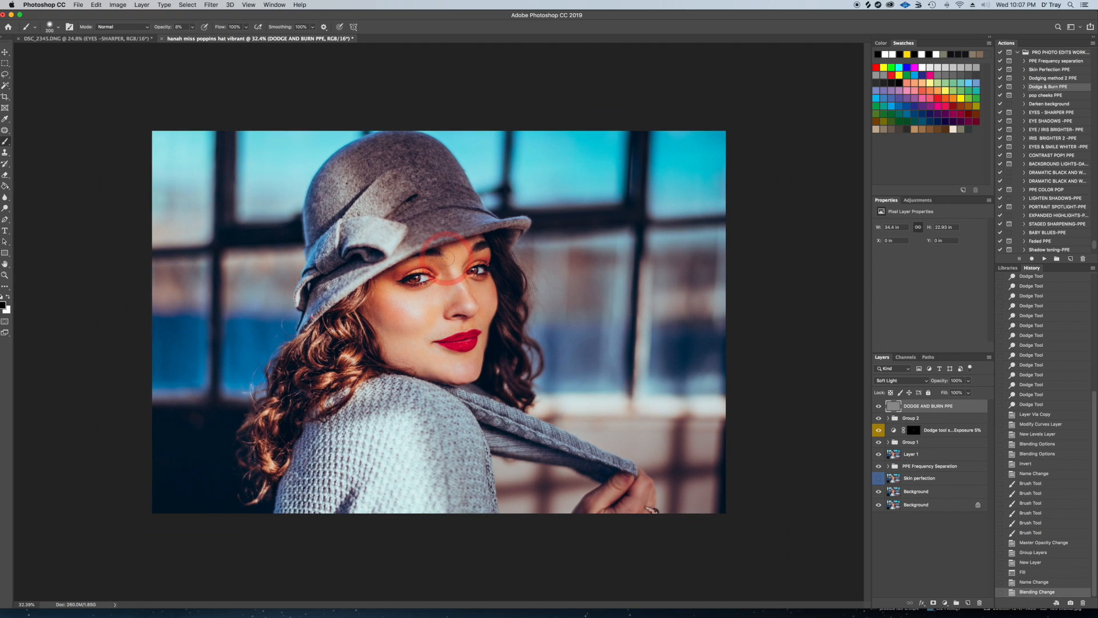
{"action": "mouse_move", "coordinate": [448, 258]}
{"action": "left_mouse_down"}
{"action": "mouse_move", "coordinate": [439, 286]}
{"action": "mouse_move", "coordinate": [446, 268]}
{"action": "mouse_move", "coordinate": [473, 310]}
{"action": "mouse_move", "coordinate": [447, 268]}
{"action": "mouse_move", "coordinate": [478, 303]}
{"action": "mouse_move", "coordinate": [478, 284]}
{"action": "mouse_move", "coordinate": [474, 334]}
{"action": "mouse_move", "coordinate": [453, 314]}
{"action": "left_mouse_up"}
{"action": "key", "text": "bracketleft"}
{"action": "key", "text": "bracketleft"}
{"action": "key", "text": "bracketleft"}
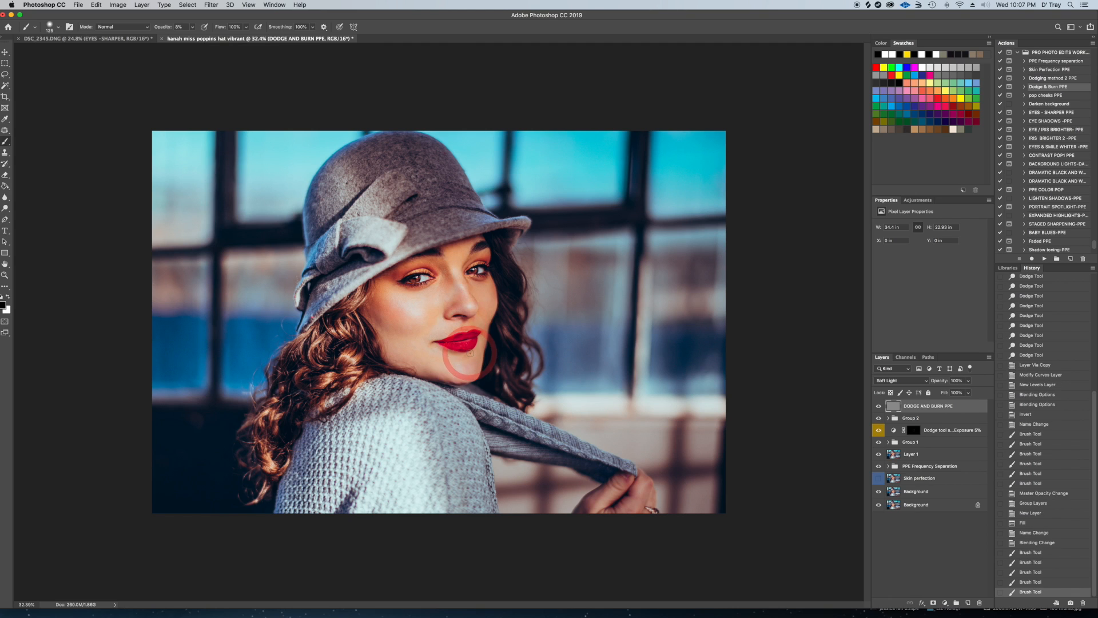
{"action": "key", "text": "bracketleft"}
{"action": "key", "text": "bracketleft"}
{"action": "mouse_move", "coordinate": [471, 353]}
{"action": "left_mouse_down"}
{"action": "mouse_move", "coordinate": [445, 349]}
{"action": "mouse_move", "coordinate": [474, 355]}
{"action": "mouse_move", "coordinate": [454, 354]}
{"action": "mouse_move", "coordinate": [473, 352]}
{"action": "mouse_move", "coordinate": [461, 319]}
{"action": "left_mouse_up"}
- Burn the jawline, the scarf and the far side of the face with a larger brush
{"action": "key", "text": "bracketright"}
{"action": "key", "text": "bracketright"}
{"action": "key", "text": "bracketright"}
{"action": "key", "text": "bracketright"}
{"action": "key", "text": "bracketright"}
{"action": "key", "text": "bracketright"}
{"action": "key", "text": "bracketright"}
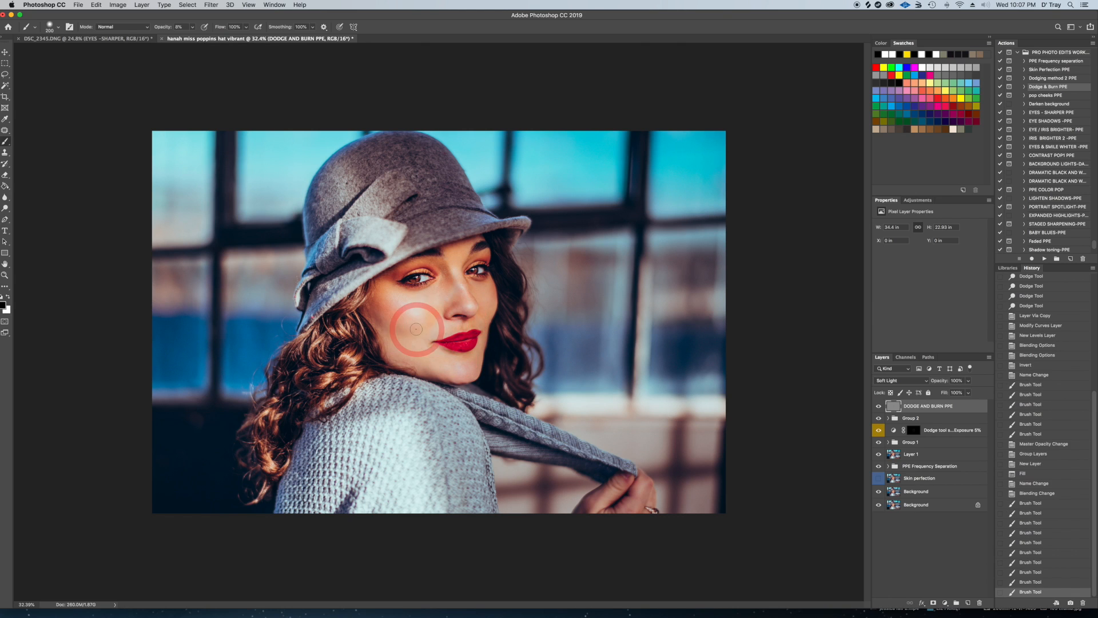
{"action": "key", "text": "bracketleft"}
{"action": "mouse_move", "coordinate": [396, 369]}
{"action": "left_mouse_down"}
{"action": "mouse_move", "coordinate": [426, 380]}
{"action": "mouse_move", "coordinate": [484, 373]}
{"action": "left_mouse_up"}
{"action": "key", "text": "bracketleft"}
{"action": "mouse_move", "coordinate": [613, 462]}
{"action": "left_mouse_down"}
{"action": "mouse_move", "coordinate": [588, 470]}
{"action": "mouse_move", "coordinate": [503, 369]}
{"action": "mouse_move", "coordinate": [435, 425]}
{"action": "left_mouse_up"}
{"action": "mouse_move", "coordinate": [502, 338]}
{"action": "left_mouse_down"}
{"action": "mouse_move", "coordinate": [504, 238]}
{"action": "mouse_move", "coordinate": [453, 246]}
{"action": "mouse_move", "coordinate": [464, 242]}
{"action": "left_mouse_up"}
- Burn finer shadows around the eyes, nose, lip corner and chin with a smaller brush
{"action": "key", "text": "bracketleft"}
{"action": "left_click_drag", "start_coordinate": [384, 276], "coordinate": [391, 277]}
{"action": "key", "text": "bracketleft"}
{"action": "key", "text": "bracketleft"}
{"action": "key", "text": "bracketleft"}
{"action": "mouse_move", "coordinate": [483, 256]}
{"action": "left_mouse_down"}
{"action": "mouse_move", "coordinate": [466, 267]}
{"action": "mouse_move", "coordinate": [479, 255]}
{"action": "mouse_move", "coordinate": [479, 308]}
{"action": "mouse_move", "coordinate": [452, 274]}
{"action": "mouse_move", "coordinate": [468, 308]}
{"action": "mouse_move", "coordinate": [454, 310]}
{"action": "mouse_move", "coordinate": [459, 318]}
{"action": "left_mouse_up"}
{"action": "key", "text": "bracketleft"}
{"action": "key", "text": "bracketright"}
{"action": "left_click_drag", "start_coordinate": [496, 365], "coordinate": [471, 355]}
{"action": "left_click_drag", "start_coordinate": [441, 346], "coordinate": [442, 350]}
{"action": "mouse_move", "coordinate": [464, 367]}
{"action": "left_mouse_down"}
{"action": "mouse_move", "coordinate": [469, 382]}
{"action": "mouse_move", "coordinate": [416, 375]}
{"action": "left_mouse_up"}
{"action": "left_click_drag", "start_coordinate": [466, 390], "coordinate": [454, 387]}
- Burn the near cheek with an enlarged brush
{"action": "key", "text": "bracketright"}
{"action": "key", "text": "bracketright"}
{"action": "key", "text": "bracketright"}
{"action": "mouse_move", "coordinate": [393, 334]}
{"action": "left_mouse_down"}
{"action": "mouse_move", "coordinate": [326, 293]}
{"action": "mouse_move", "coordinate": [399, 321]}
{"action": "left_mouse_up"}
{"action": "key", "text": "bracketright"}
{"action": "key", "text": "bracketright"}
{"action": "key", "text": "bracketright"}
{"action": "key", "text": "bracketleft"}
{"action": "key", "text": "bracketleft"}
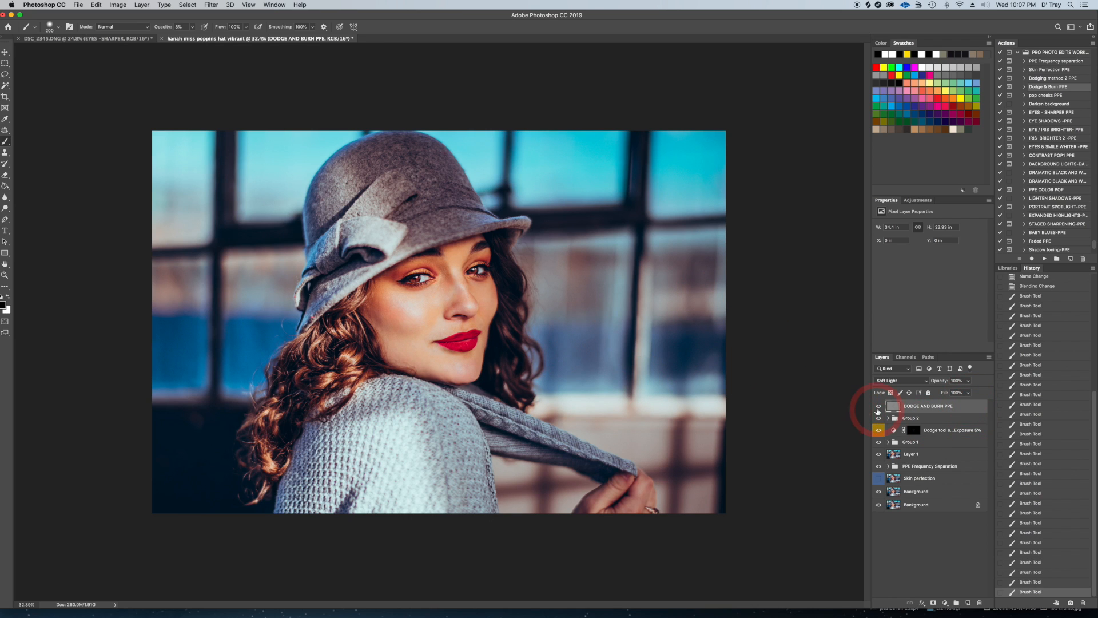
- Compare the portrait with and without the DODGE AND BURN PPE layer and reduce its opacity to 74%
{"action": "left_click", "coordinate": [879, 406]}
{"action": "left_click", "coordinate": [879, 406]}
{"action": "left_click", "coordinate": [879, 406]}
{"action": "left_click", "coordinate": [879, 407]}
{"action": "left_click", "coordinate": [879, 407]}
{"action": "left_click", "coordinate": [879, 407]}
{"action": "left_click", "coordinate": [879, 407]}
{"action": "left_click", "coordinate": [879, 407]}
{"action": "left_click", "coordinate": [968, 380]}
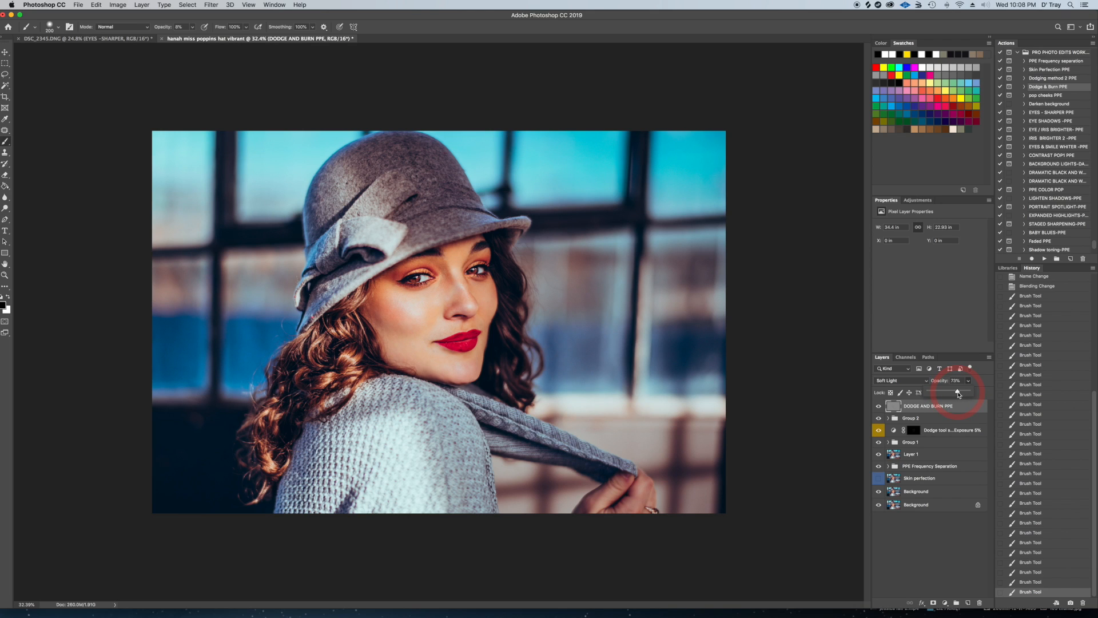
{"action": "left_click_drag", "start_coordinate": [959, 394], "coordinate": [959, 393]}
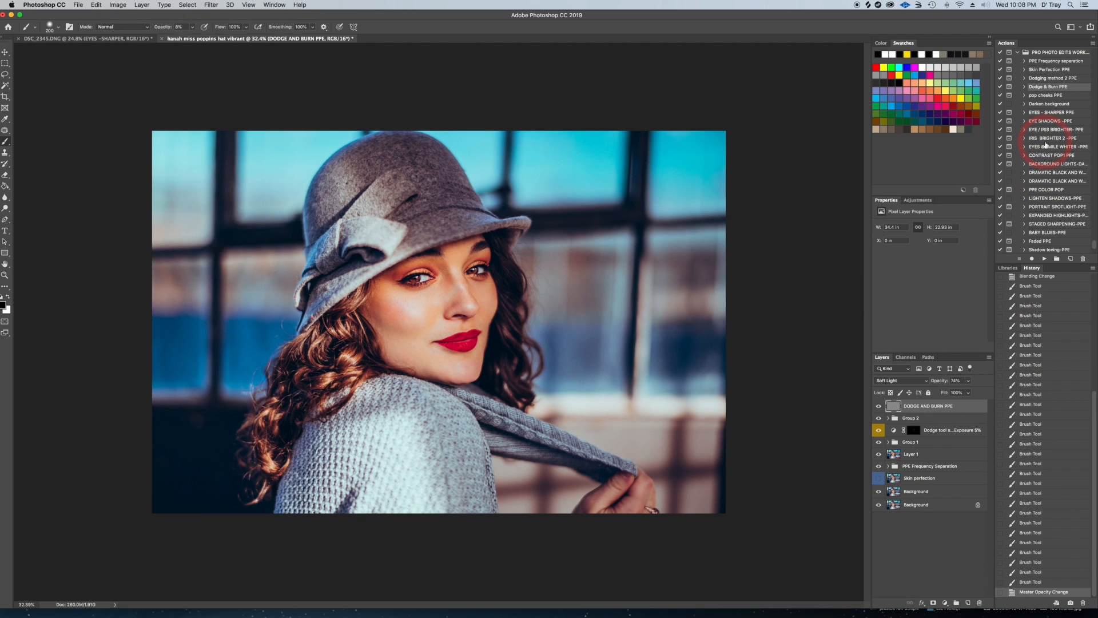
- Run the pop cheeks PPE action, select the POP CHEEKS mask and set the brush opacity to 50%
{"action": "left_click", "coordinate": [1051, 96]}
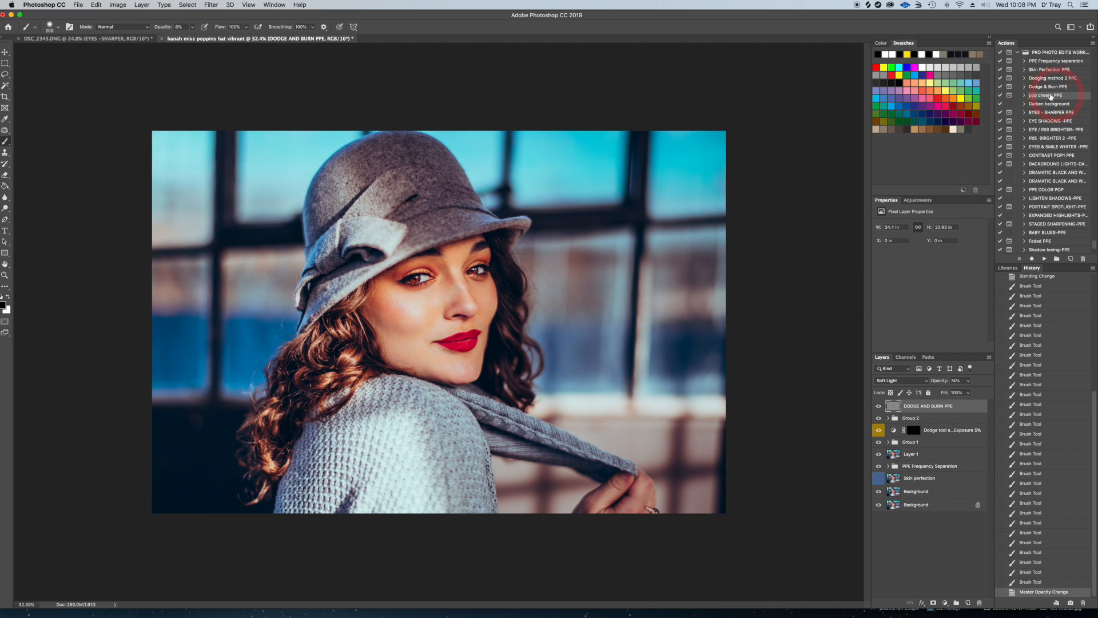
{"action": "left_click", "coordinate": [1046, 259]}
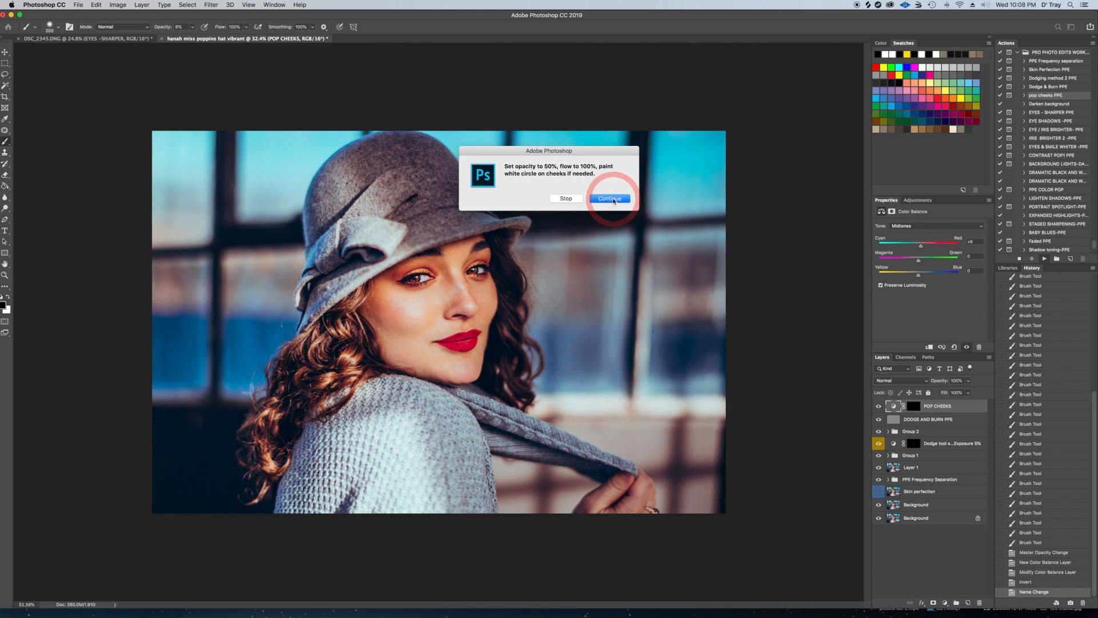
{"action": "left_click", "coordinate": [611, 199]}
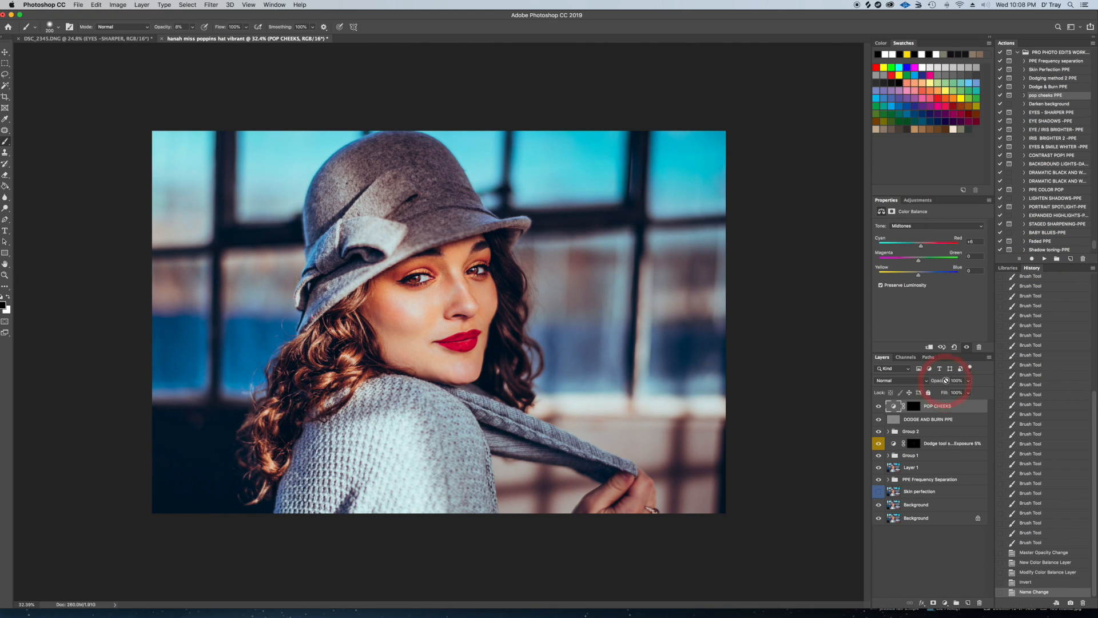
{"action": "left_click", "coordinate": [914, 406]}
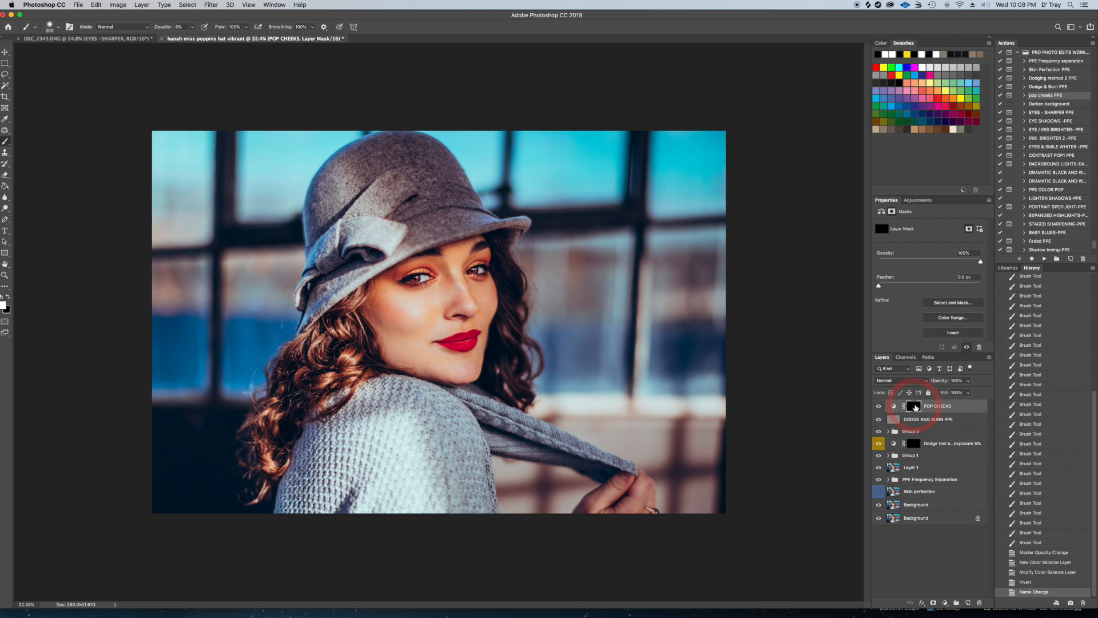
{"action": "left_click", "coordinate": [179, 27]}
{"action": "type", "text": "50"}
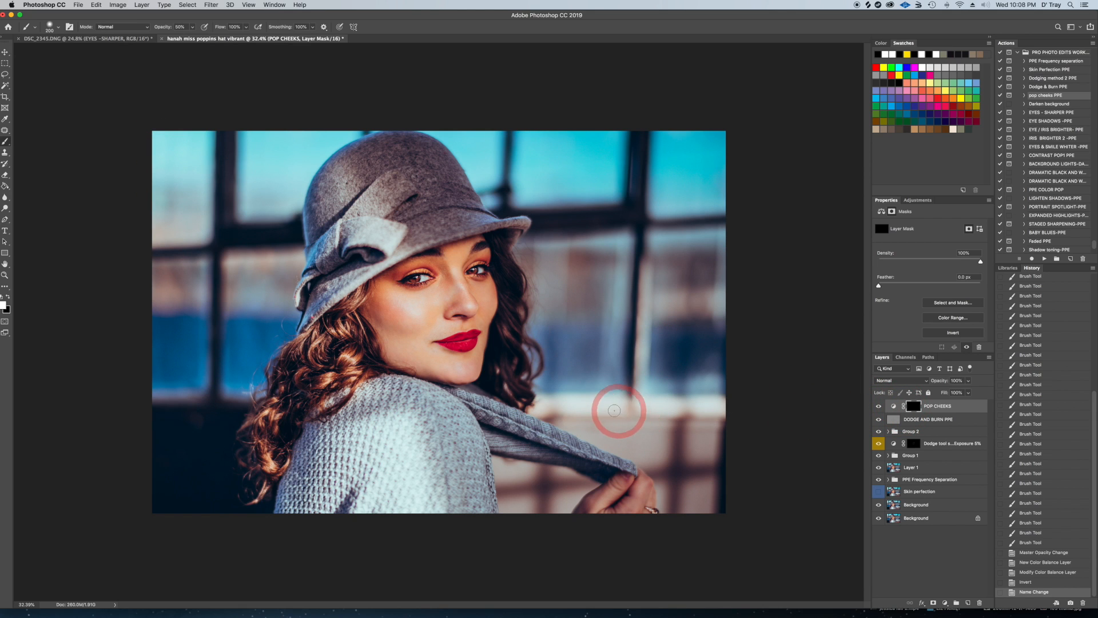
- Reduce the brush to cheek size and paint the POP CHEEKS mask over the near cheek
{"action": "left_click_drag", "start_coordinate": [404, 330], "coordinate": [407, 326]}
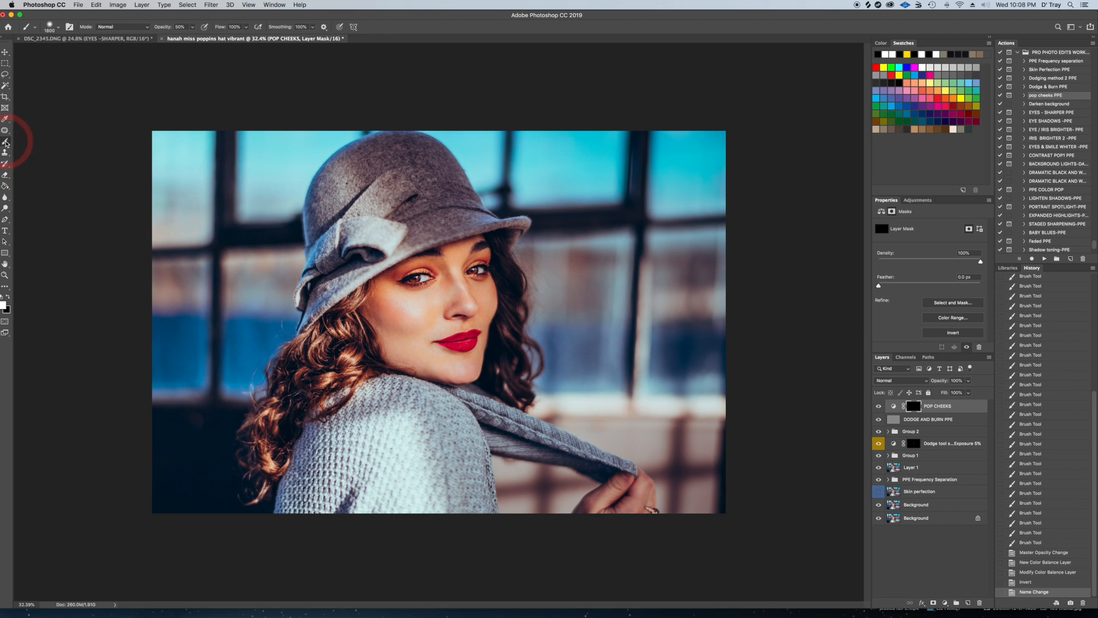
{"action": "key", "text": "bracketleft"}
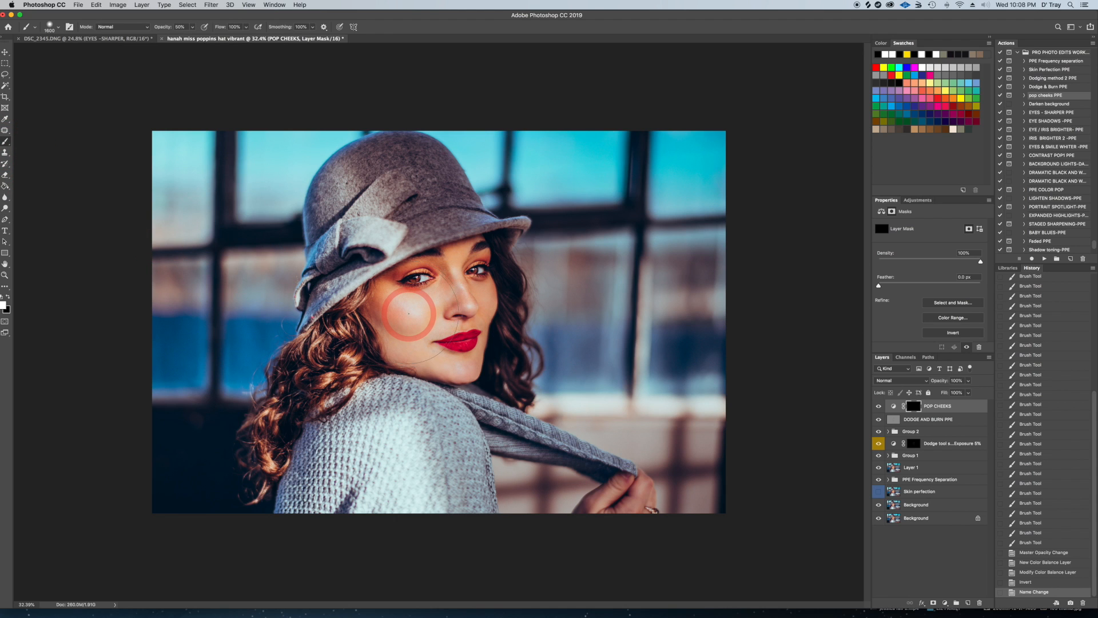
{"action": "key", "text": "bracketleft"}
{"action": "key", "text": "bracketleft"}
{"action": "key", "text": "bracketleft"}
{"action": "key", "text": "bracketleft"}
{"action": "key", "text": "bracketleft"}
{"action": "key", "text": "bracketleft"}
{"action": "key", "text": "bracketright"}
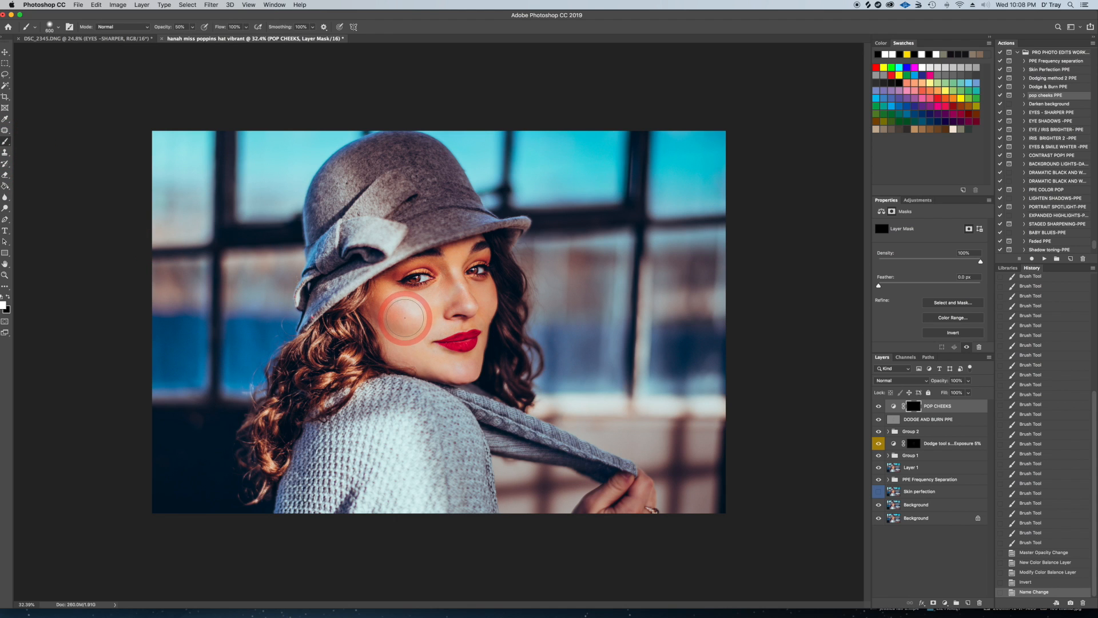
{"action": "left_click", "coordinate": [404, 317]}
{"action": "left_click", "coordinate": [406, 319]}
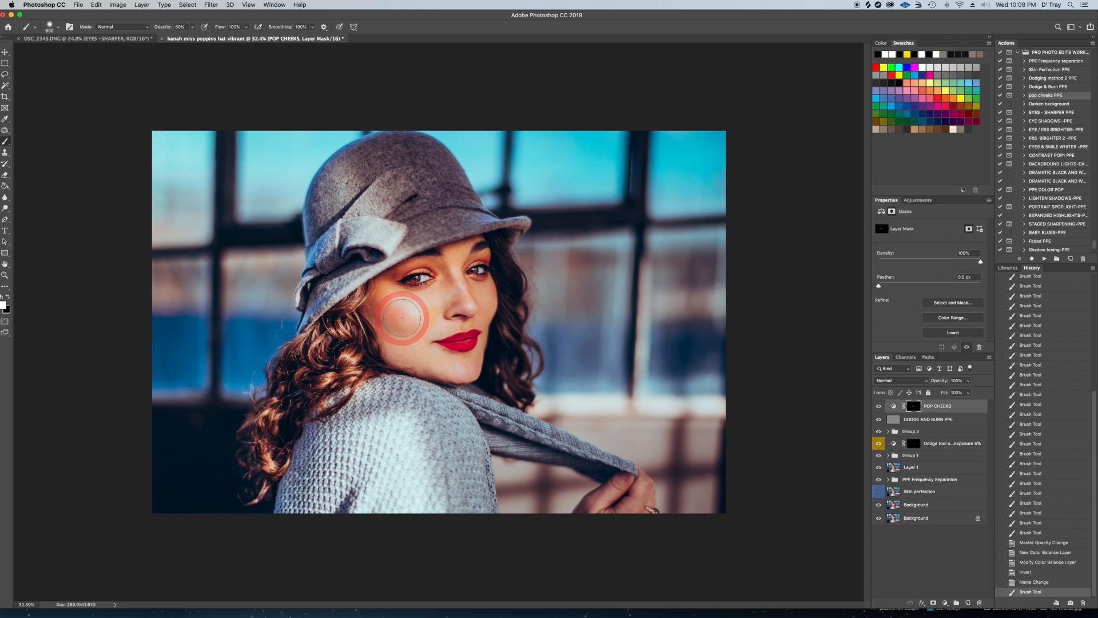
- Paint the POP CHEEKS mask over the far cheek with a smaller brush and check the layer's effect
{"action": "key", "text": "bracketleft"}
{"action": "key", "text": "bracketleft"}
{"action": "key", "text": "bracketleft"}
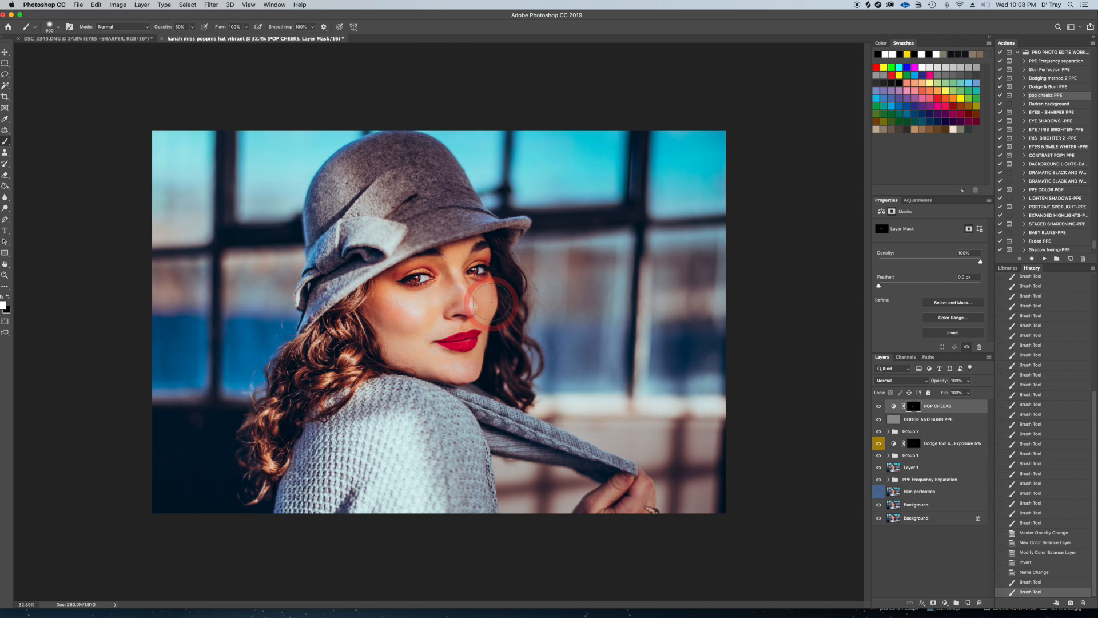
{"action": "left_click", "coordinate": [491, 296]}
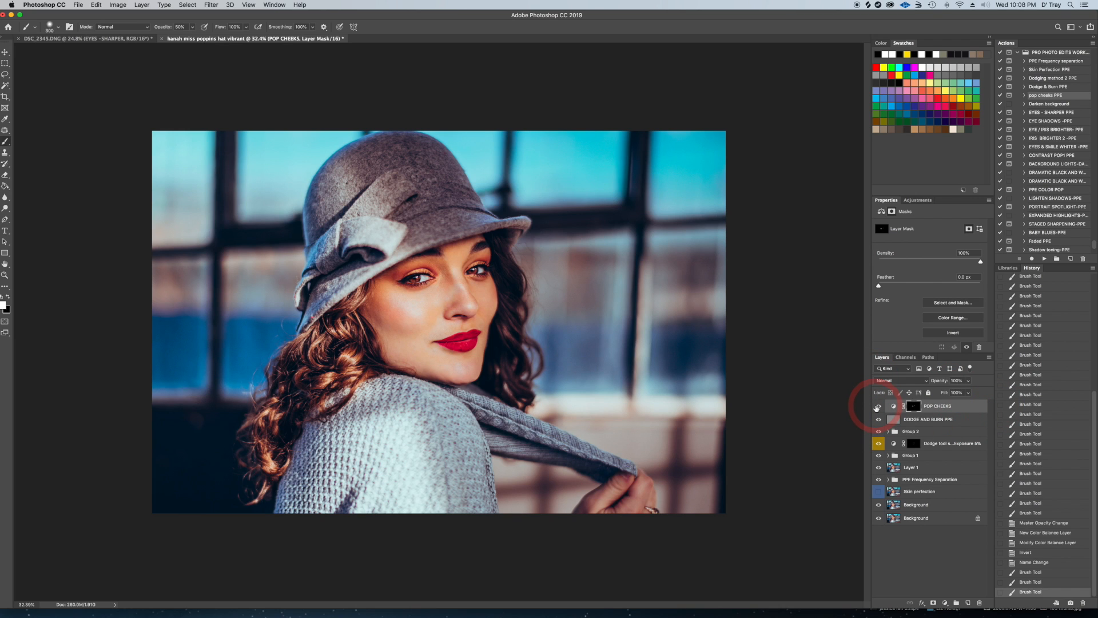
{"action": "left_click", "coordinate": [878, 406]}
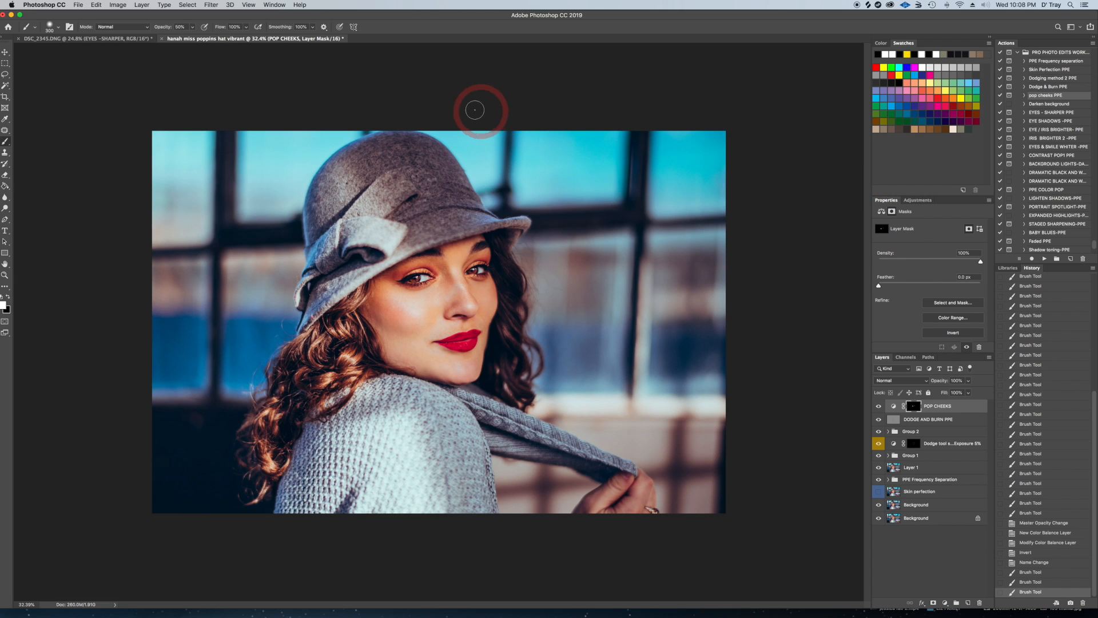
- Run the PPE COLOR POP action and continue past its message
{"action": "left_click", "coordinate": [1045, 190]}
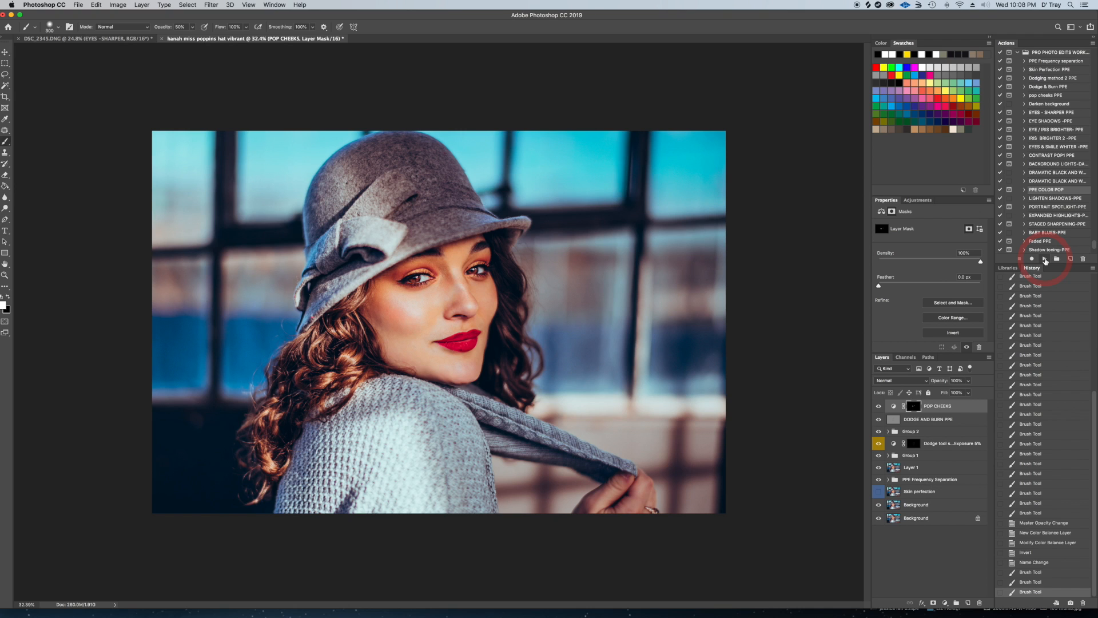
{"action": "left_click", "coordinate": [1045, 260]}
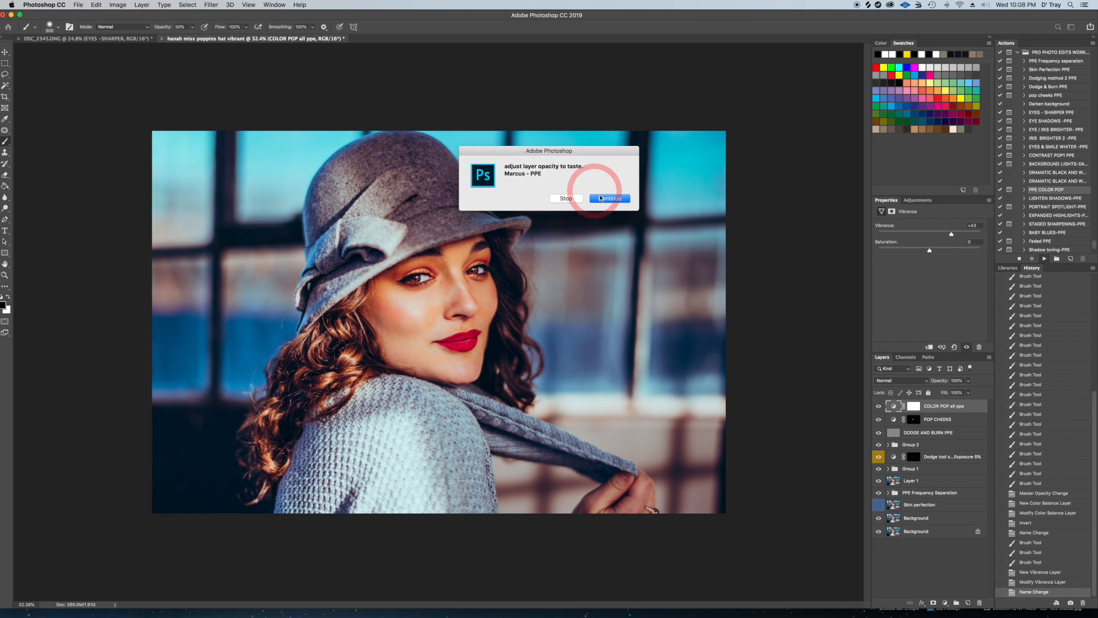
{"action": "left_click", "coordinate": [604, 200]}
- Compare the portrait with and without the COLOR POP all ppe layer and reduce its opacity to about 64%
{"action": "left_click", "coordinate": [879, 406]}
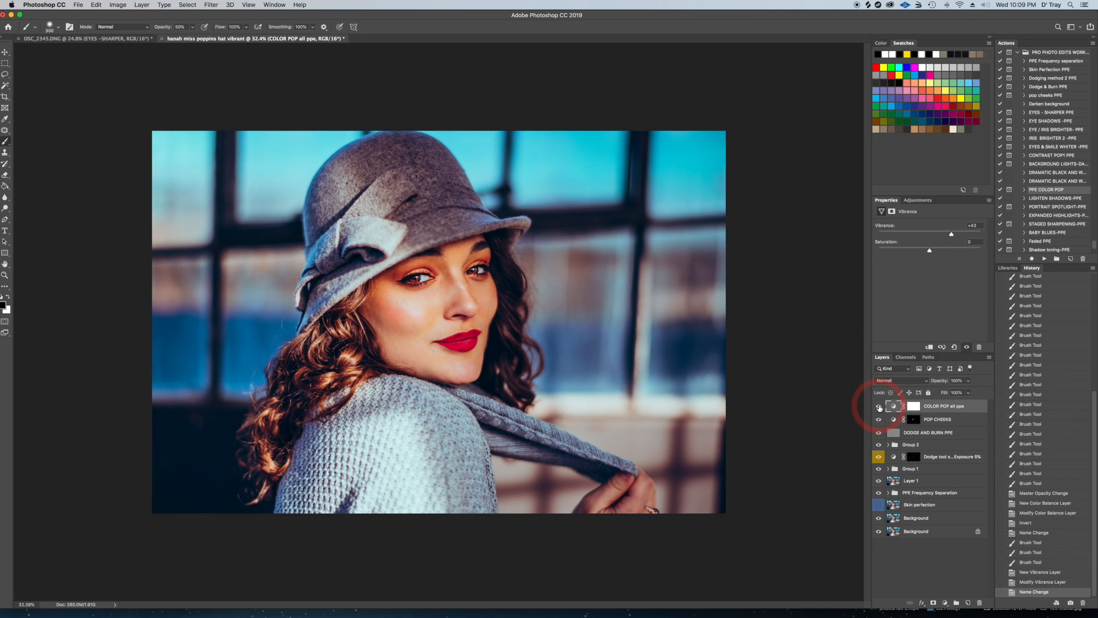
{"action": "left_click", "coordinate": [879, 407]}
{"action": "left_click", "coordinate": [880, 407]}
{"action": "left_click", "coordinate": [880, 406]}
{"action": "left_click", "coordinate": [970, 382]}
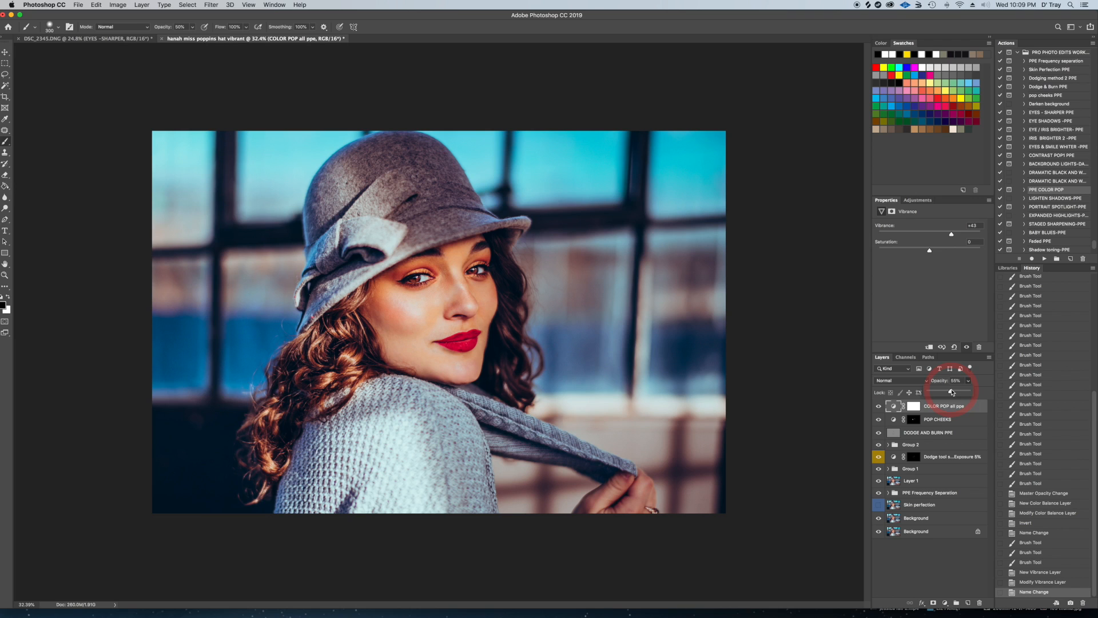
{"action": "left_click_drag", "start_coordinate": [953, 392], "coordinate": [952, 392]}
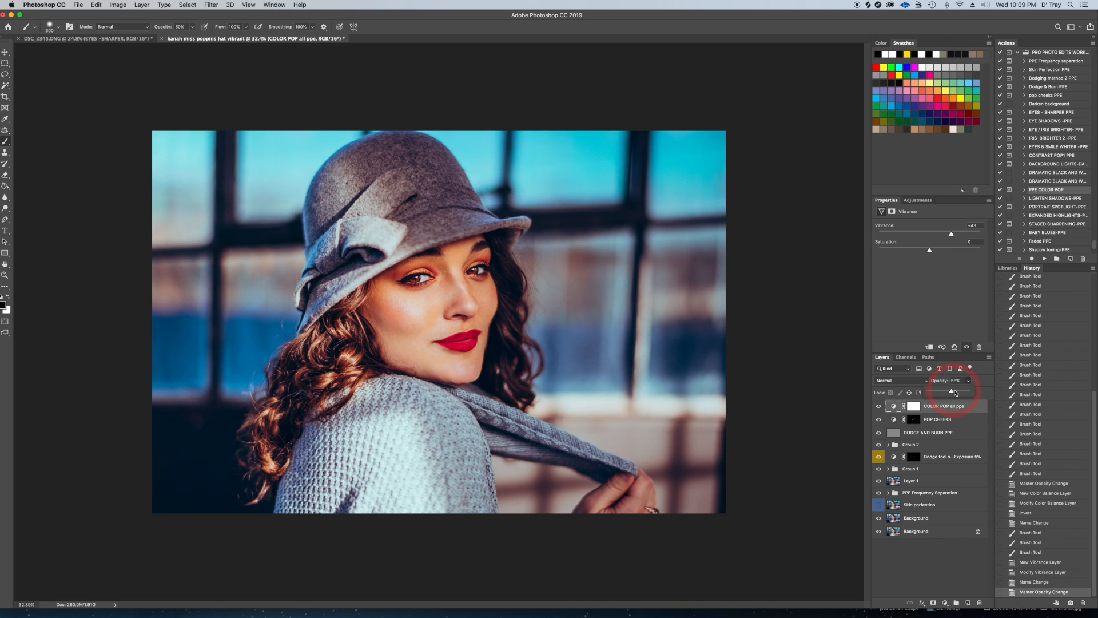
- Run the CONTRAST POP! PPE action and continue past its message
{"action": "left_click", "coordinate": [1050, 155]}
{"action": "left_click", "coordinate": [1046, 259]}
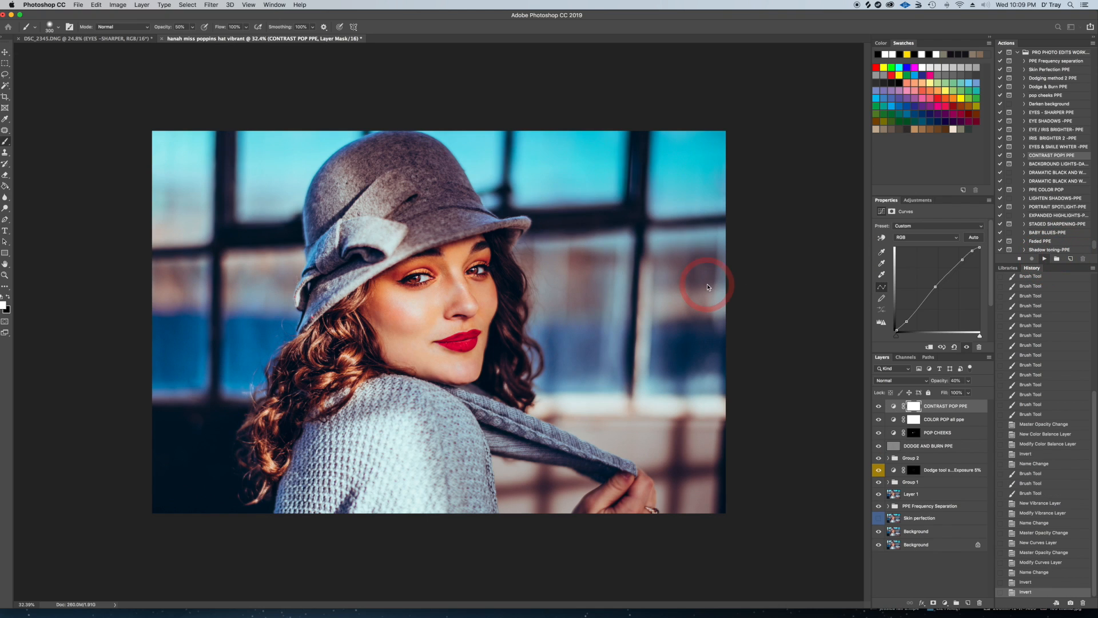
{"action": "left_click", "coordinate": [607, 199]}
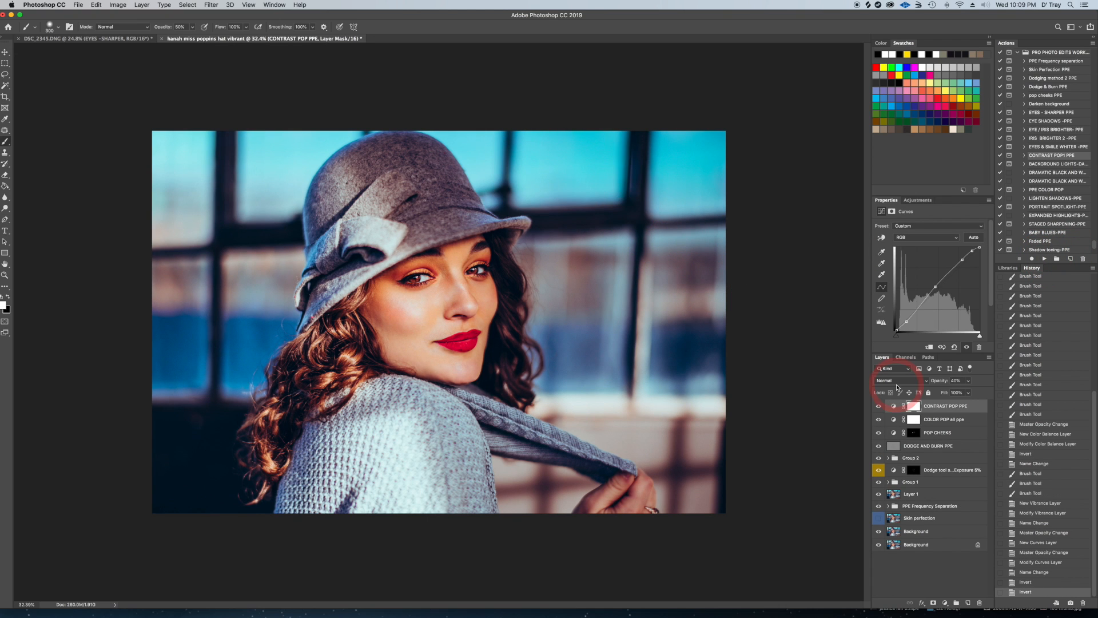
- Compare the portrait with and without the CONTRAST POP PPE layer and reduce its opacity to 20%
{"action": "left_click", "coordinate": [879, 407]}
{"action": "left_click", "coordinate": [879, 407]}
{"action": "left_click", "coordinate": [880, 407]}
{"action": "left_click", "coordinate": [879, 407]}
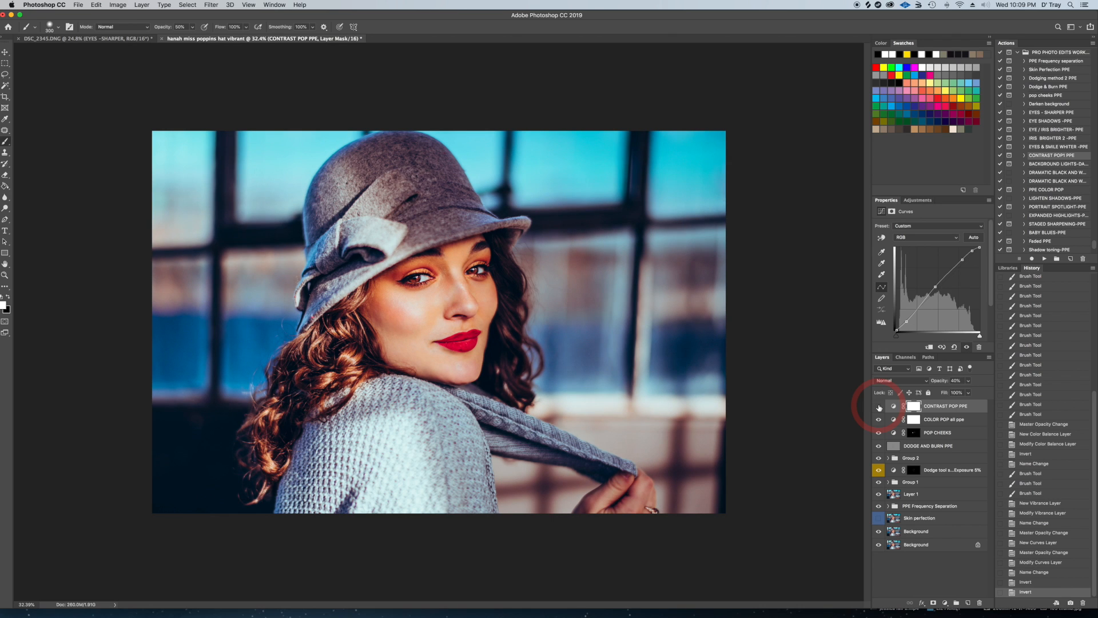
{"action": "left_click", "coordinate": [984, 406]}
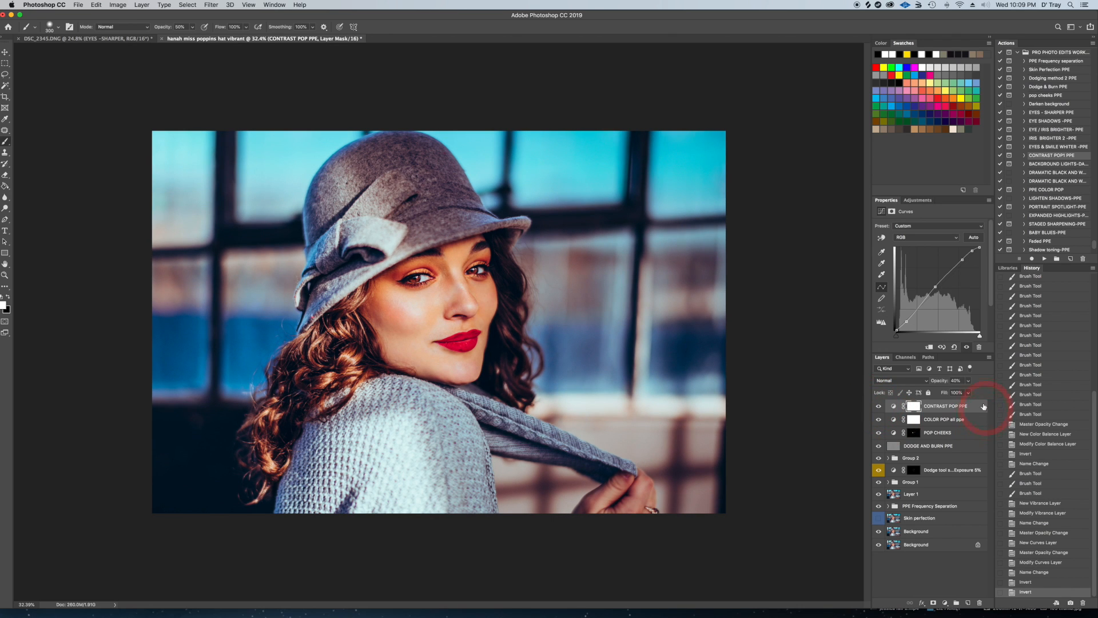
{"action": "left_click", "coordinate": [969, 382]}
{"action": "left_click_drag", "start_coordinate": [956, 394], "coordinate": [957, 393]}
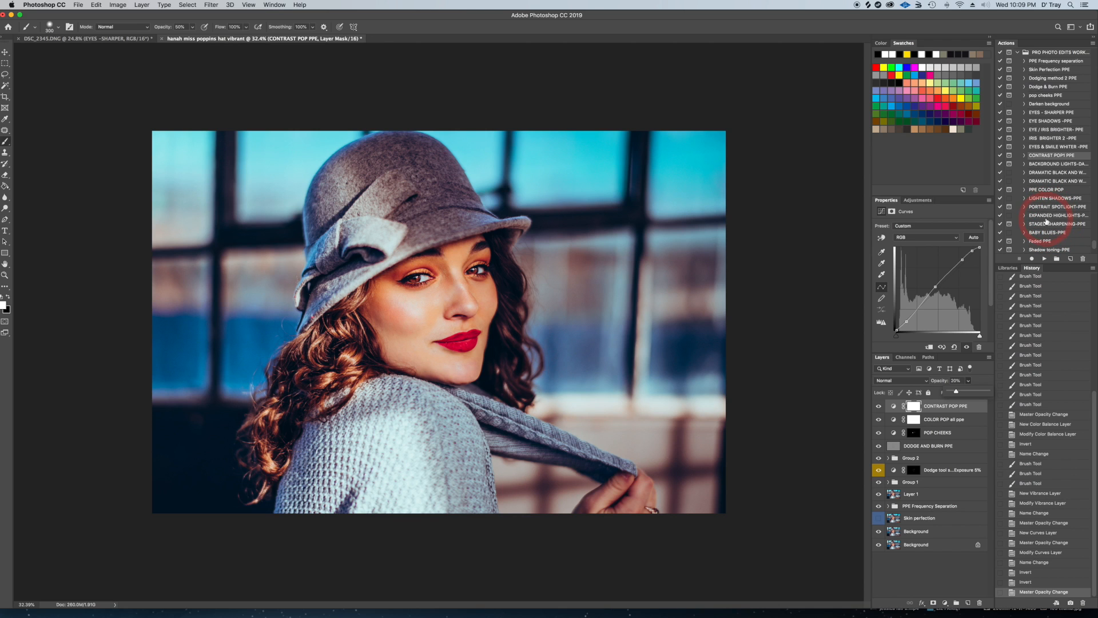
- Run the Shadow toning-PPE action and continue past its message
{"action": "scroll", "coordinate": [1051, 215], "scroll_direction": "down", "scroll_amount": 2}
{"action": "scroll", "coordinate": [1045, 215], "scroll_direction": "down", "scroll_amount": 3}
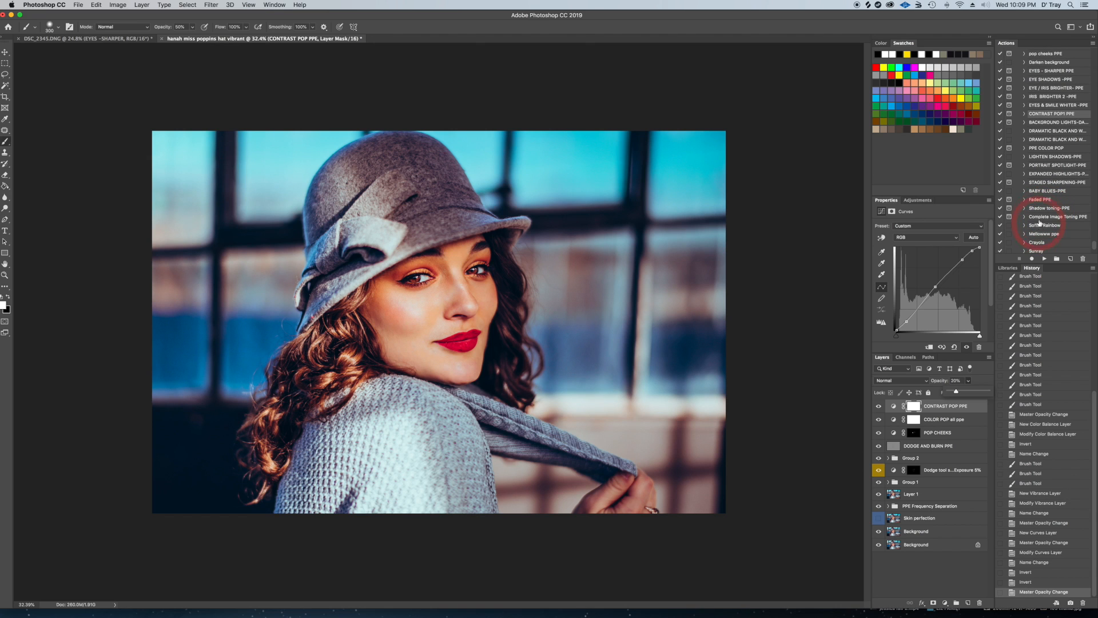
{"action": "left_click", "coordinate": [1042, 208]}
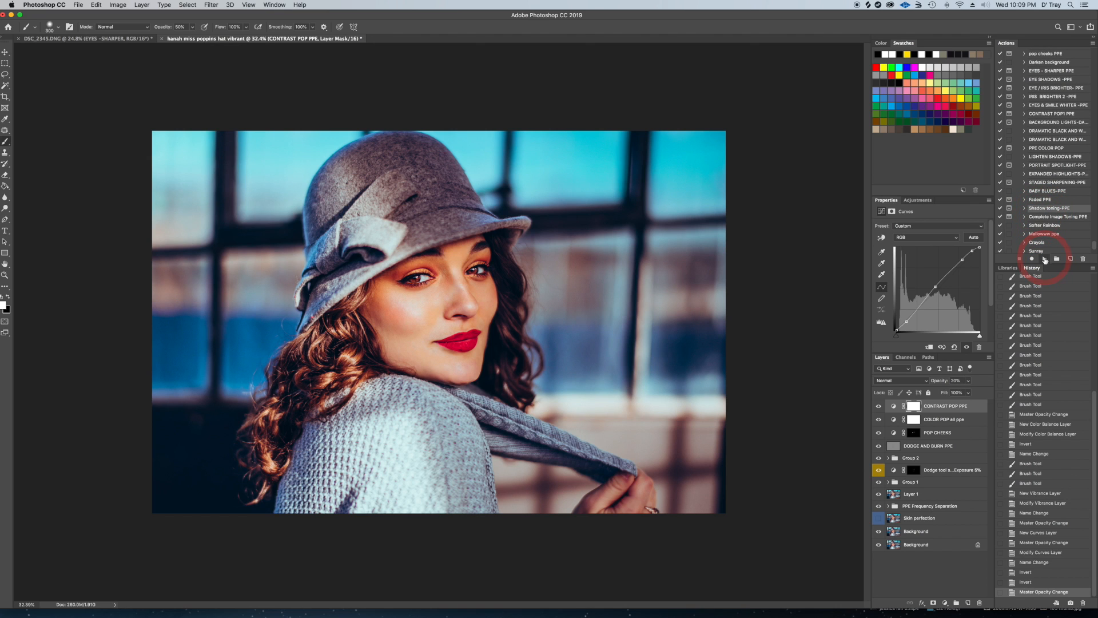
{"action": "left_click", "coordinate": [1044, 258]}
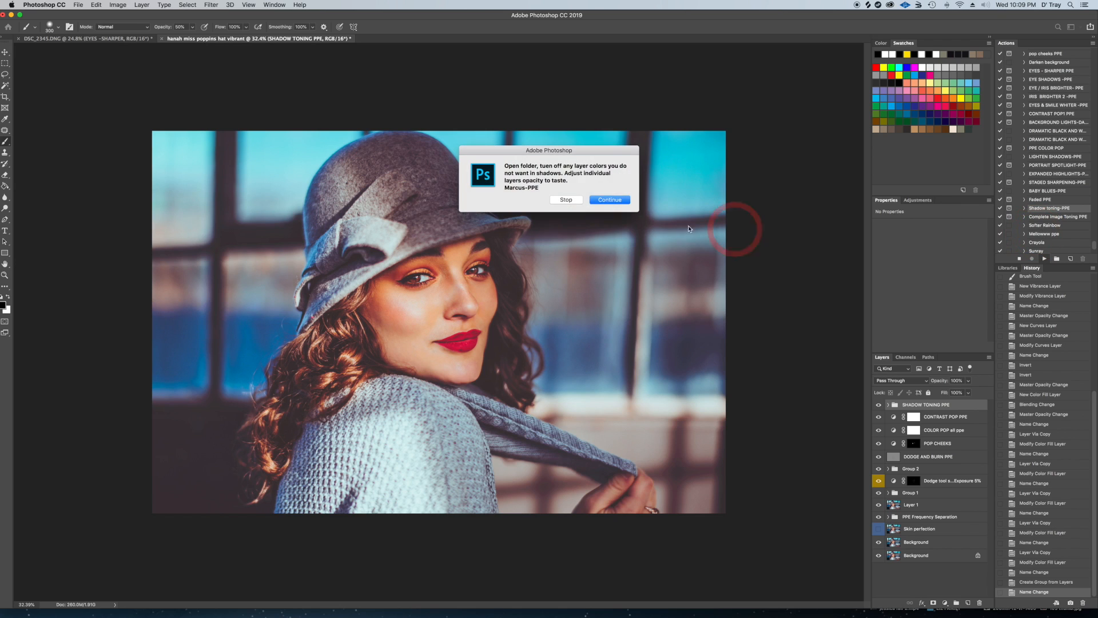
{"action": "left_click", "coordinate": [608, 200]}
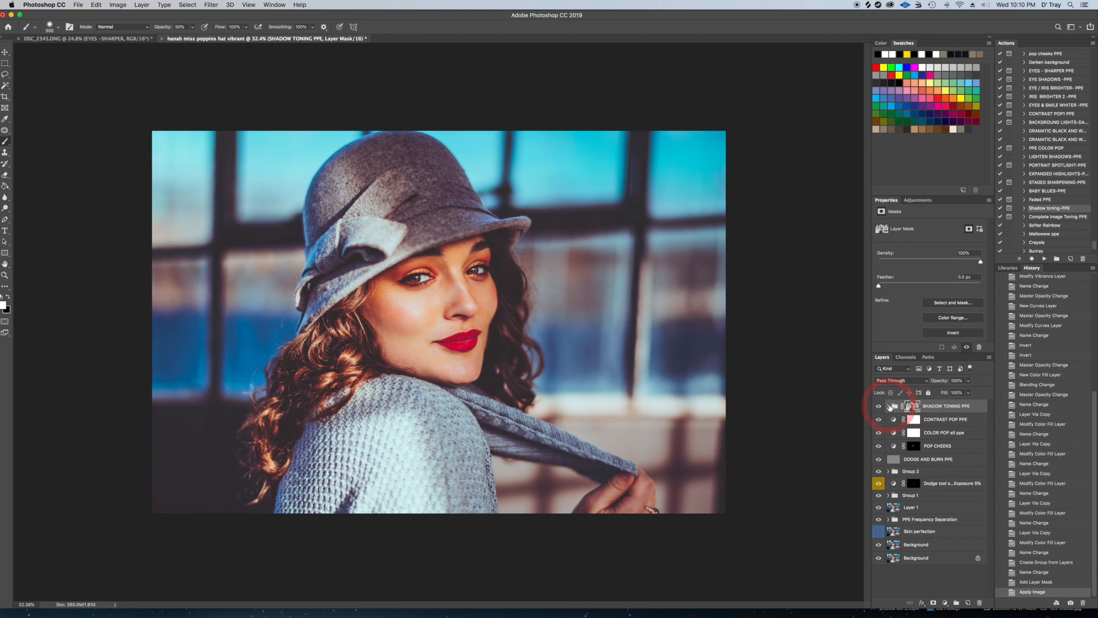
- Expand the SHADOW TONING PPE group and hide all of its color shadow layers
{"action": "left_click", "coordinate": [889, 406]}
{"action": "left_click", "coordinate": [879, 420]}
{"action": "left_click", "coordinate": [878, 432]}
{"action": "left_click", "coordinate": [878, 445]}
{"action": "left_click", "coordinate": [878, 458]}
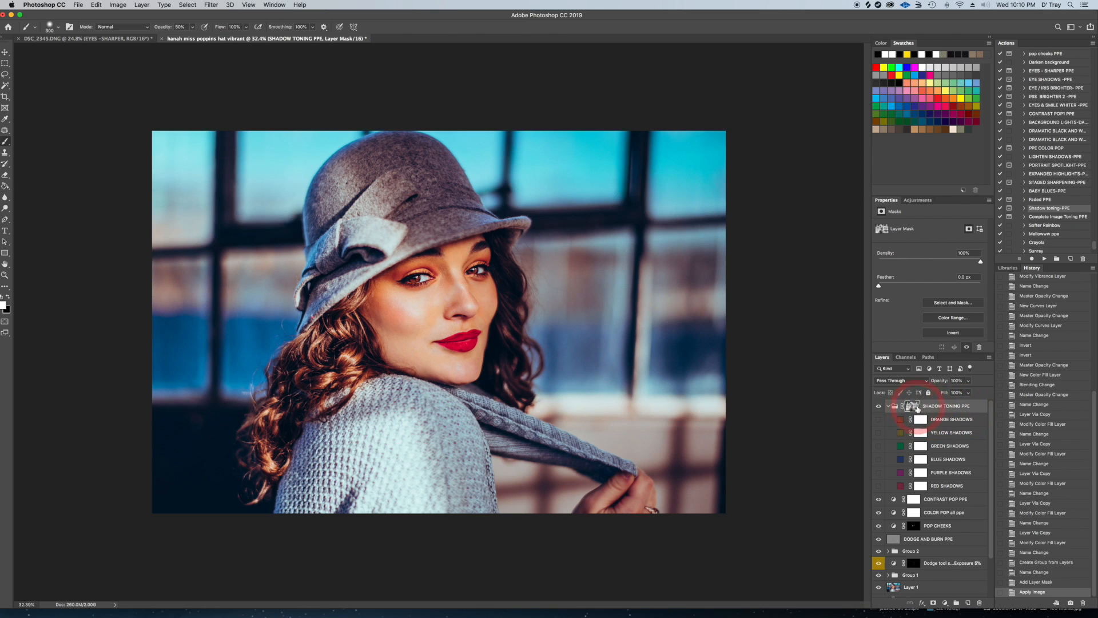
- Preview the blue, green and yellow shadow layers one at a time and leave only YELLOW SHADOWS visible
{"action": "left_click", "coordinate": [878, 461]}
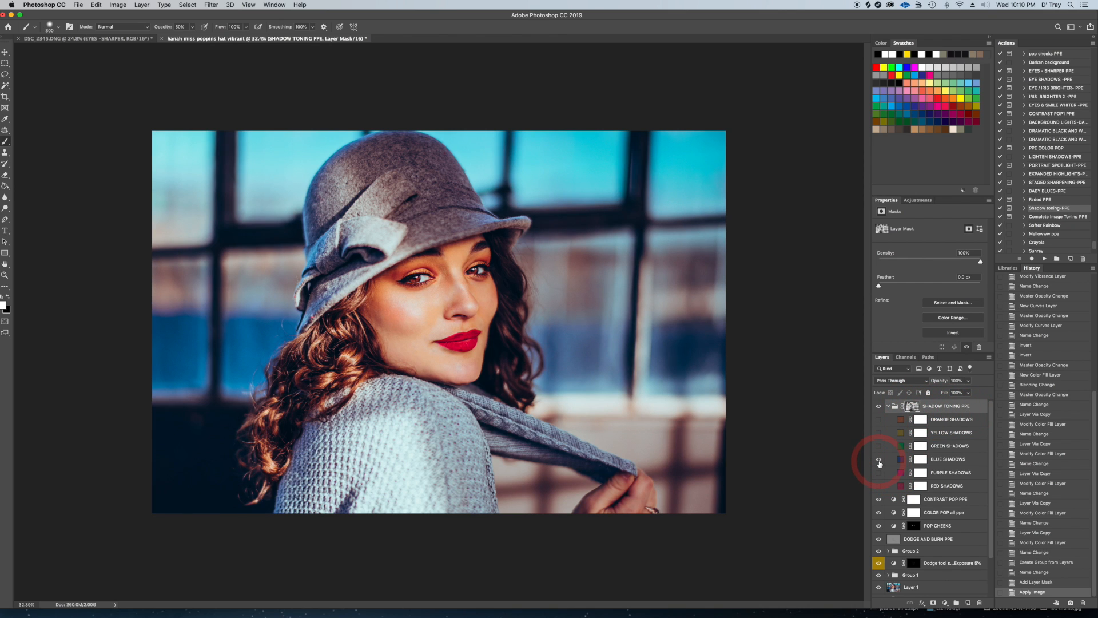
{"action": "left_click", "coordinate": [878, 460]}
{"action": "left_click", "coordinate": [879, 447]}
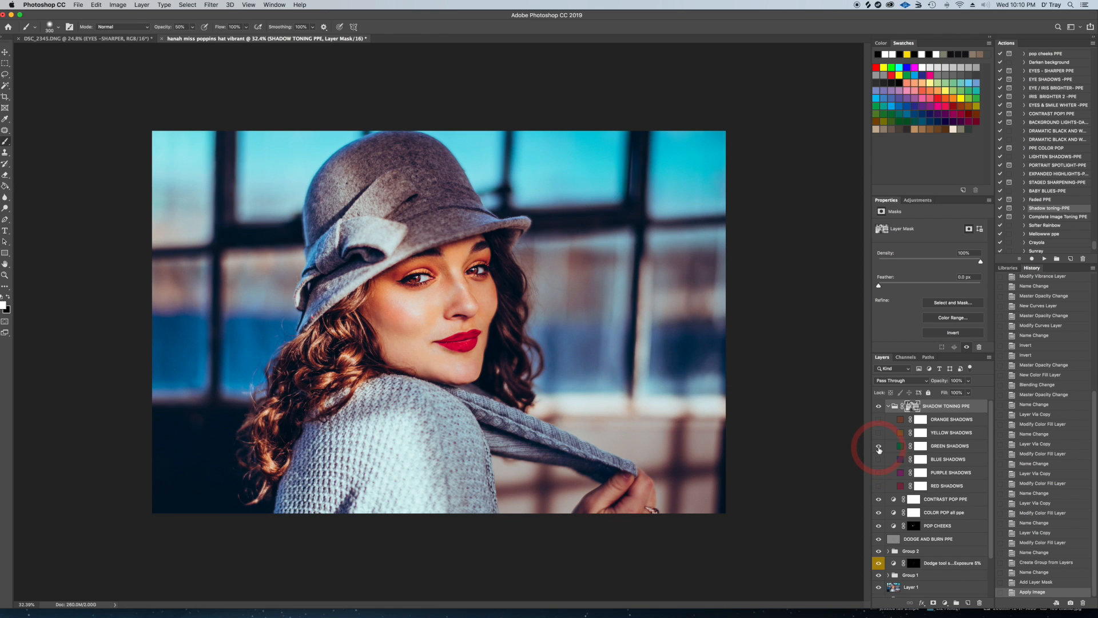
{"action": "left_click", "coordinate": [880, 447]}
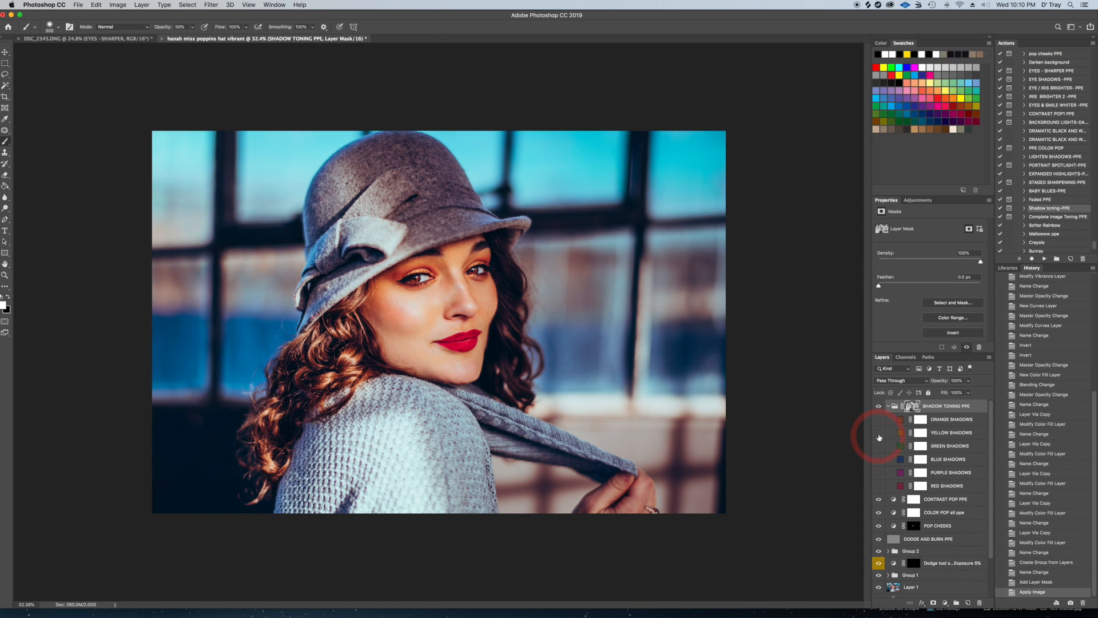
{"action": "left_click", "coordinate": [879, 436]}
{"action": "left_click", "coordinate": [879, 436]}
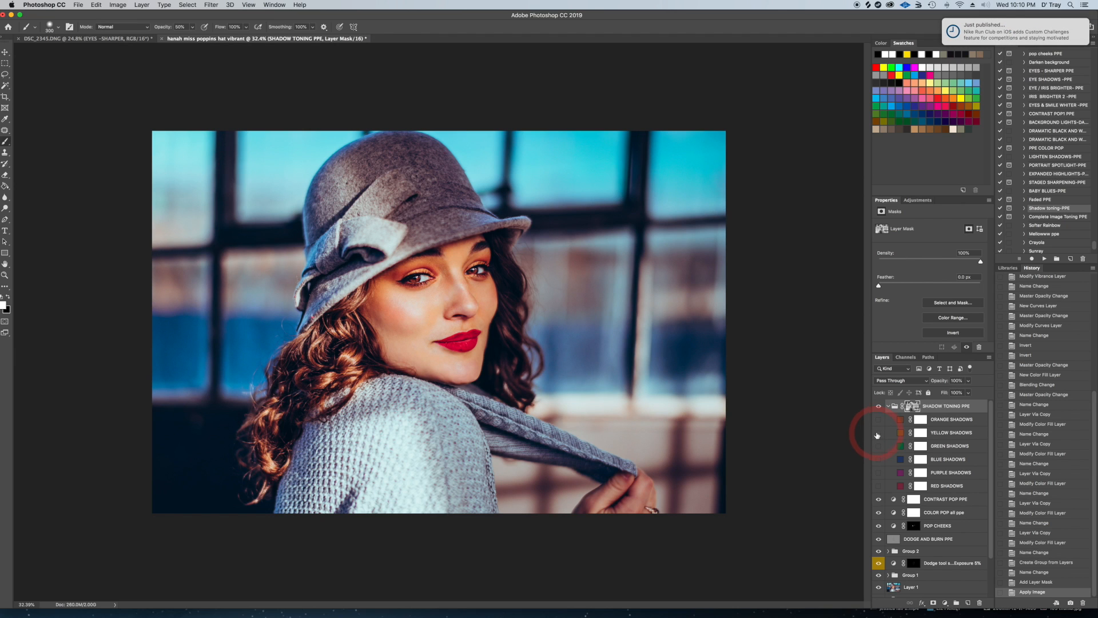
{"action": "scroll", "coordinate": [998, 28], "scroll_direction": "left", "scroll_amount": 3}
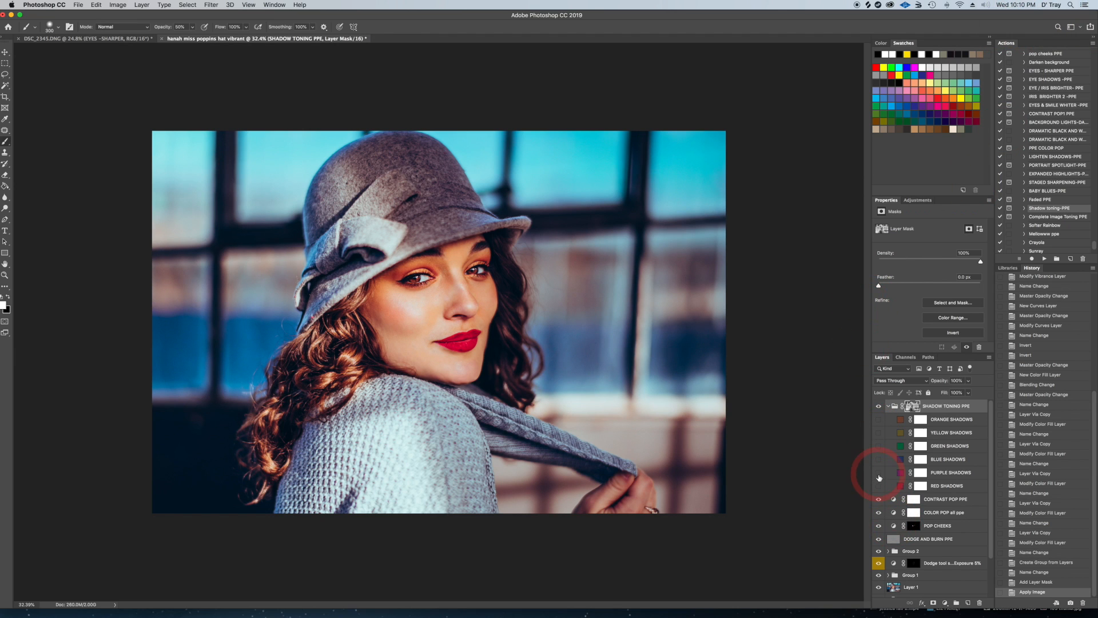
{"action": "left_click", "coordinate": [879, 436]}
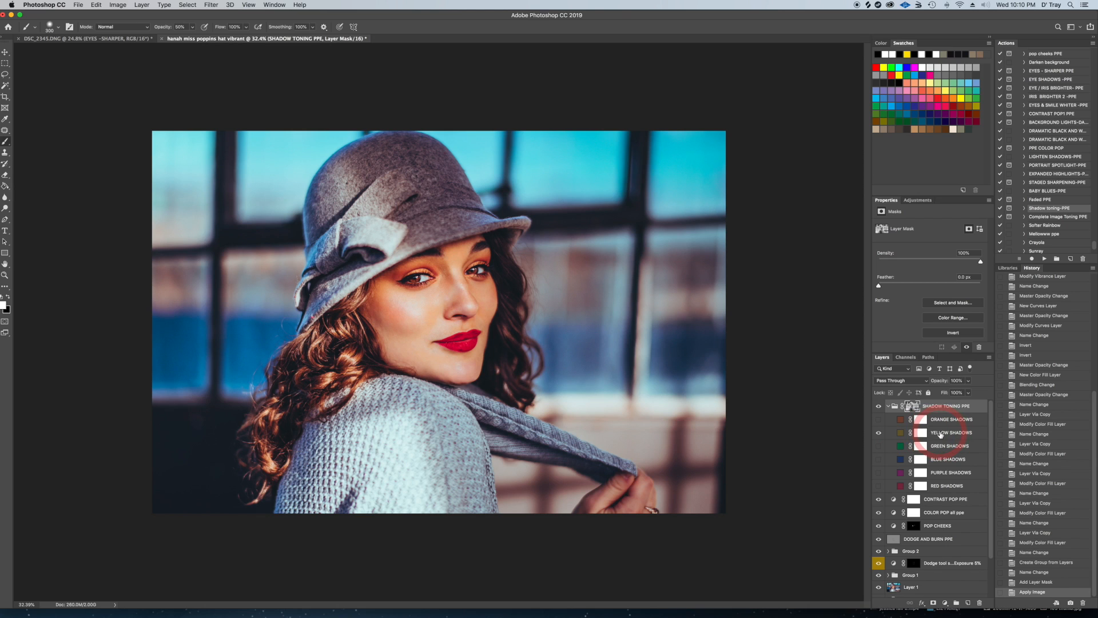
- Change the YELLOW SHADOWS fill to the darker yellow 292816
{"action": "left_click", "coordinate": [901, 434]}
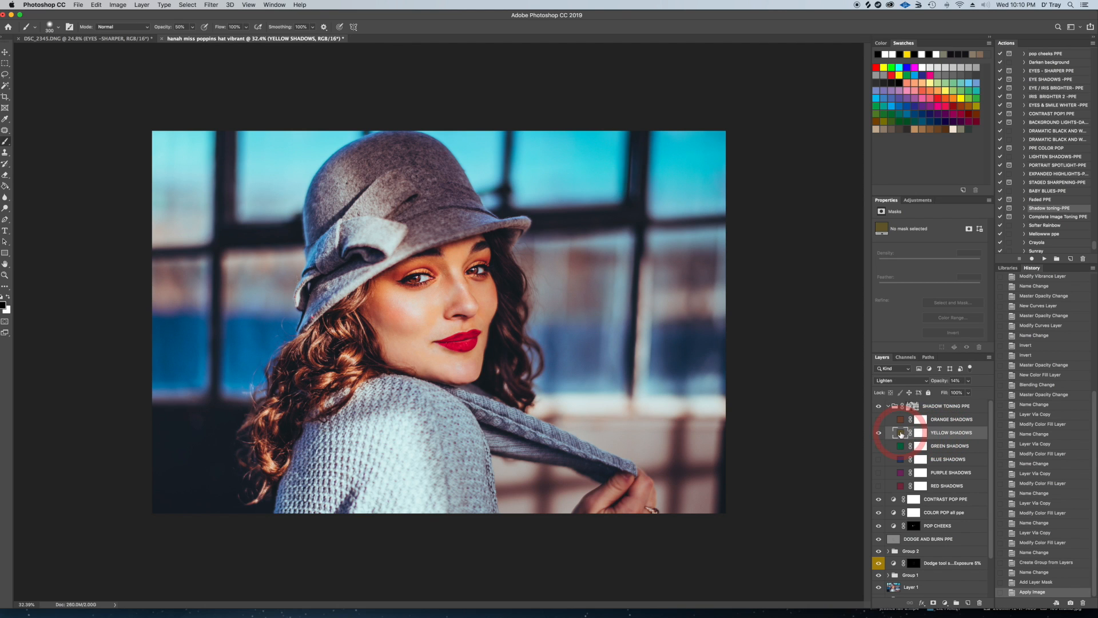
{"action": "double_click", "coordinate": [901, 435]}
{"action": "left_click_drag", "start_coordinate": [704, 128], "coordinate": [704, 143]}
{"action": "left_click", "coordinate": [705, 144]}
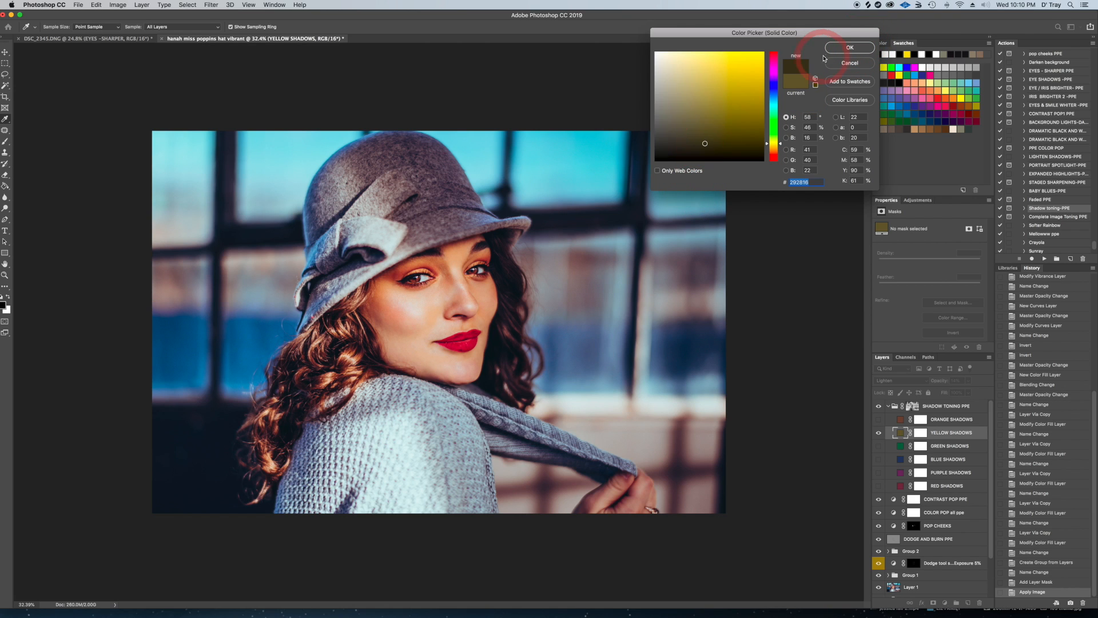
{"action": "left_click", "coordinate": [839, 51]}
- Set the YELLOW SHADOWS opacity to 10%, compare the image with and without it, and collapse the SHADOW TONING PPE group
{"action": "left_click", "coordinate": [956, 381]}
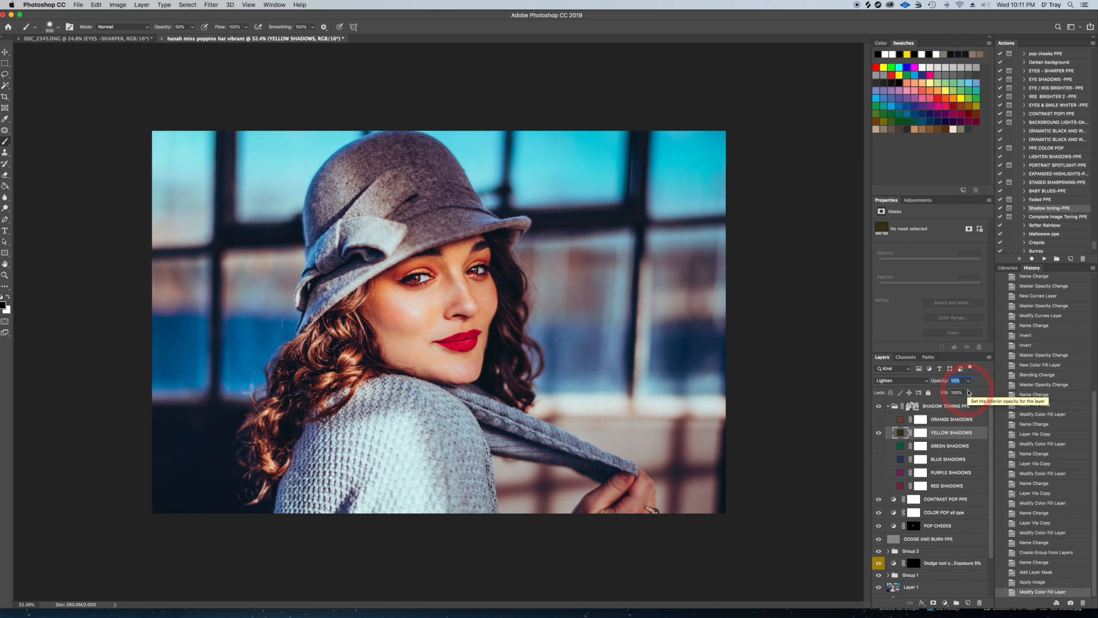
{"action": "type", "text": "1"}
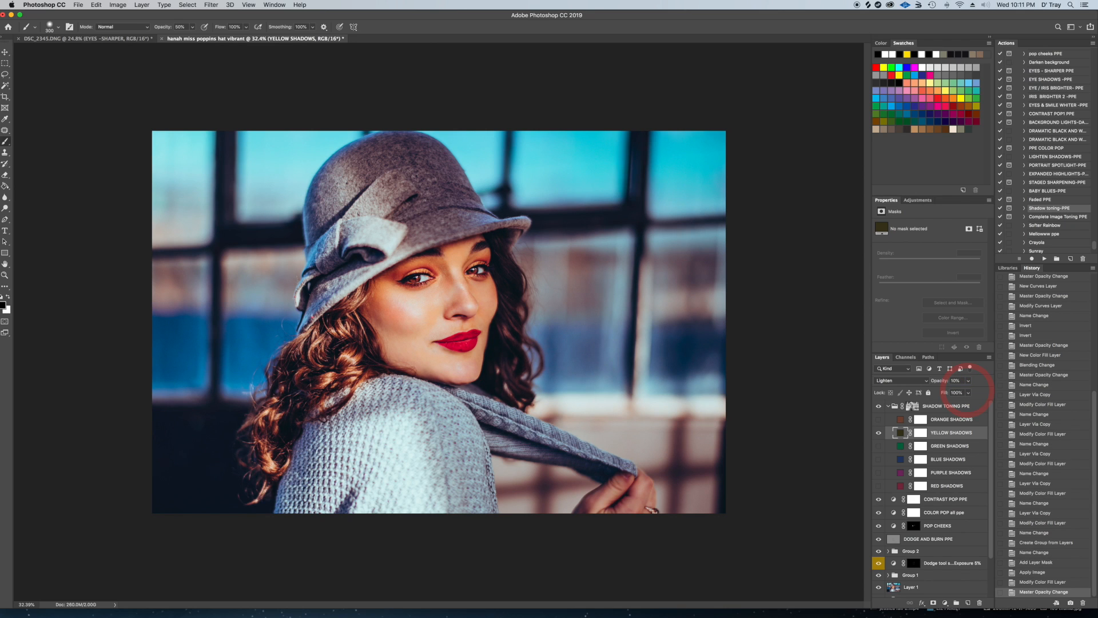
{"action": "left_click", "coordinate": [878, 433]}
{"action": "left_click", "coordinate": [878, 433]}
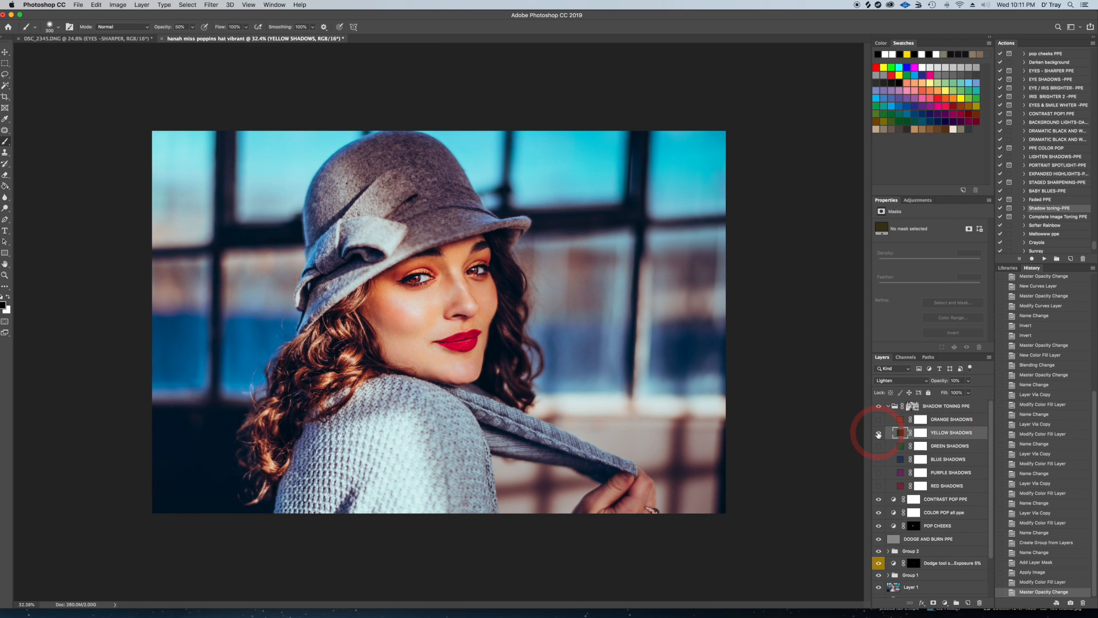
{"action": "left_click", "coordinate": [878, 433]}
{"action": "left_click", "coordinate": [878, 434]}
{"action": "left_click", "coordinate": [888, 407]}
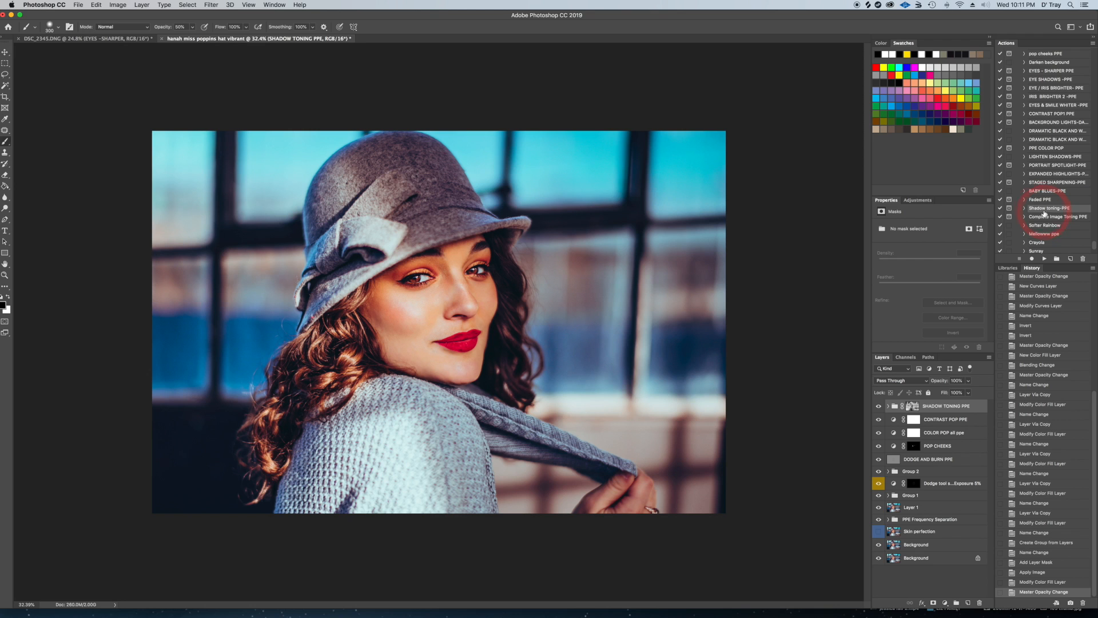
- Run the Complete Image Toning PPE action on the portrait and continue past its message
{"action": "left_click", "coordinate": [1046, 218]}
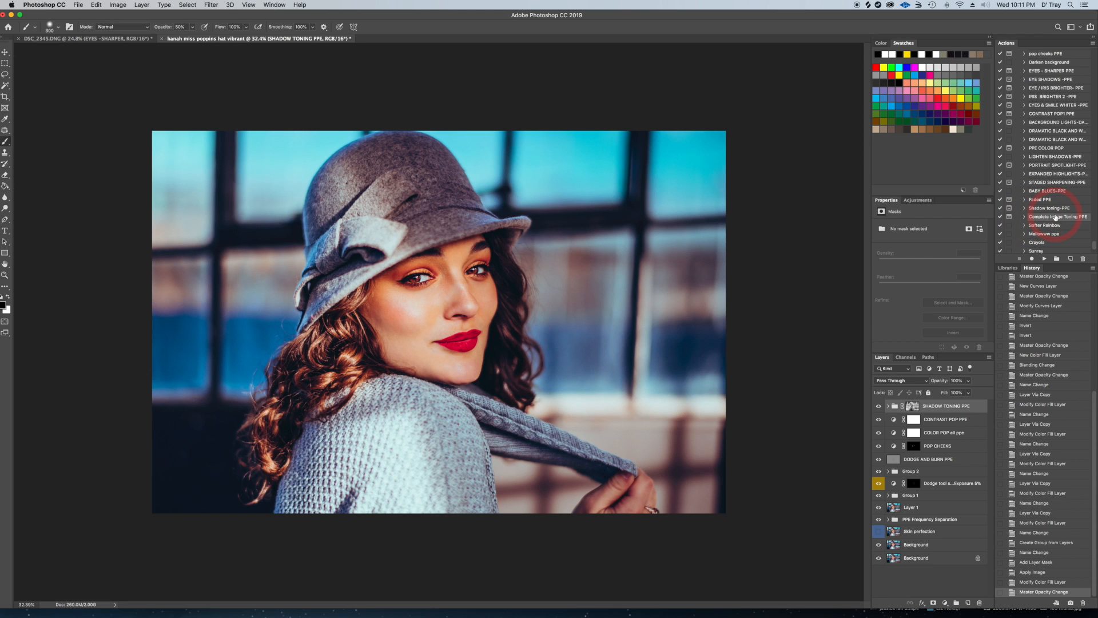
{"action": "left_click", "coordinate": [1044, 259]}
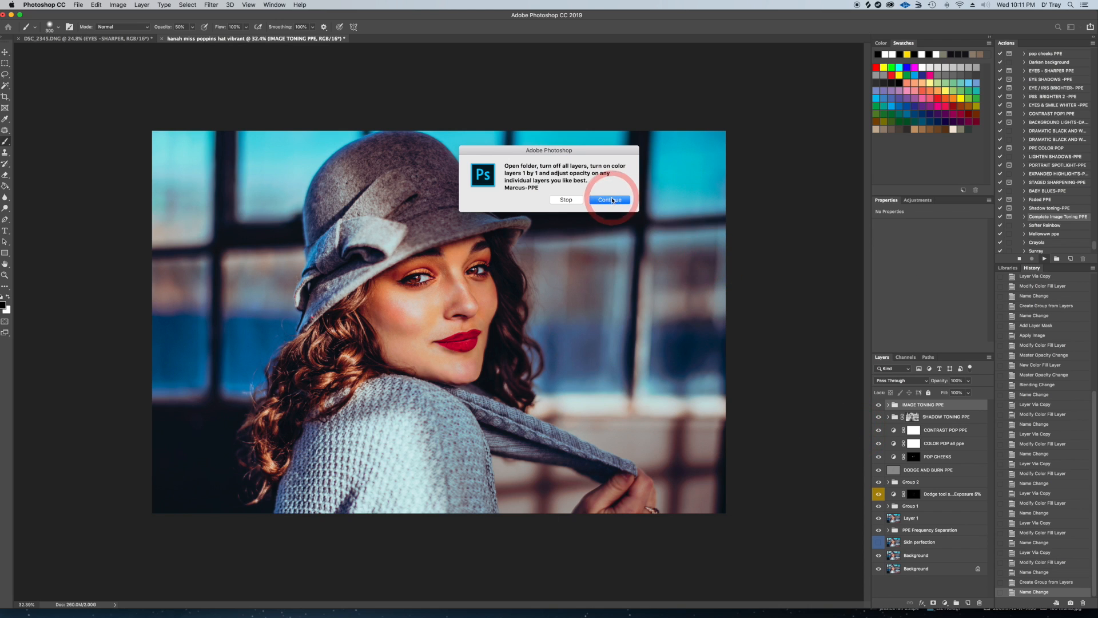
{"action": "left_click", "coordinate": [609, 200]}
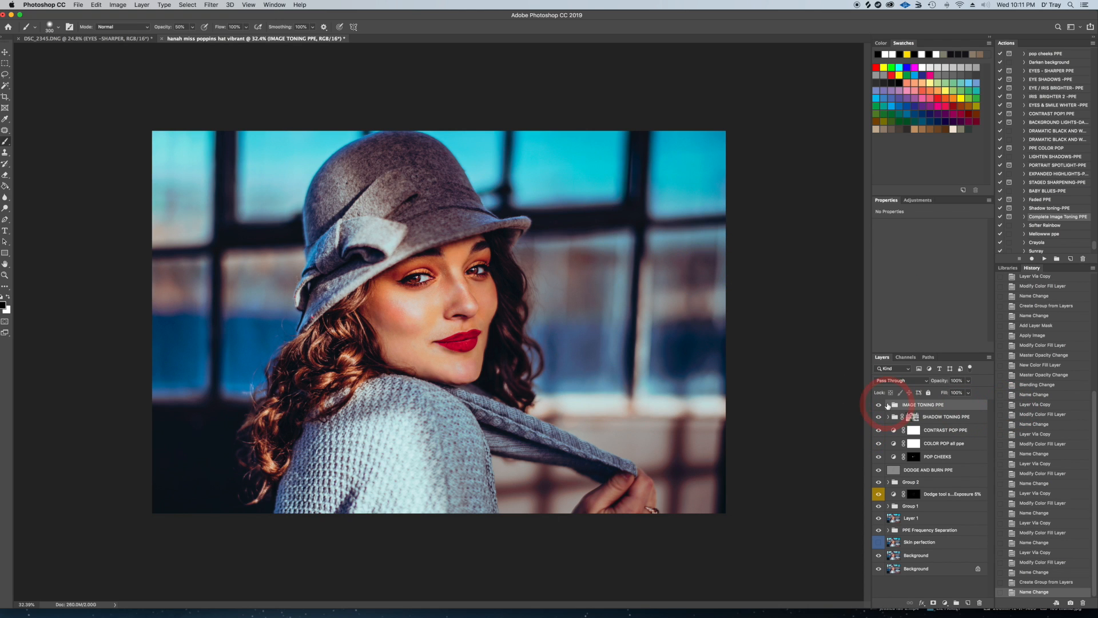
- Expand the IMAGE TONING PPE group and hide all seven color toning layers, from ORANGE TONING to RED TONING
{"action": "left_click", "coordinate": [893, 405]}
{"action": "left_click", "coordinate": [878, 417]}
{"action": "left_click", "coordinate": [879, 431]}
{"action": "left_click", "coordinate": [879, 444]}
{"action": "left_click", "coordinate": [879, 457]}
{"action": "left_click", "coordinate": [880, 470]}
{"action": "left_click", "coordinate": [879, 484]}
{"action": "left_click", "coordinate": [879, 497]}
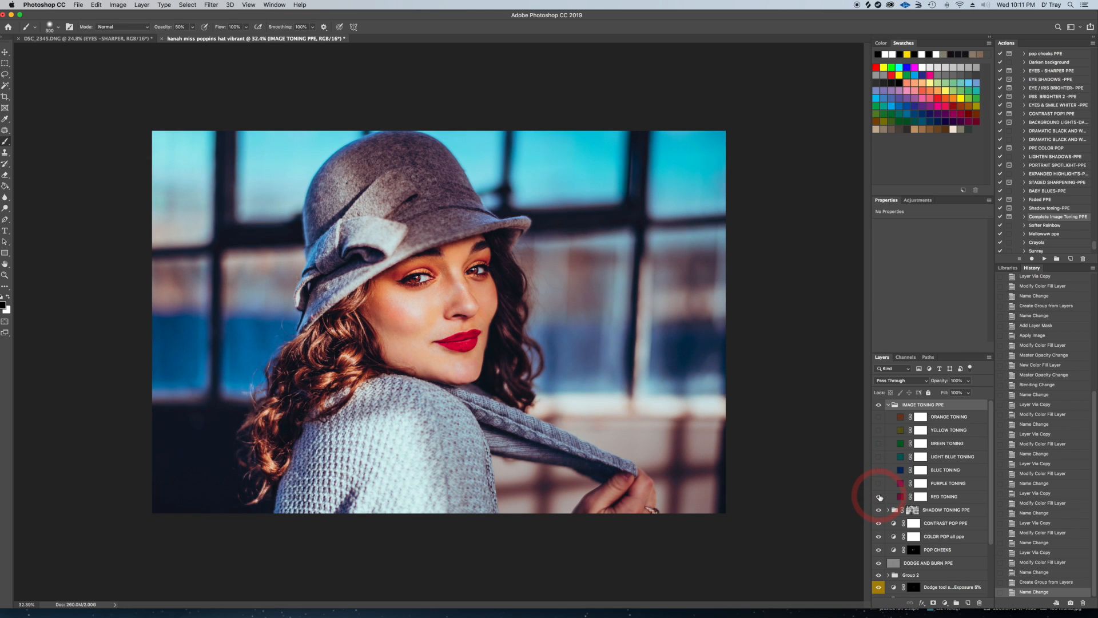
- Preview the green and yellow toning layers on the image and leave them hidden
{"action": "left_click", "coordinate": [879, 445]}
{"action": "left_click", "coordinate": [878, 433]}
{"action": "left_click", "coordinate": [879, 434]}
{"action": "left_click", "coordinate": [880, 433]}
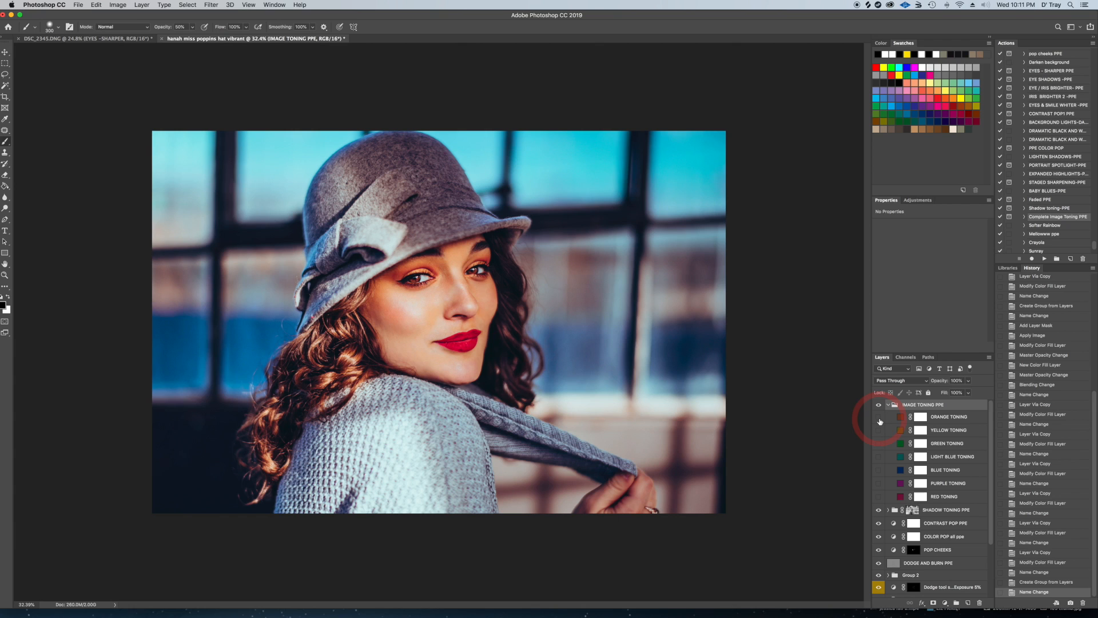
- Show only ORANGE TONING, set its opacity to 3%, and collapse the IMAGE TONING PPE group
{"action": "left_click", "coordinate": [944, 418]}
{"action": "left_click", "coordinate": [954, 380]}
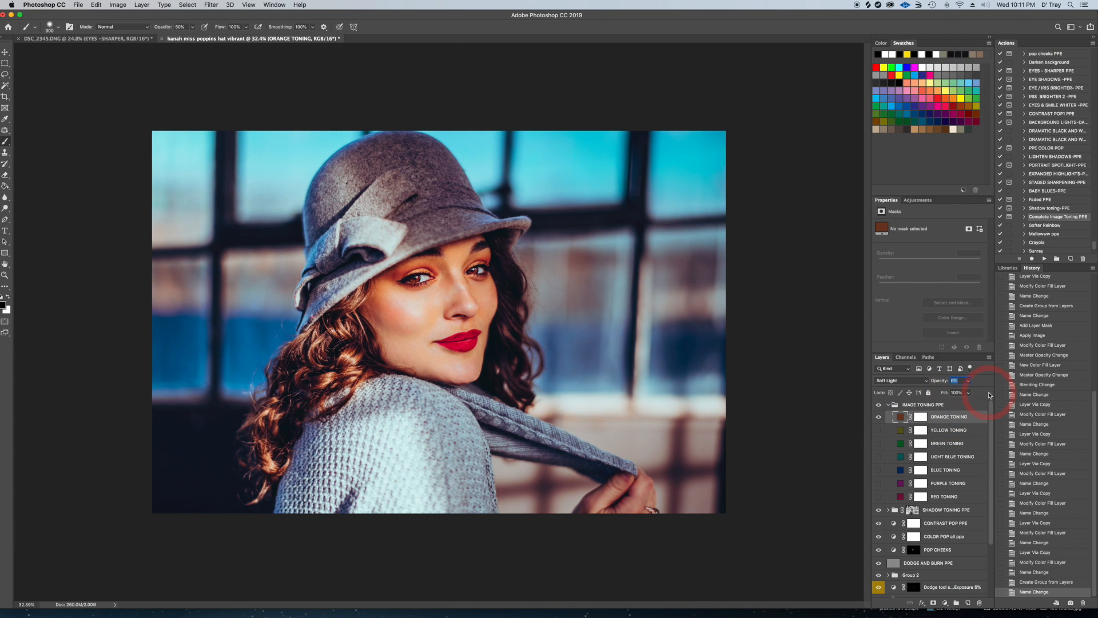
{"action": "type", "text": "3"}
{"action": "key", "text": "Return"}
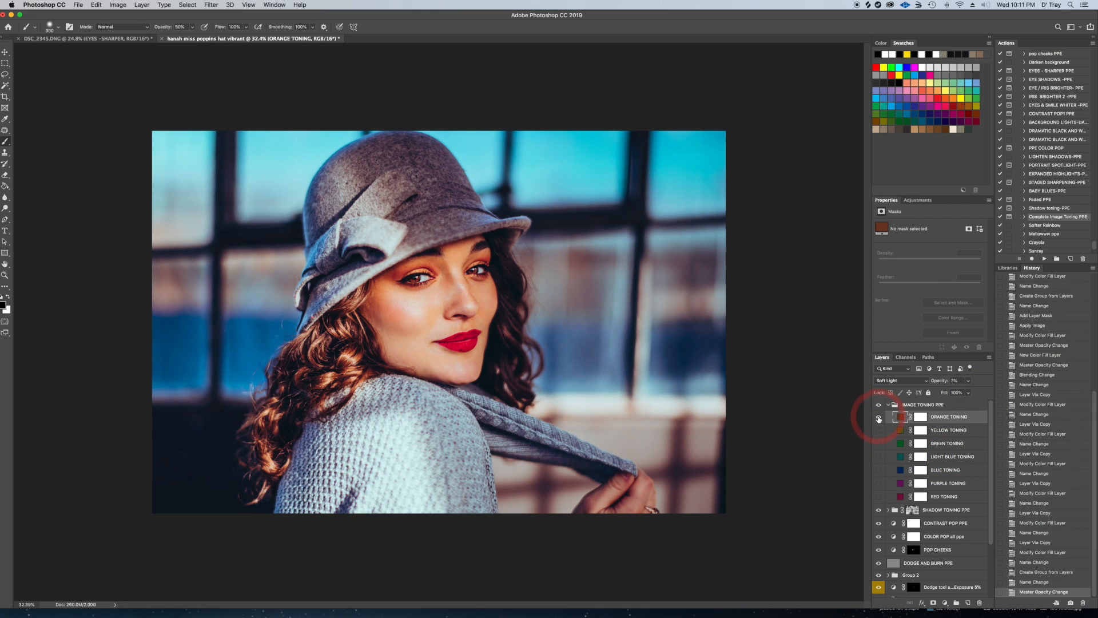
{"action": "left_click", "coordinate": [879, 418]}
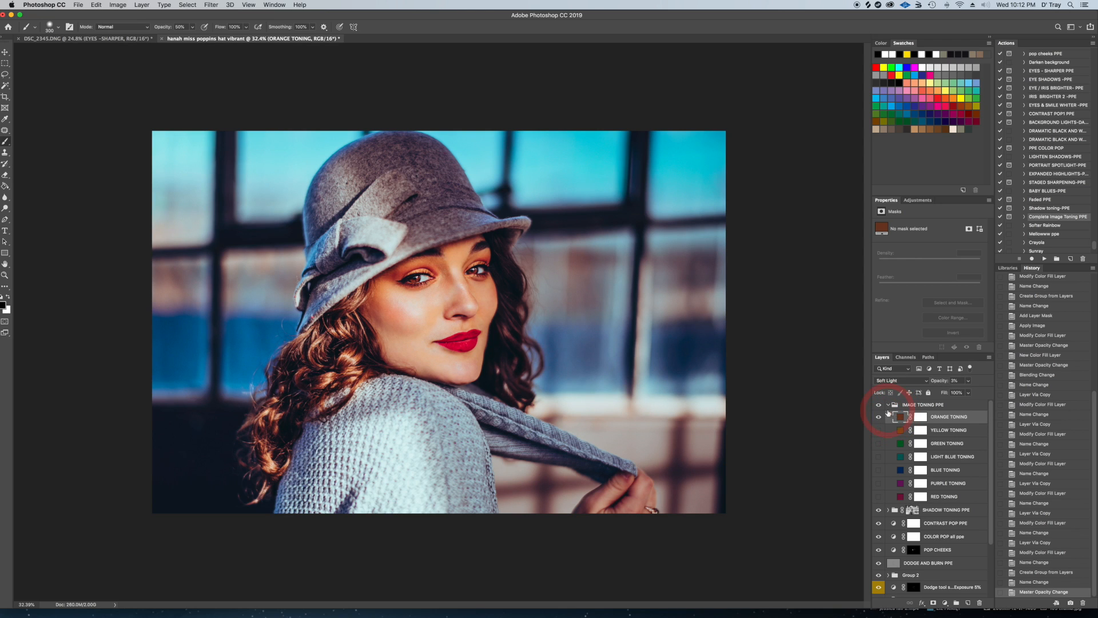
{"action": "left_click", "coordinate": [888, 405]}
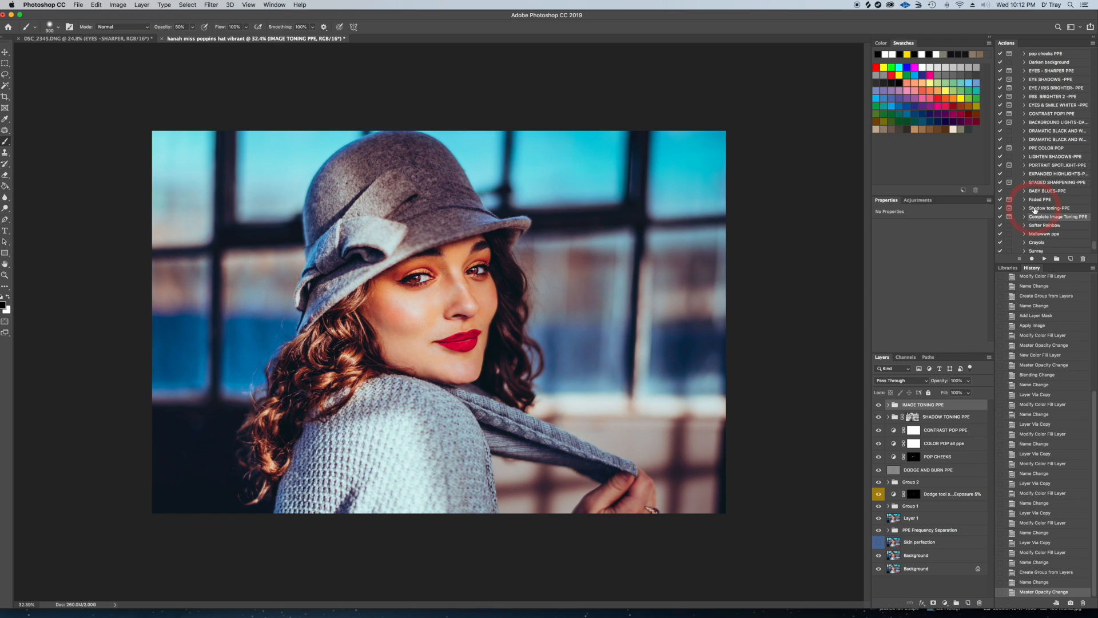
- Run the STAGED SHARPENING-PPE action on the image and continue past its message
{"action": "left_click", "coordinate": [1040, 183]}
{"action": "left_click", "coordinate": [1044, 259]}
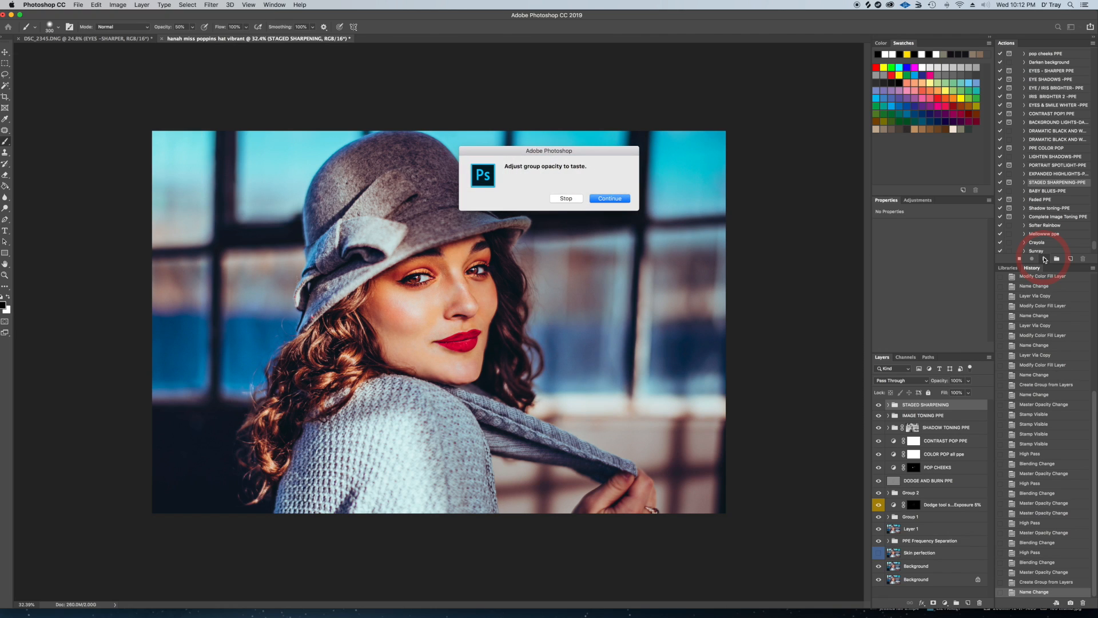
{"action": "left_click", "coordinate": [610, 198]}
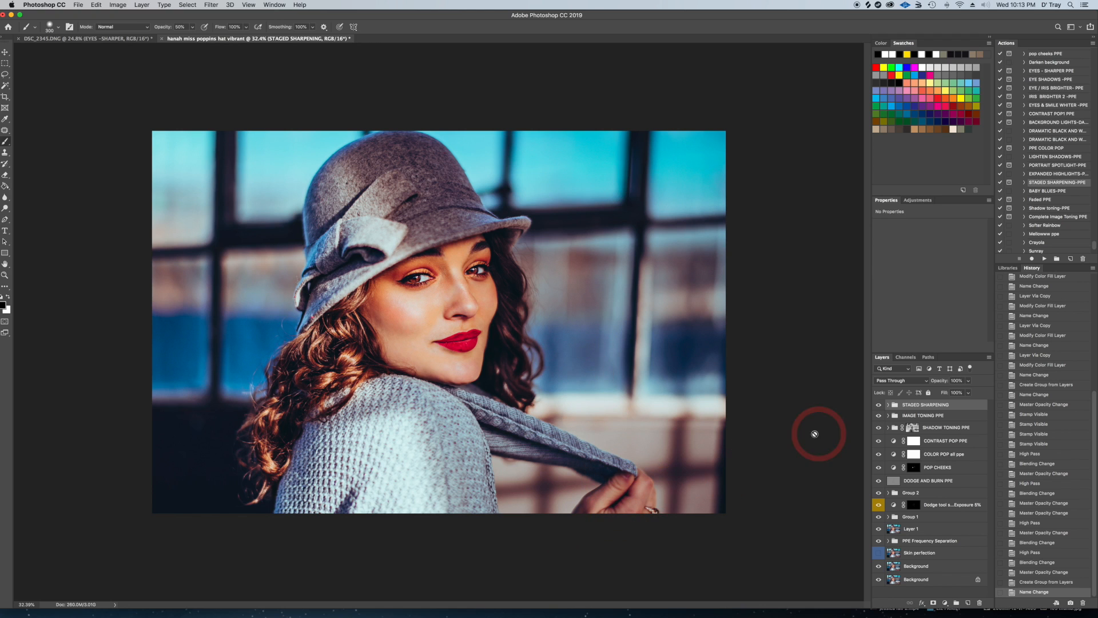
- Compare the portrait with and without the STAGED SHARPENING group, both at full view and close up on the face
{"action": "left_click", "coordinate": [880, 405]}
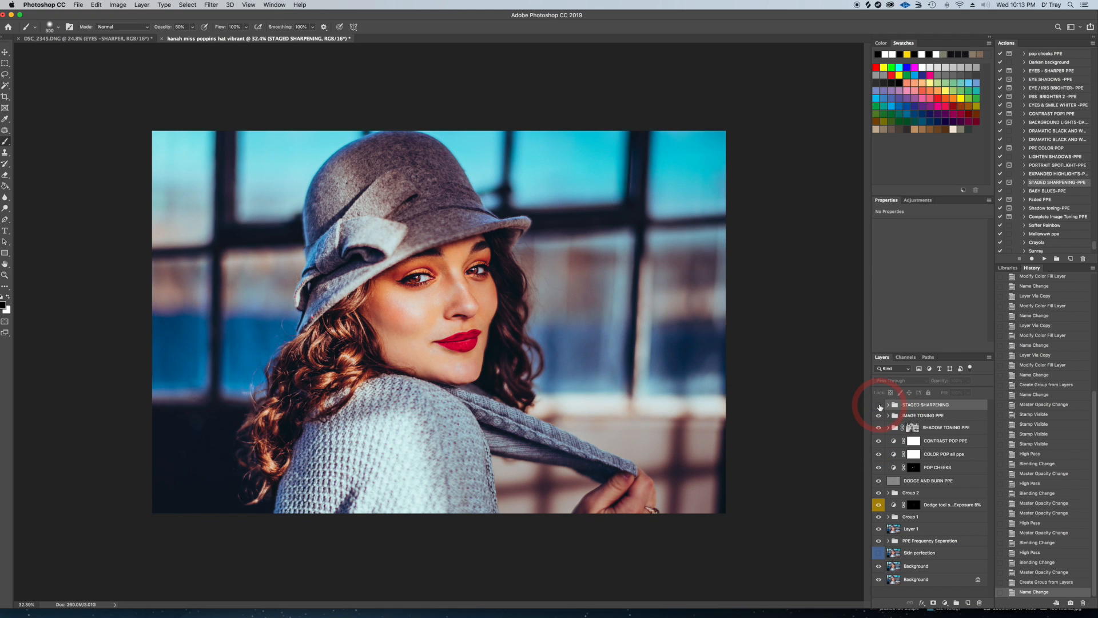
{"action": "left_click", "coordinate": [879, 404]}
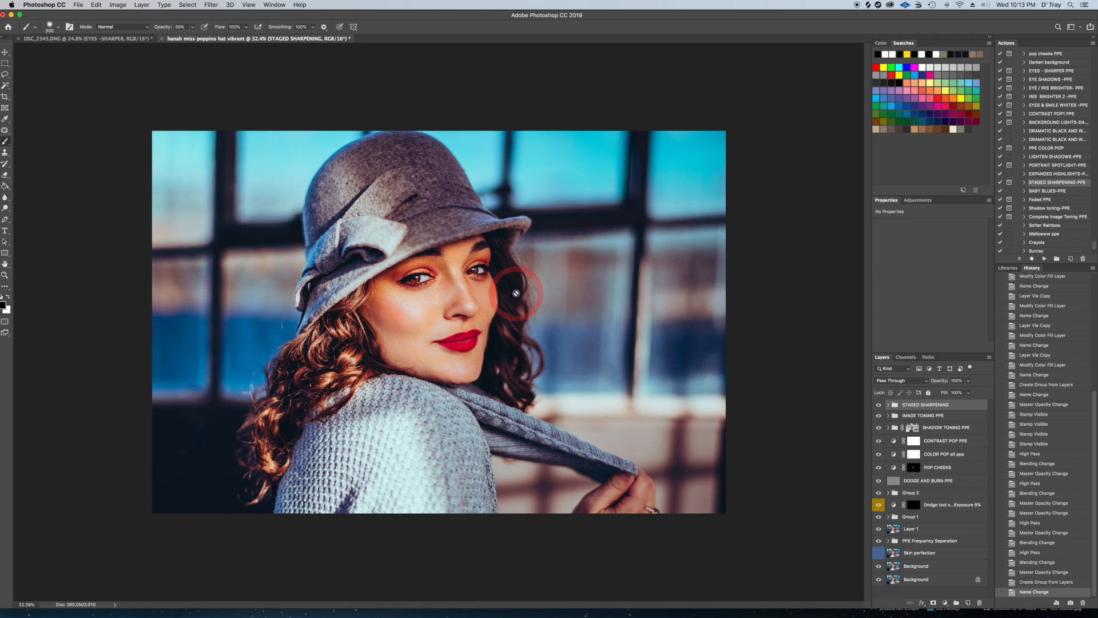
{"action": "scroll", "coordinate": [516, 293], "scroll_direction": "up", "scroll_amount": 2}
{"action": "scroll", "coordinate": [516, 293], "scroll_direction": "up", "scroll_amount": 5}
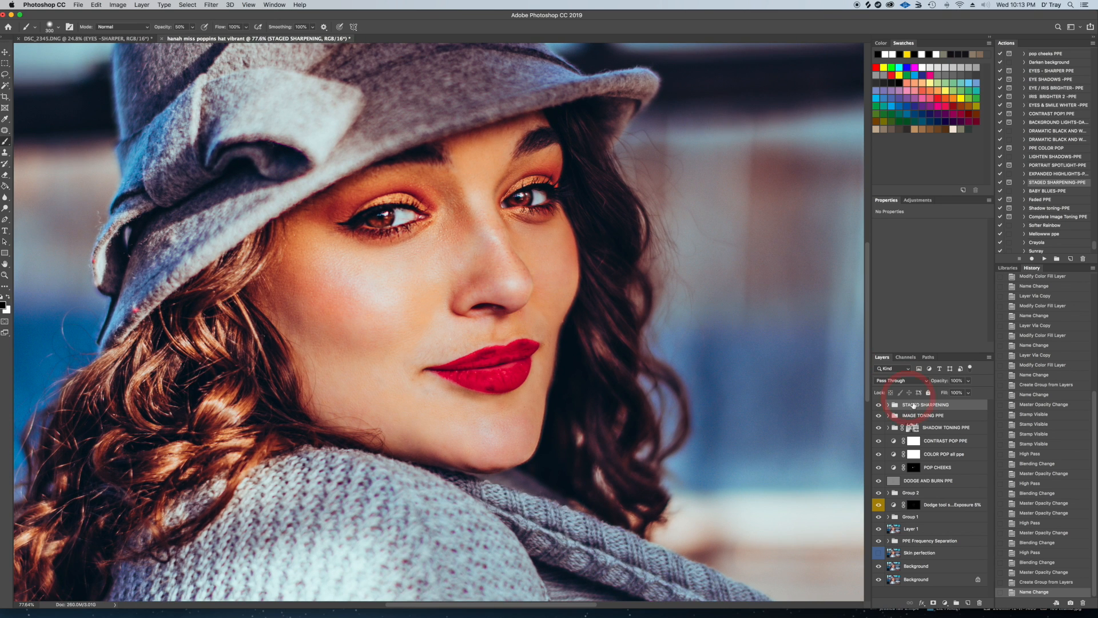
{"action": "left_click", "coordinate": [879, 405]}
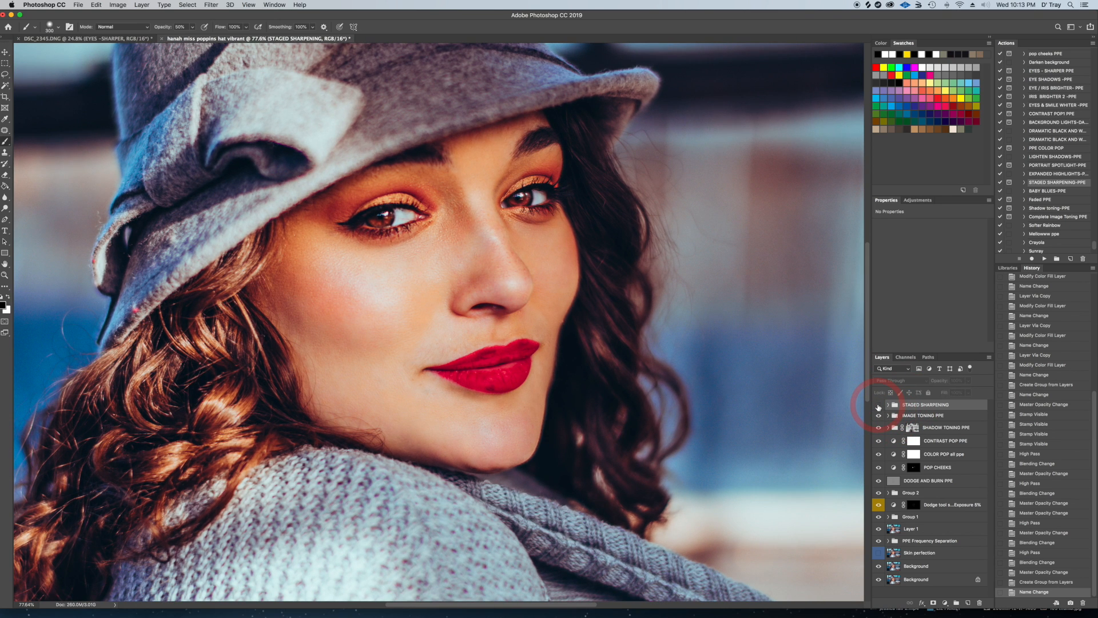
{"action": "left_click", "coordinate": [879, 405]}
{"action": "left_click", "coordinate": [879, 406]}
{"action": "left_click", "coordinate": [879, 406]}
{"action": "scroll", "coordinate": [781, 369], "scroll_direction": "down", "scroll_amount": 5}
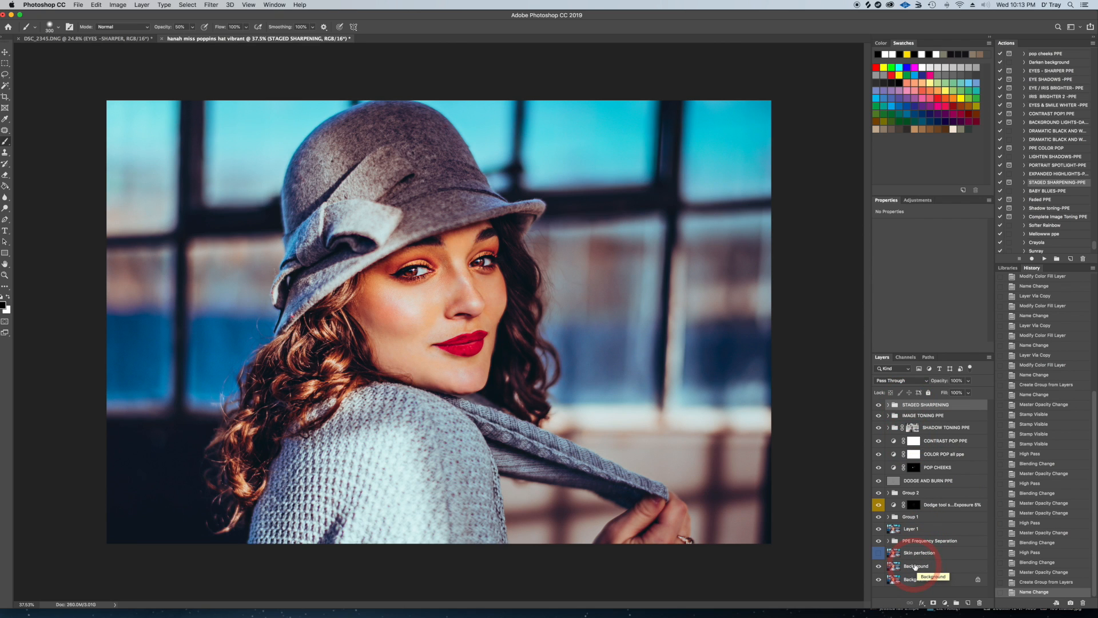
- Group all layers above the locked Background, compare the image with and without the group, and check its contents
{"action": "left_click", "coordinate": [915, 567], "text": "shift"}
{"action": "key", "text": "super+g"}
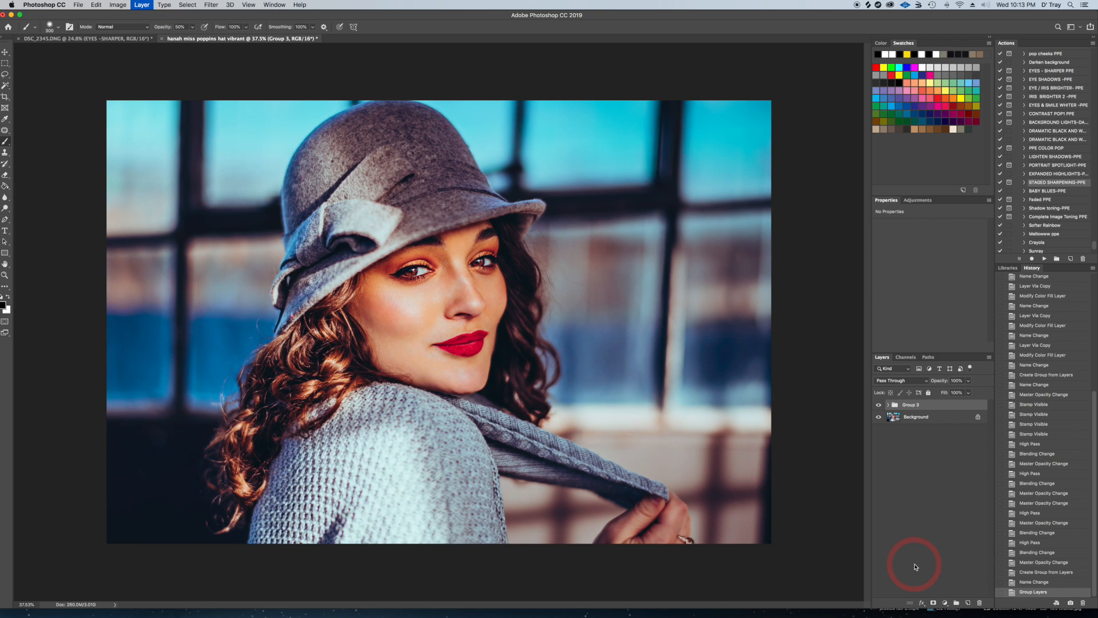
{"action": "left_click", "coordinate": [879, 405]}
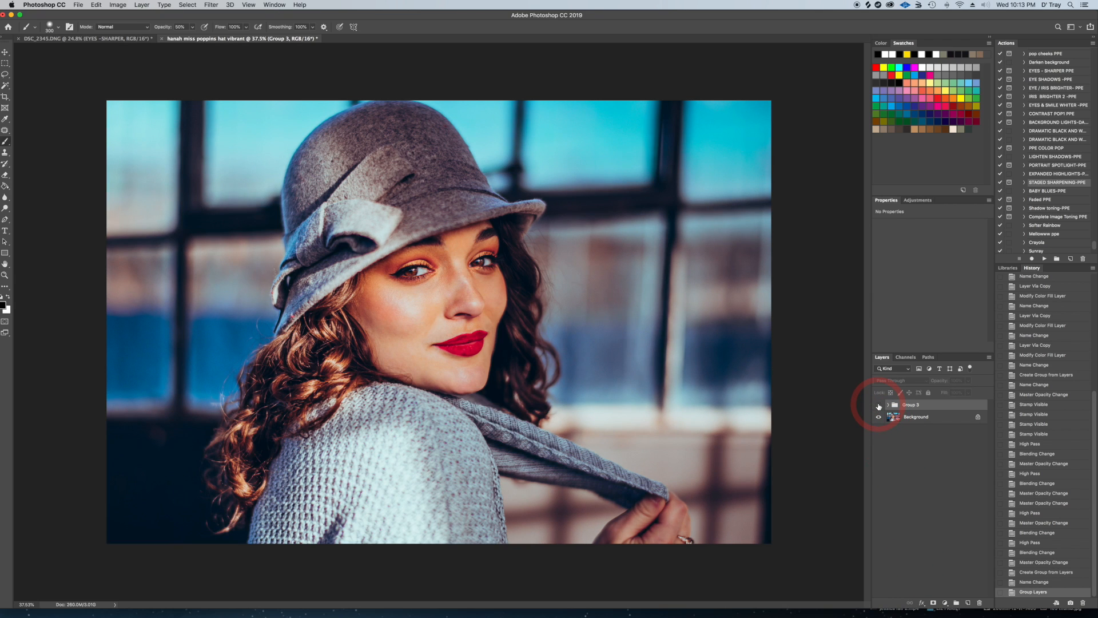
{"action": "left_click", "coordinate": [879, 405]}
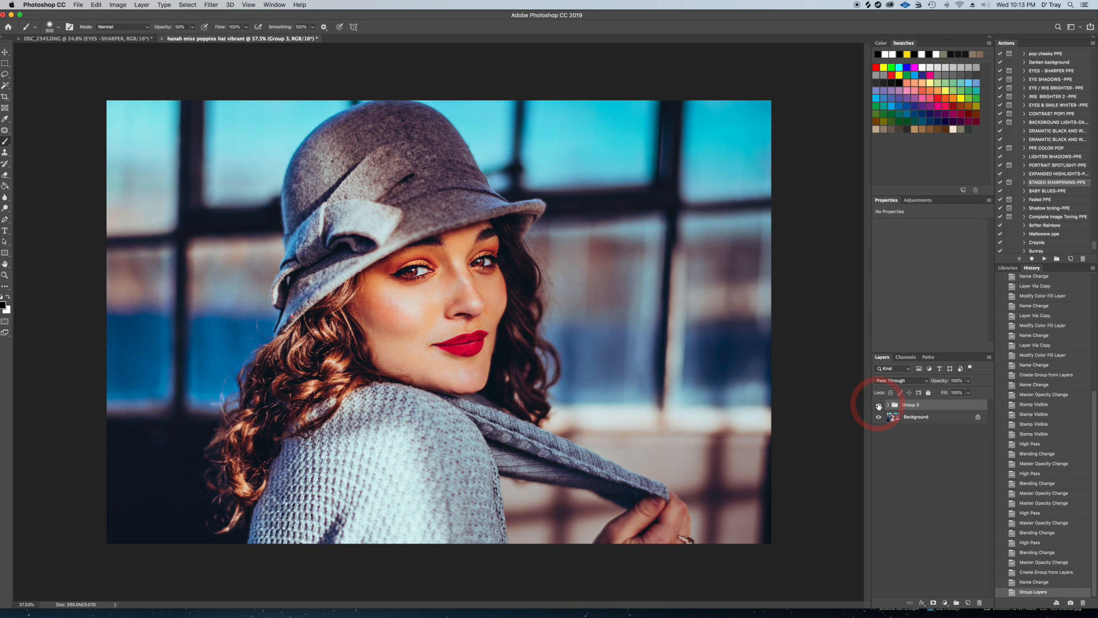
{"action": "left_click", "coordinate": [879, 405]}
{"action": "left_click", "coordinate": [879, 406]}
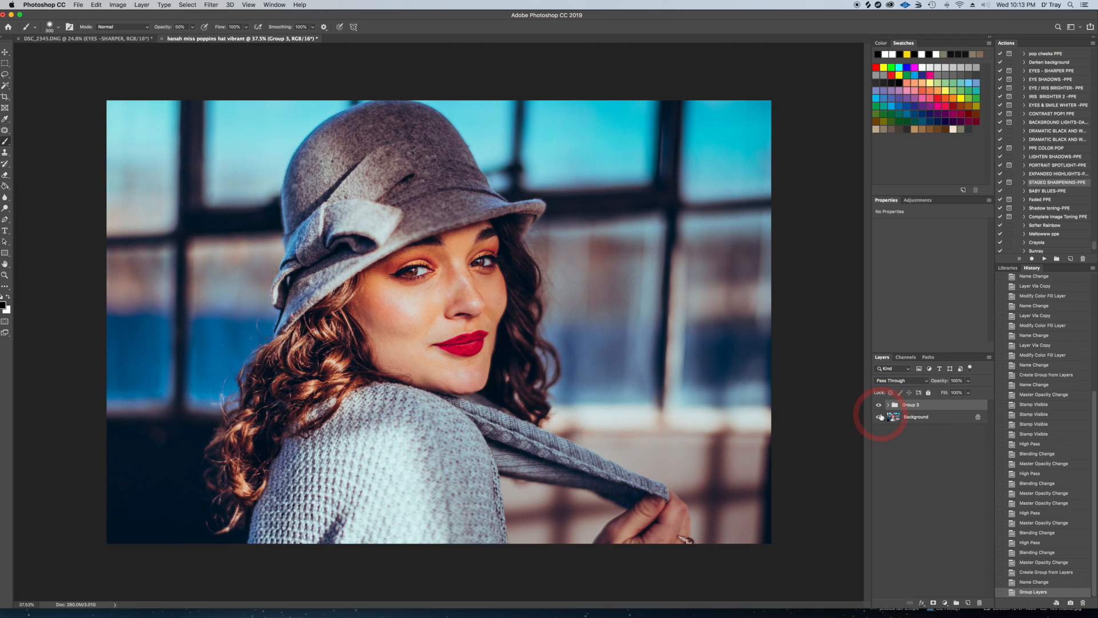
{"action": "left_click", "coordinate": [889, 405]}
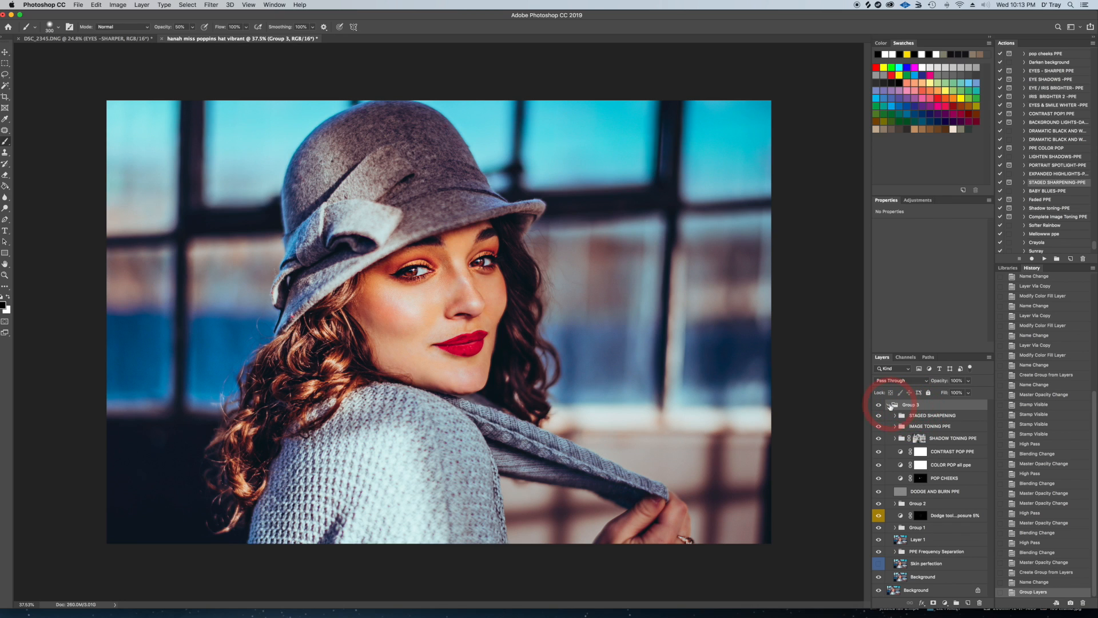
{"action": "left_click", "coordinate": [889, 405]}
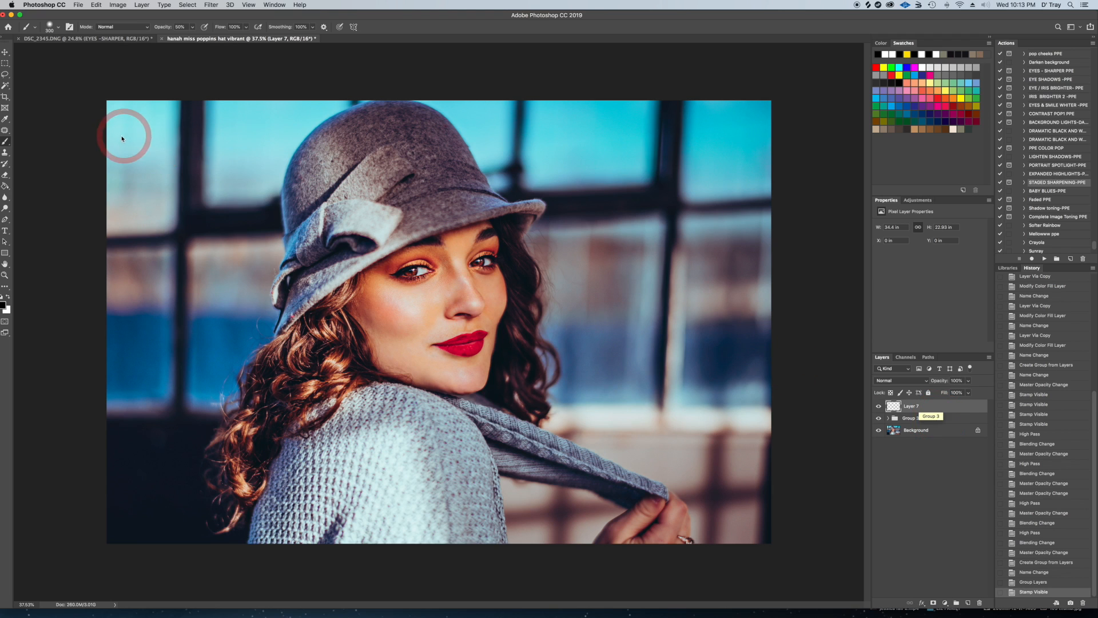
- Stamp the visible layers onto a new top layer and retouch small spots on it with the Patch tool
{"action": "left_click", "coordinate": [5, 130]}
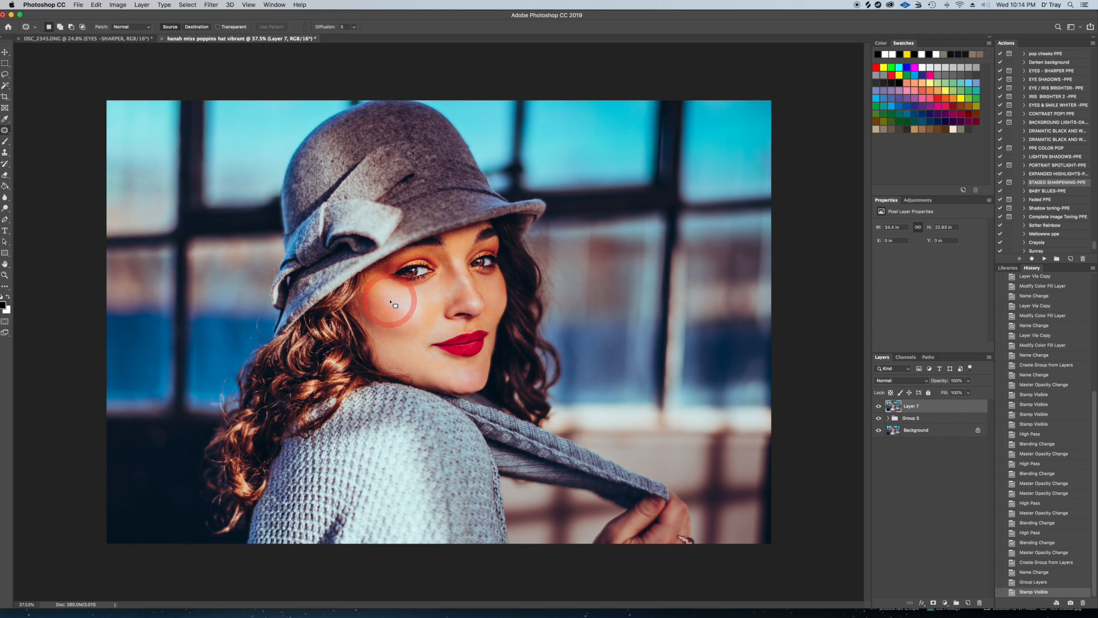
{"action": "left_click_drag", "start_coordinate": [466, 357], "coordinate": [474, 355]}
{"action": "key", "text": "super+d"}
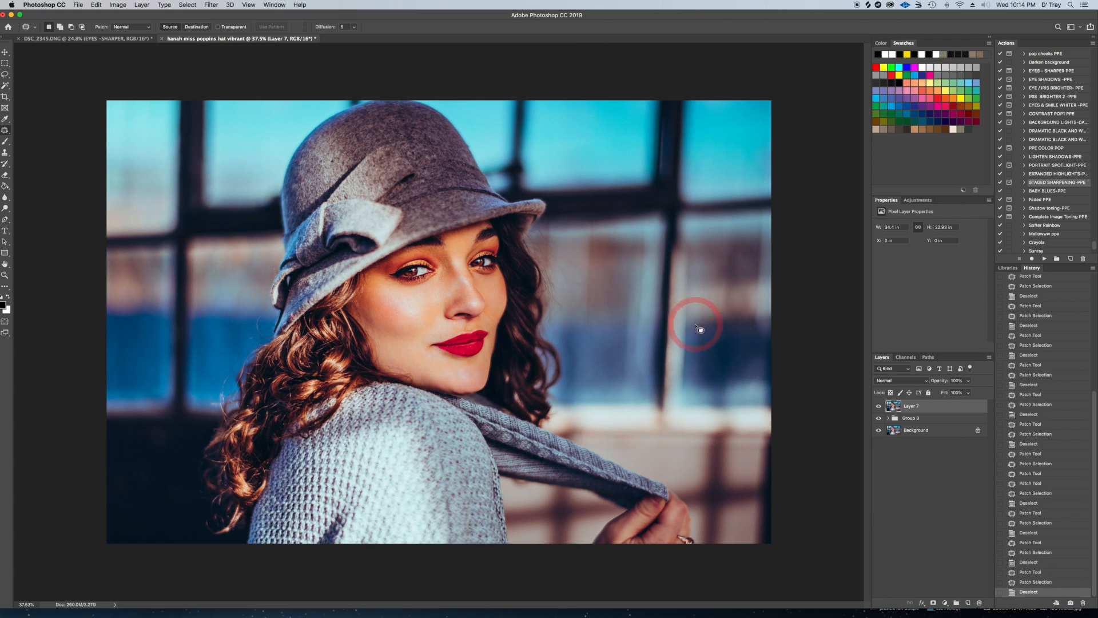
- Hide Group 3 and toggle Layer 7 to compare the finished portrait with the original Background
{"action": "scroll", "coordinate": [696, 326], "scroll_direction": "down", "scroll_amount": 4}
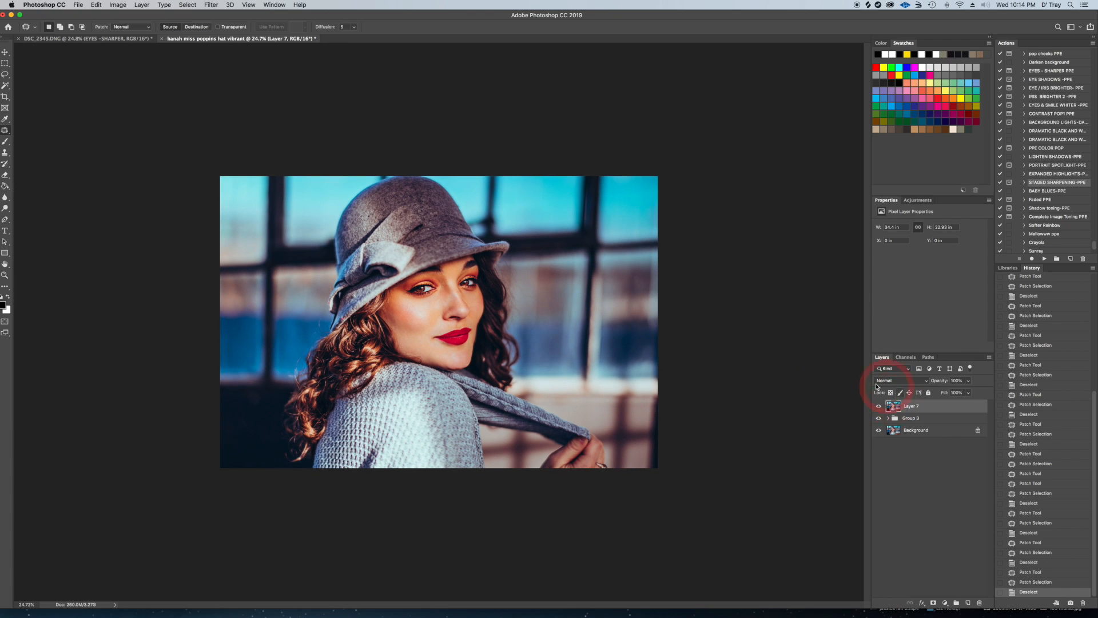
{"action": "left_click_drag", "start_coordinate": [879, 419], "coordinate": [879, 410]}
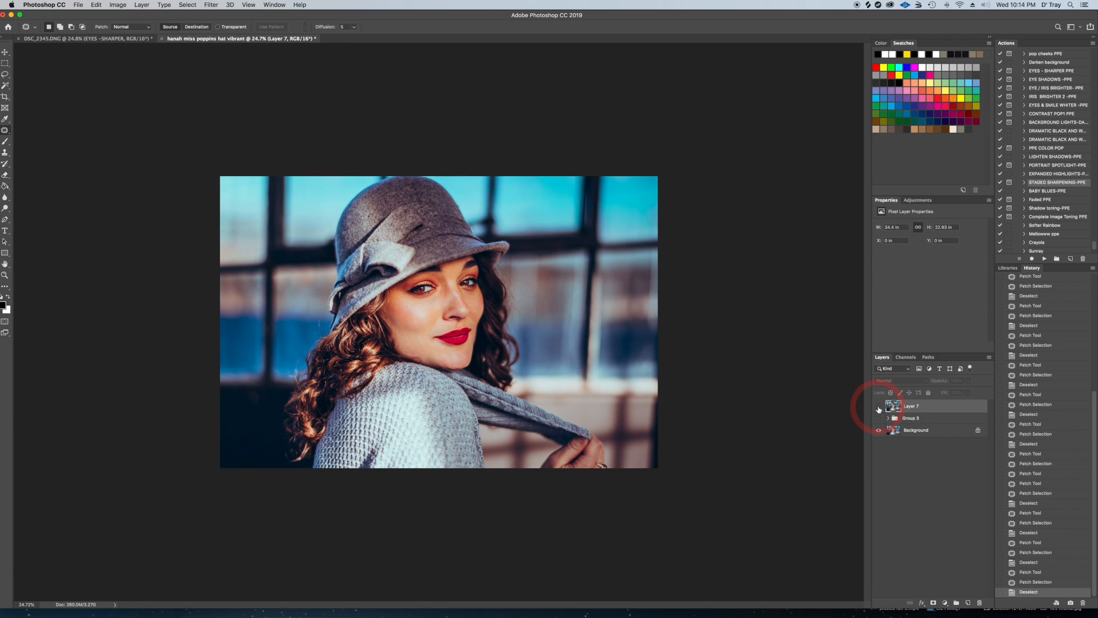
{"action": "left_click", "coordinate": [879, 408]}
{"action": "left_click", "coordinate": [879, 408]}
{"action": "left_click", "coordinate": [879, 408]}
{"action": "left_click", "coordinate": [879, 408]}
{"action": "left_click", "coordinate": [879, 408]}
{"action": "left_click", "coordinate": [879, 408]}
{"action": "left_click", "coordinate": [879, 408]}
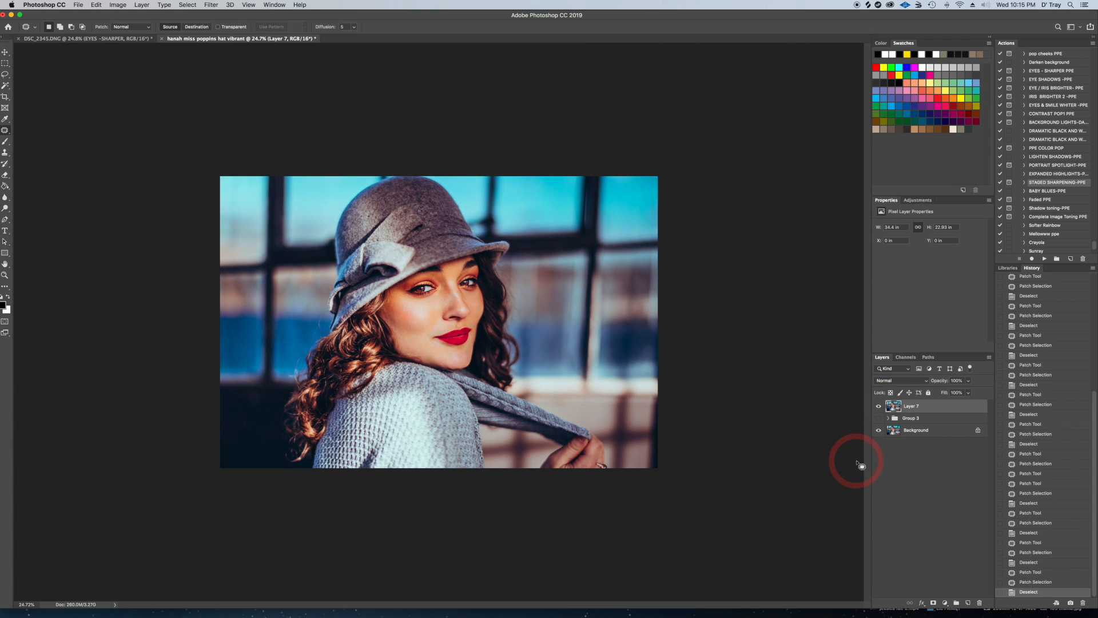